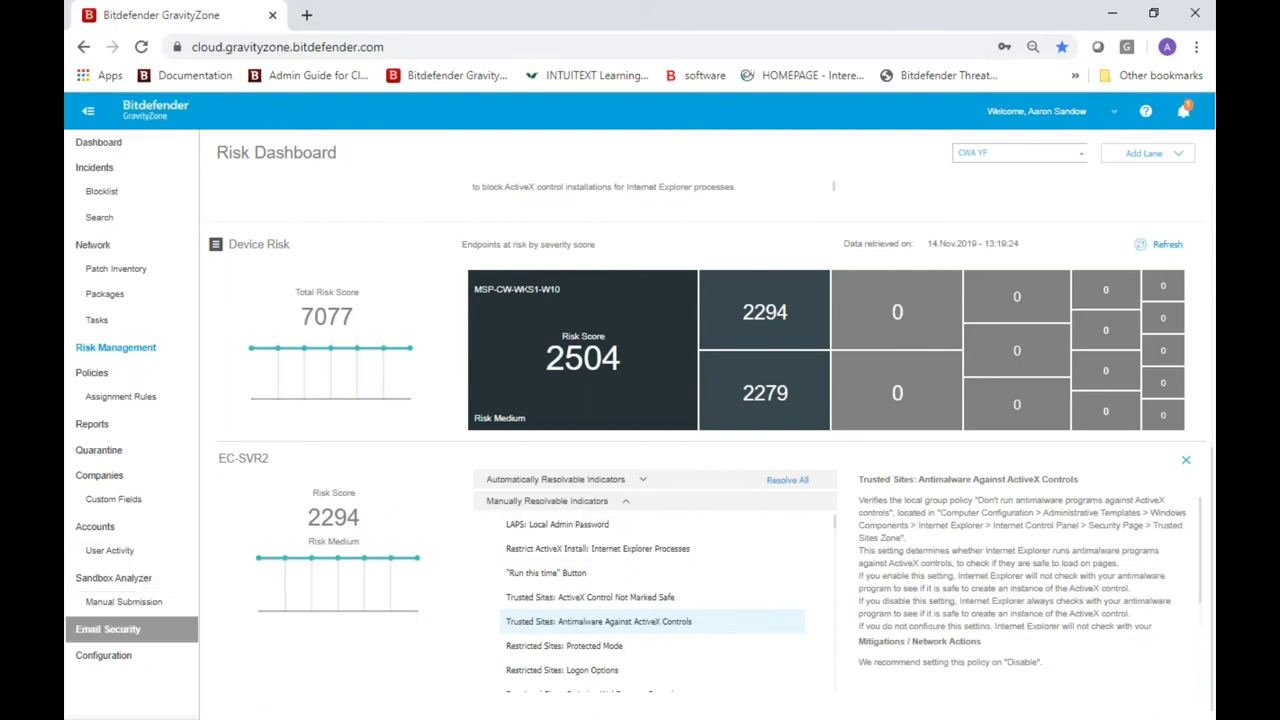
# Step: Go to Email Security in GravityZone and bring up the opened Email Security console in the incognito browser window
pyautogui.click(105, 629)
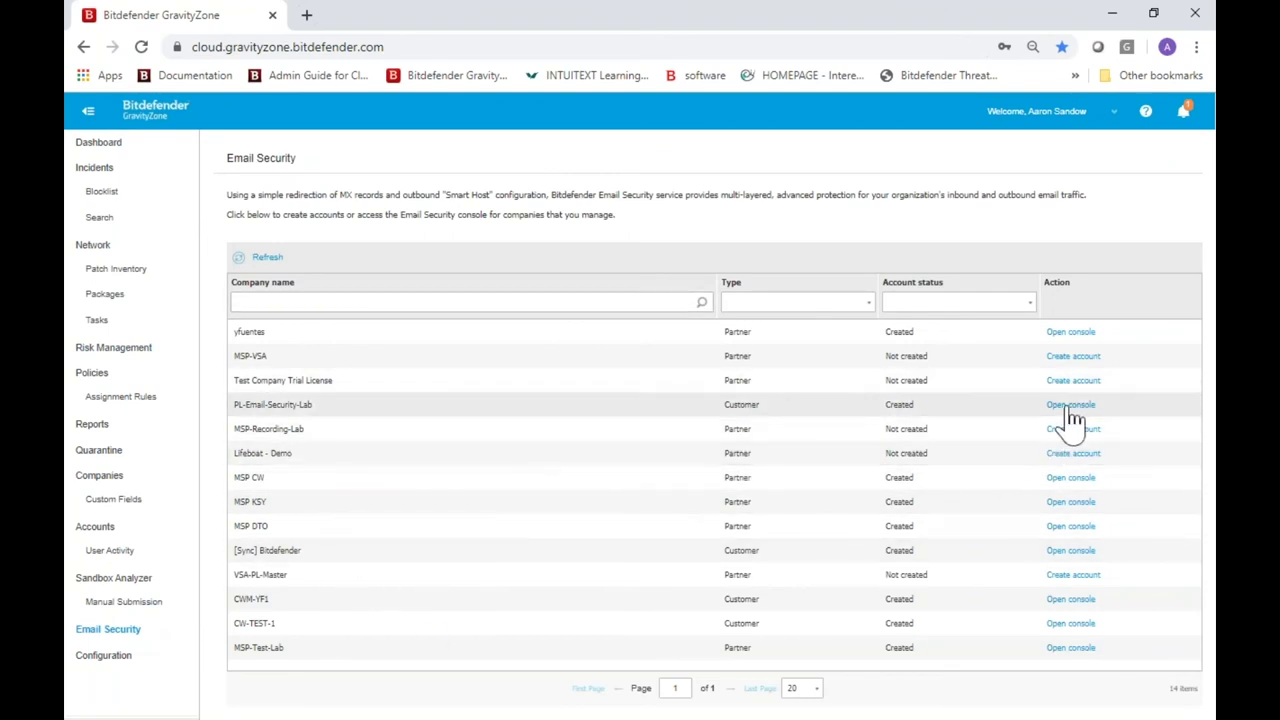
pyautogui.moveTo(64, 237); pyautogui.dragTo(611, 9)
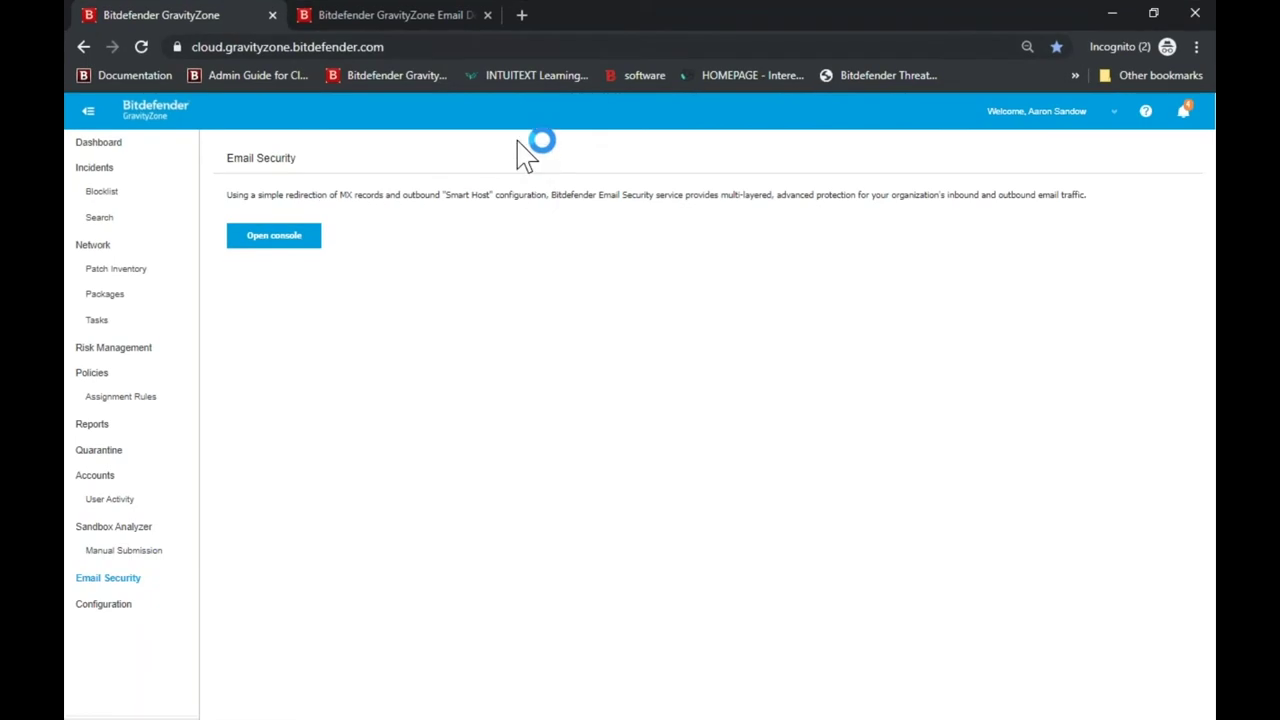
pyautogui.click(421, 15)
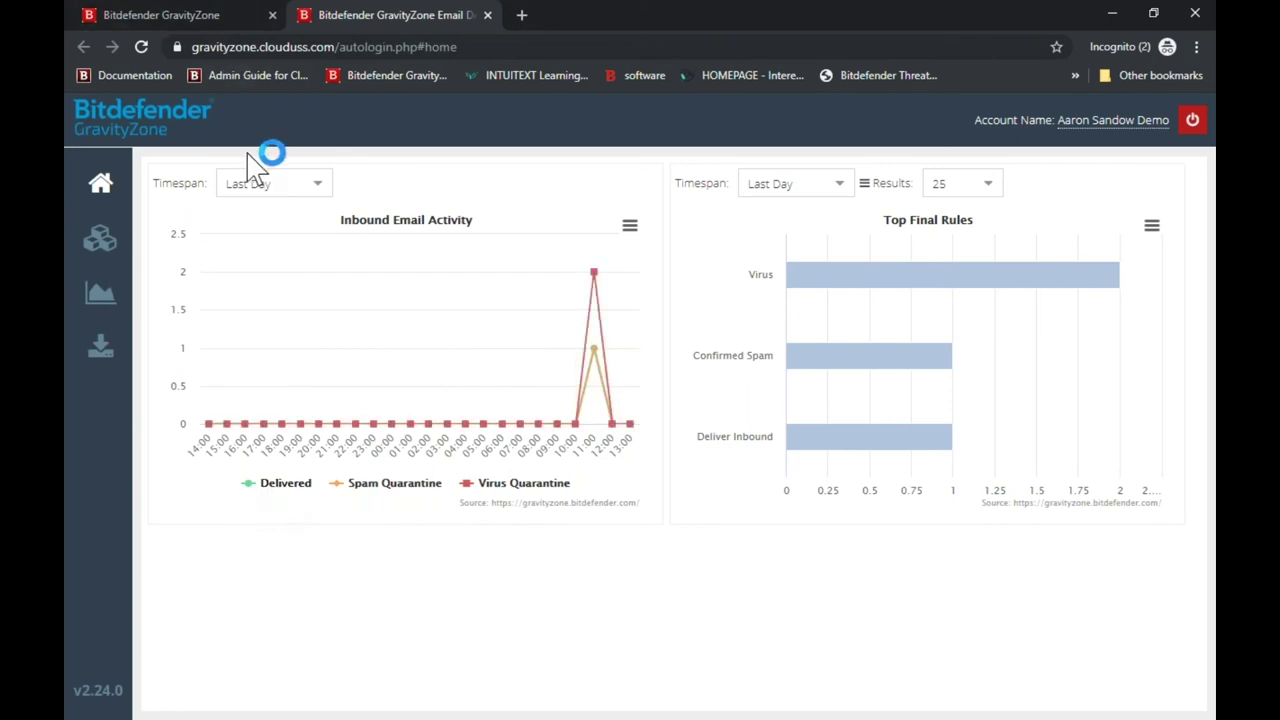
# Step: Examine the Delivered, Spam Quarantine and Virus Quarantine series and the Top Final Rules chart on the console home page
pyautogui.click(288, 494)
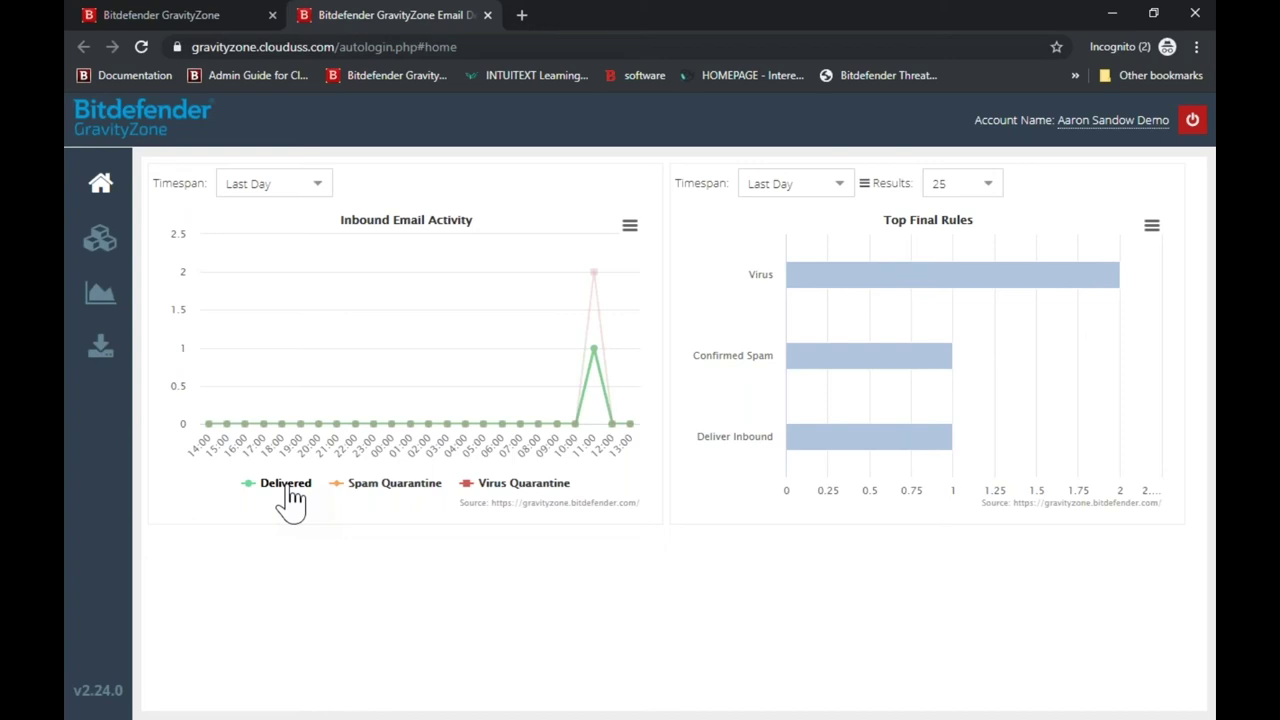
pyautogui.click(346, 494)
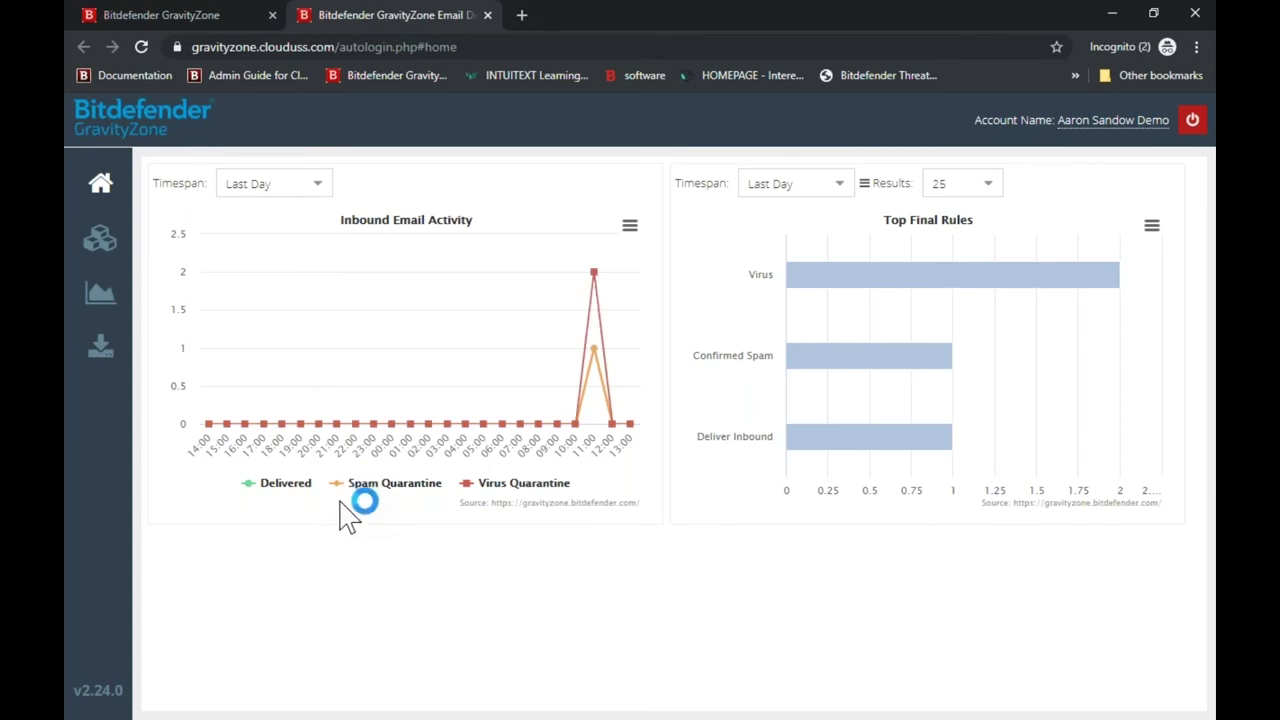
pyautogui.click(474, 479)
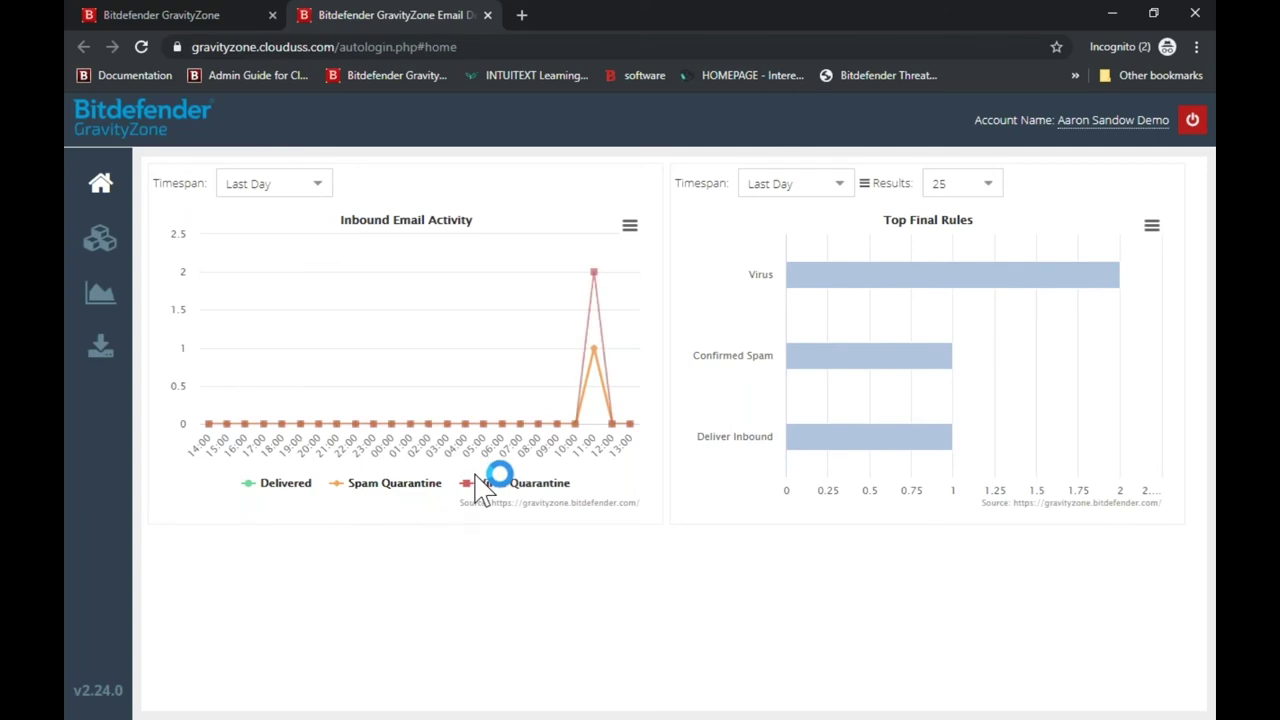
pyautogui.click(512, 478)
pyautogui.click(664, 452)
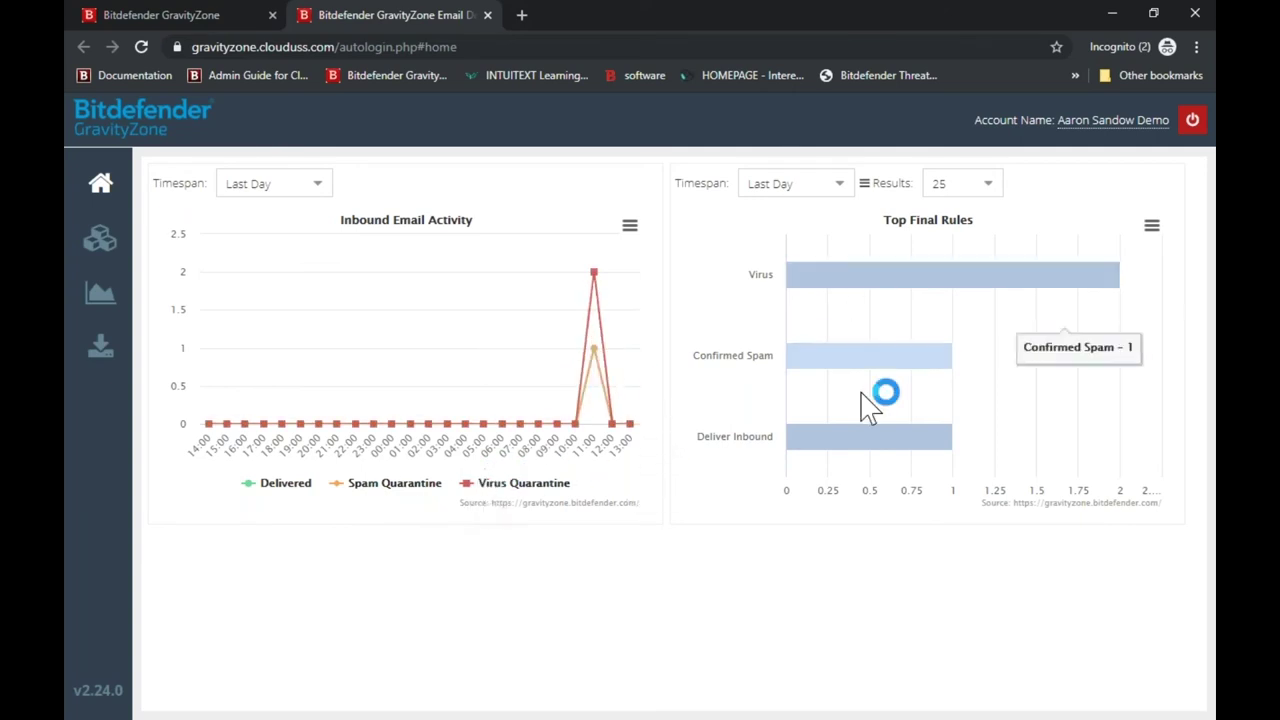
pyautogui.click(851, 324)
pyautogui.click(958, 402)
pyautogui.click(1165, 352)
pyautogui.click(982, 240)
pyautogui.click(727, 623)
pyautogui.click(703, 446)
pyautogui.click(812, 405)
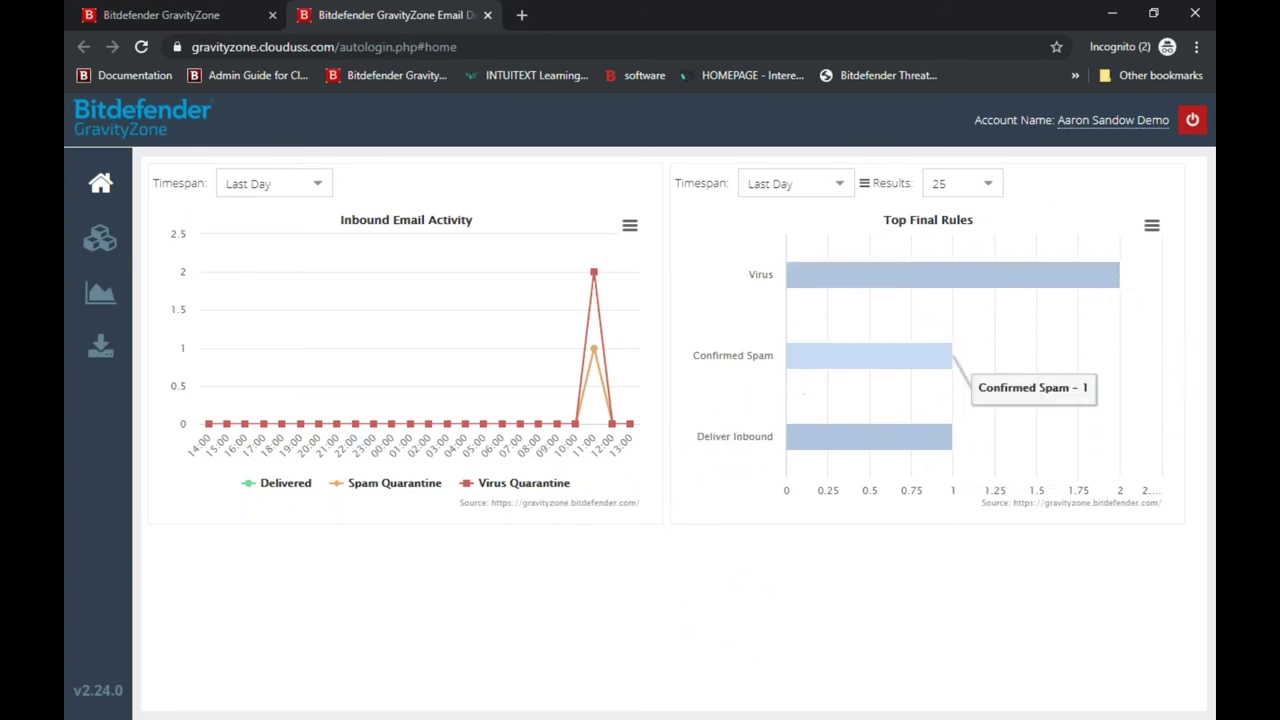
# Step: Open the email activity behind the Virus final rule and examine the general details of the first quarantined message
pyautogui.click(873, 287)
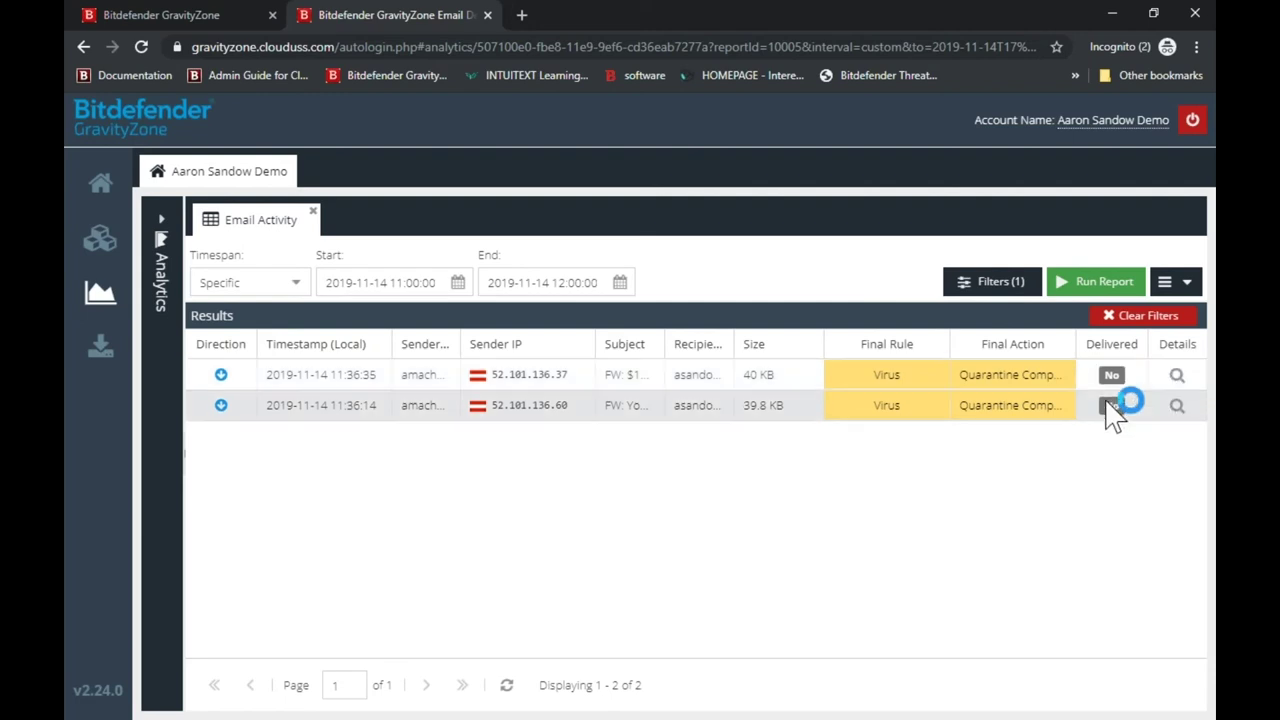
pyautogui.click(1178, 376)
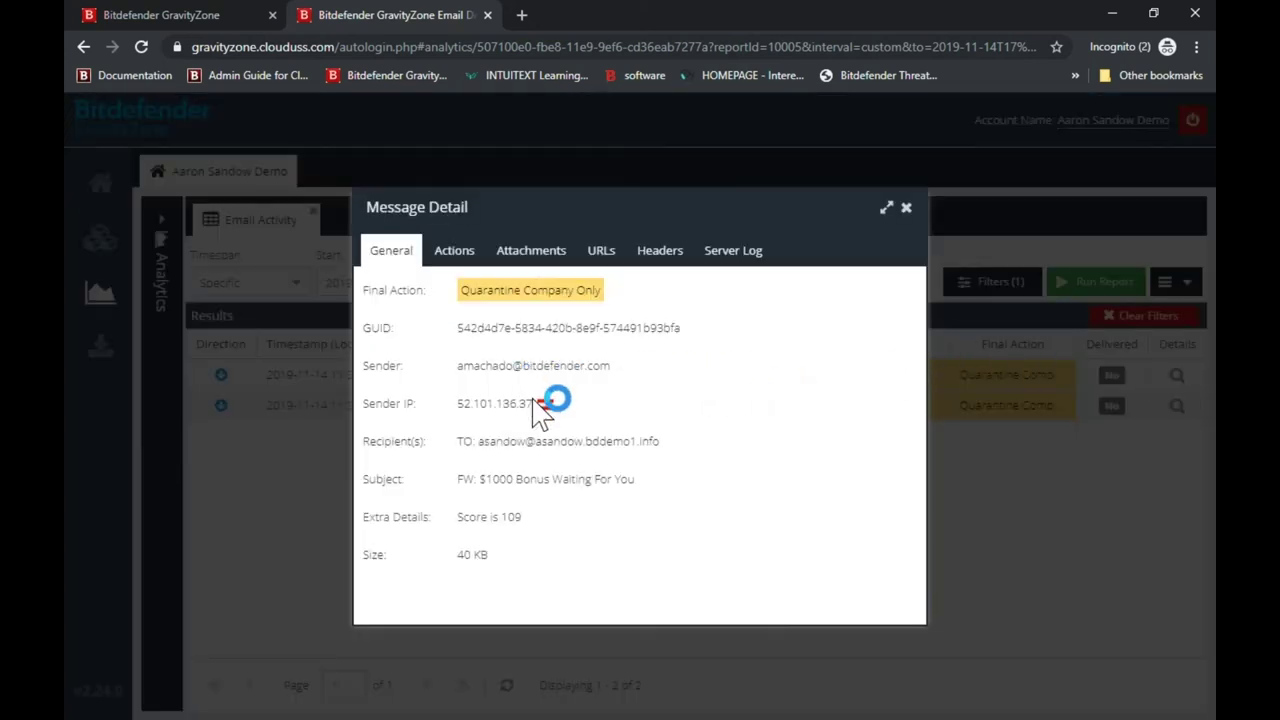
pyautogui.moveTo(519, 441); pyautogui.dragTo(612, 438)
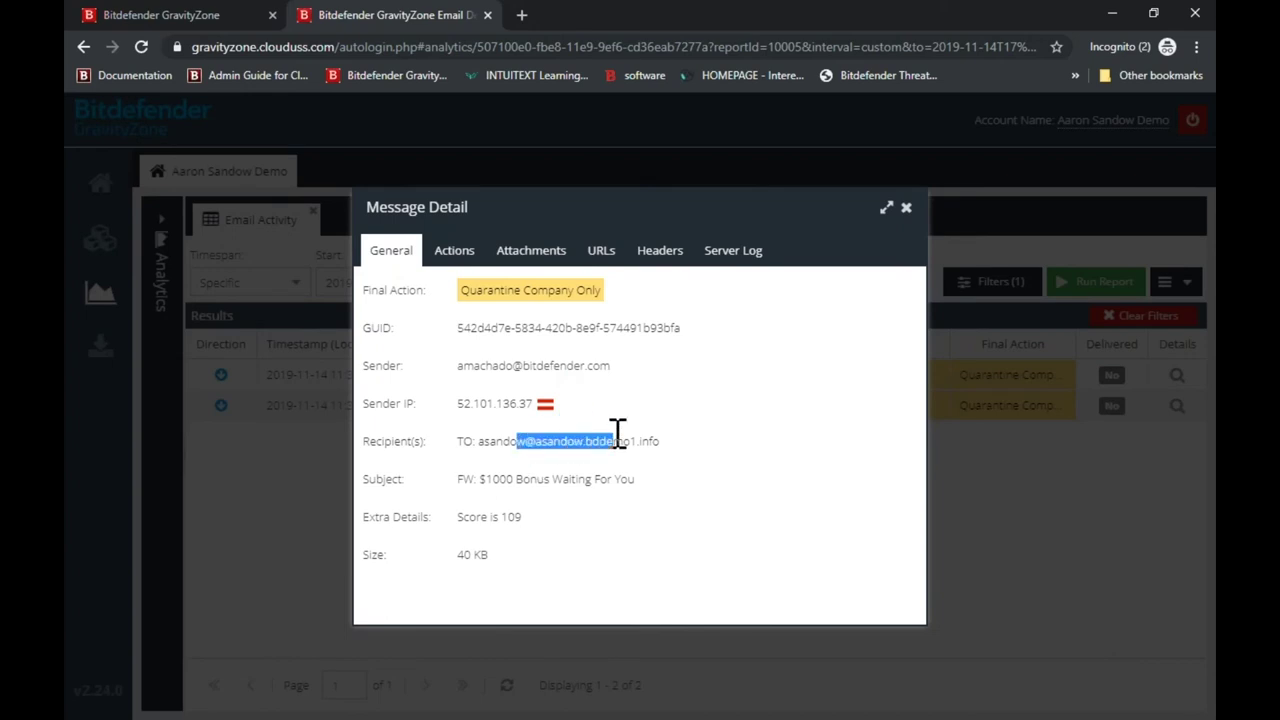
pyautogui.click(529, 403)
pyautogui.moveTo(529, 403); pyautogui.dragTo(480, 406)
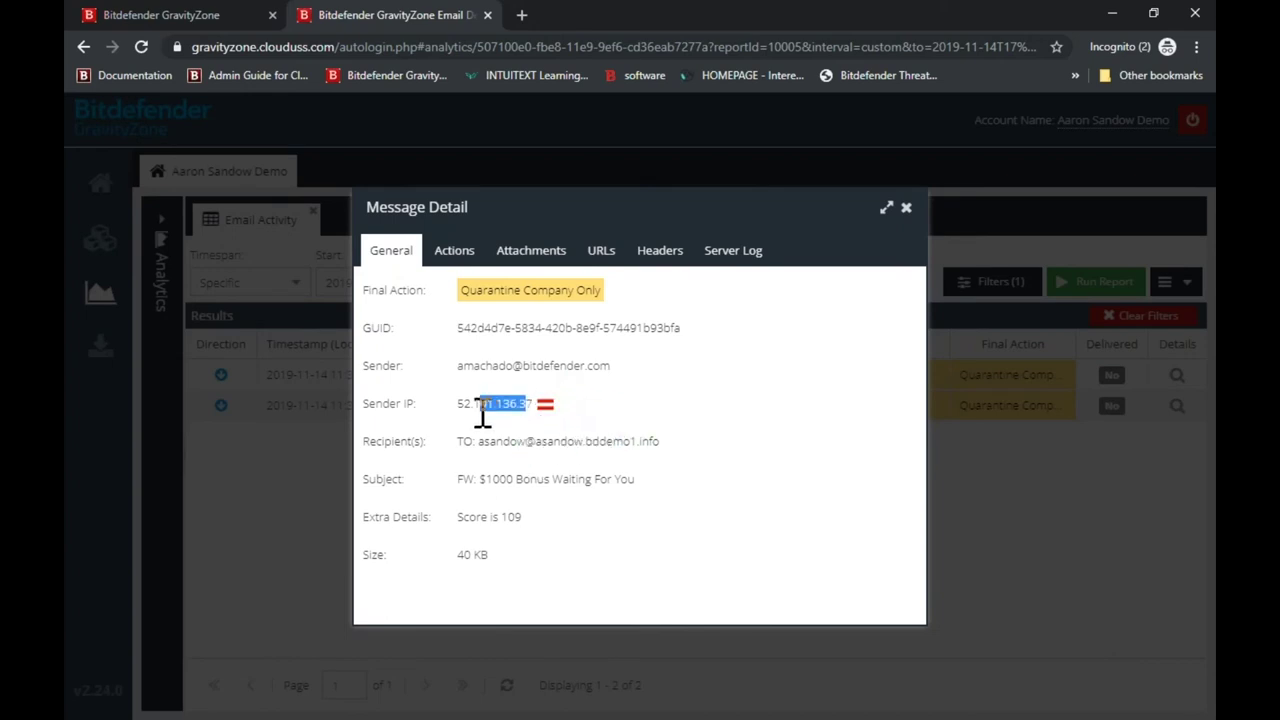
pyautogui.click(578, 410)
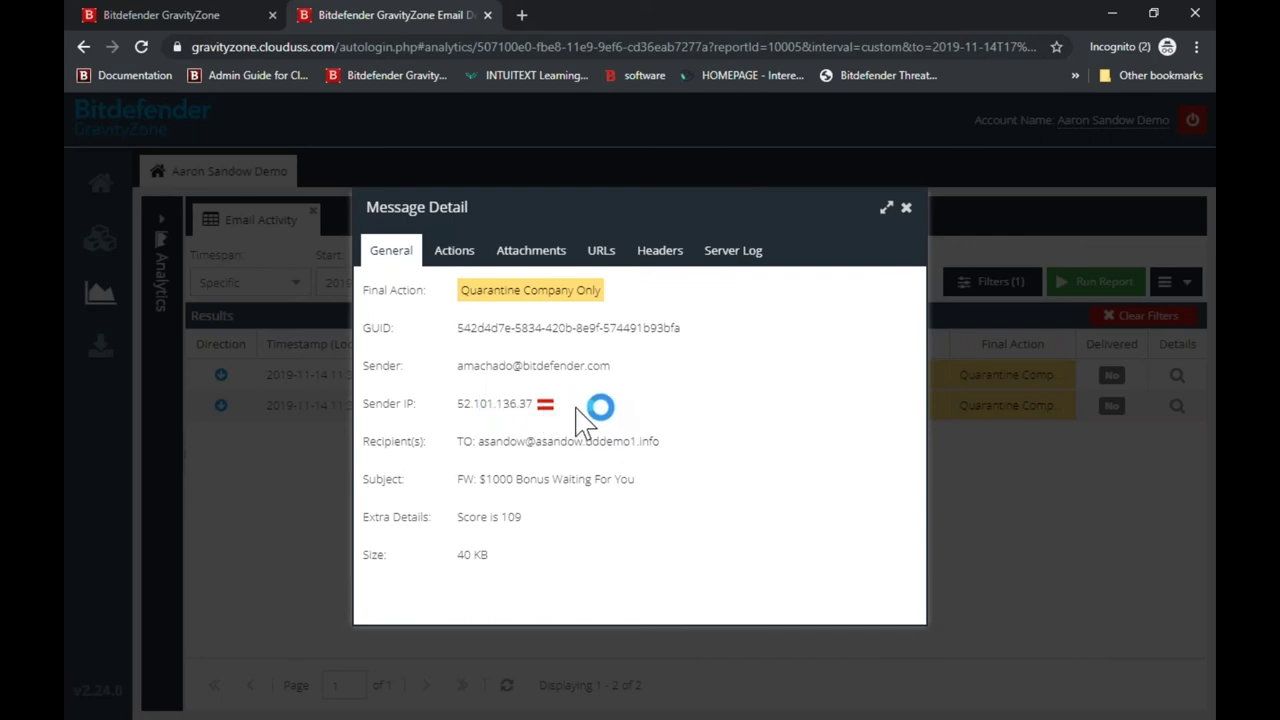
pyautogui.click(614, 302)
# Step: Review the message's actions, attachments, URLs, headers and server log, and close its details
pyautogui.click(462, 262)
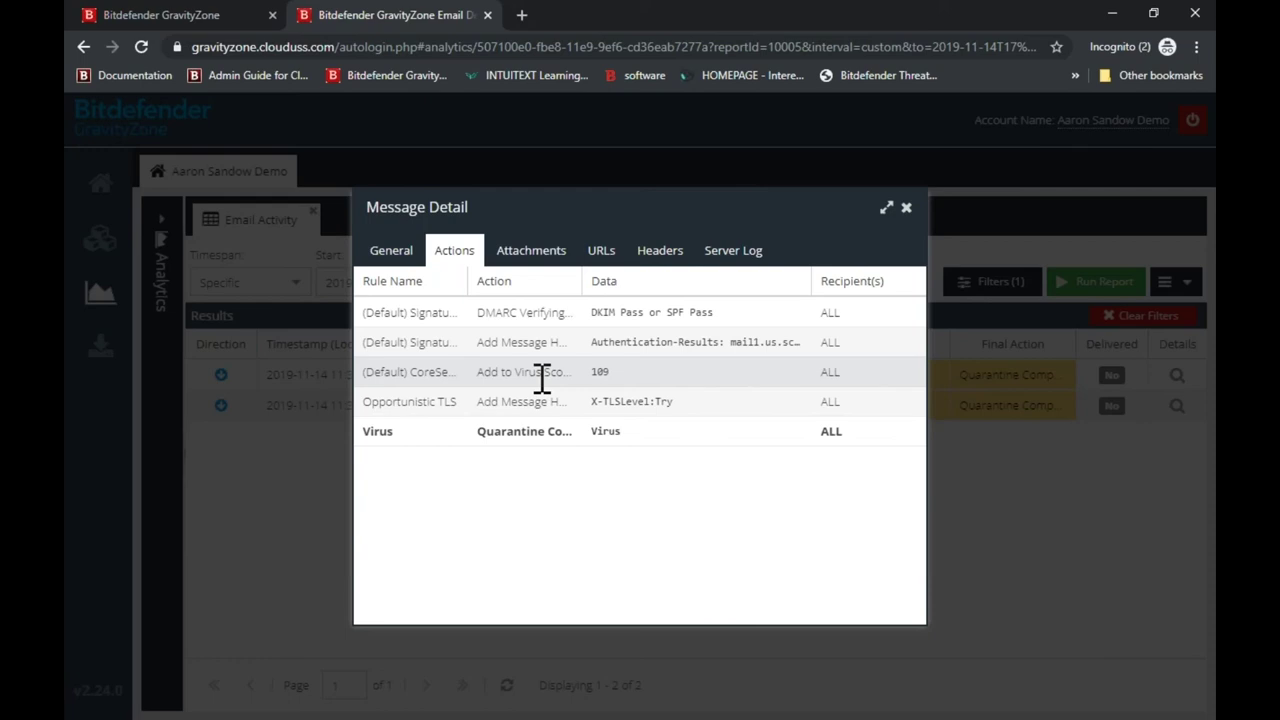
pyautogui.click(545, 265)
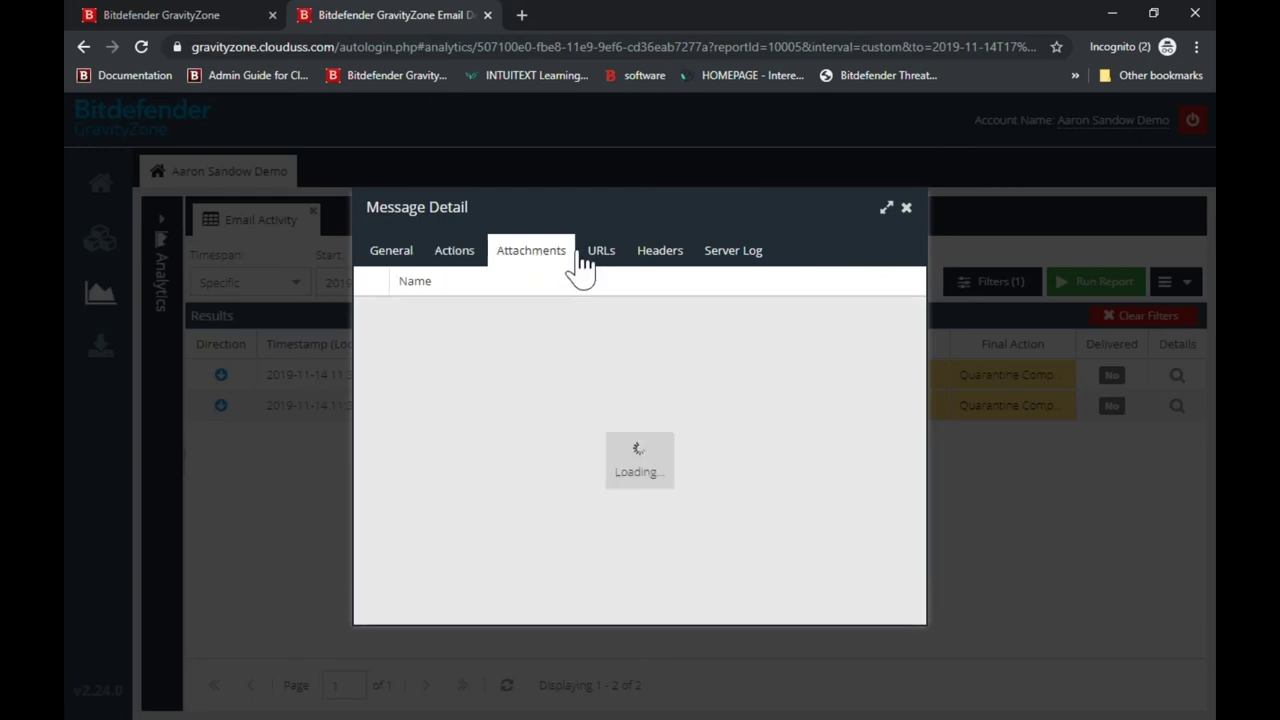
pyautogui.click(601, 252)
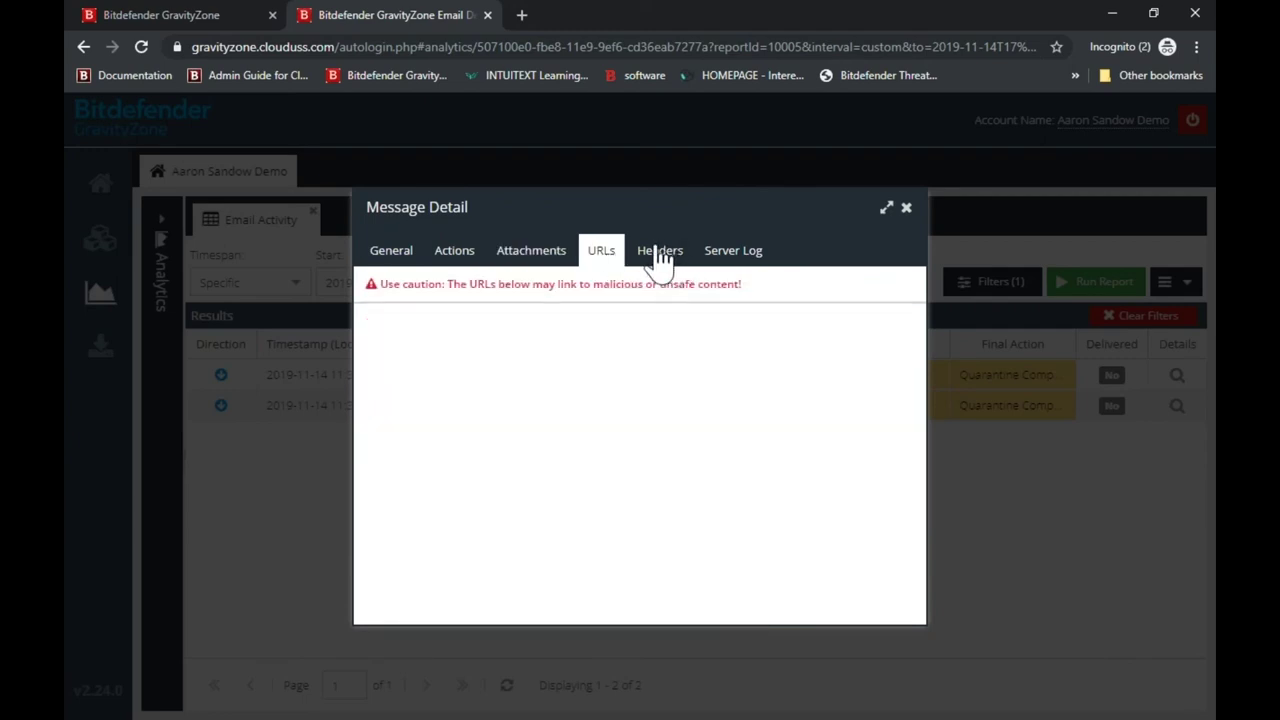
pyautogui.click(663, 258)
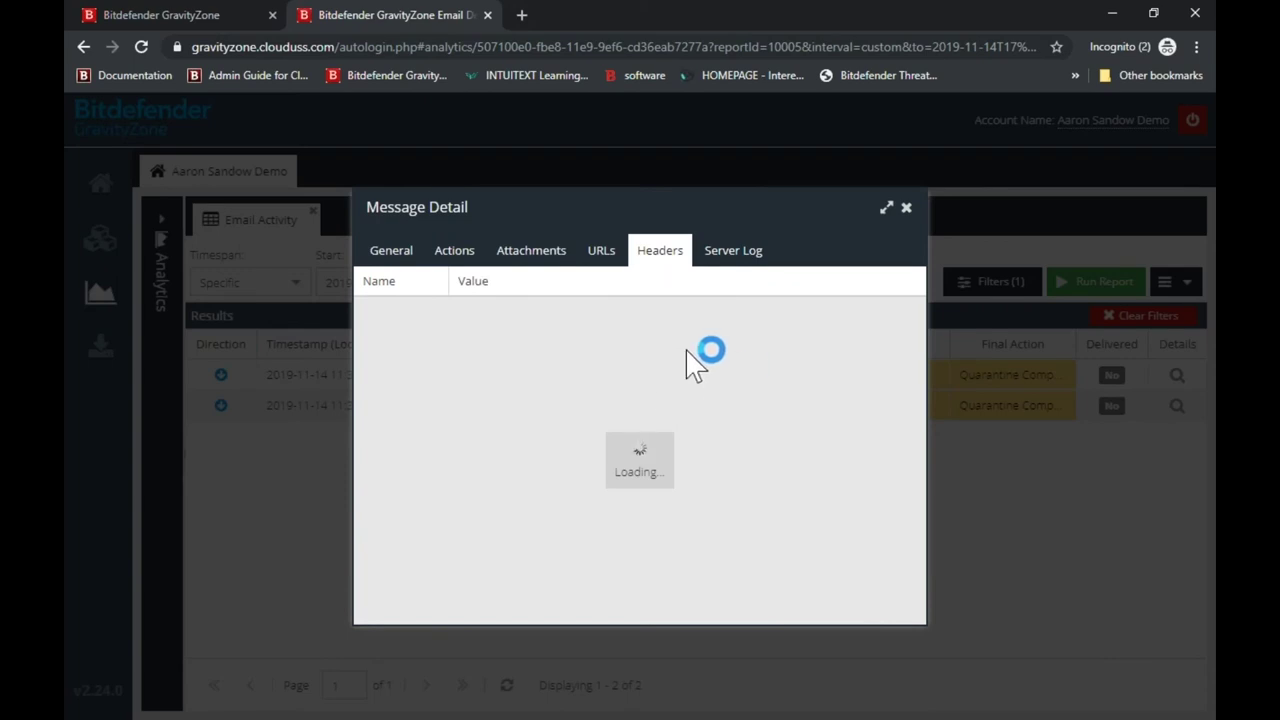
pyautogui.click(742, 258)
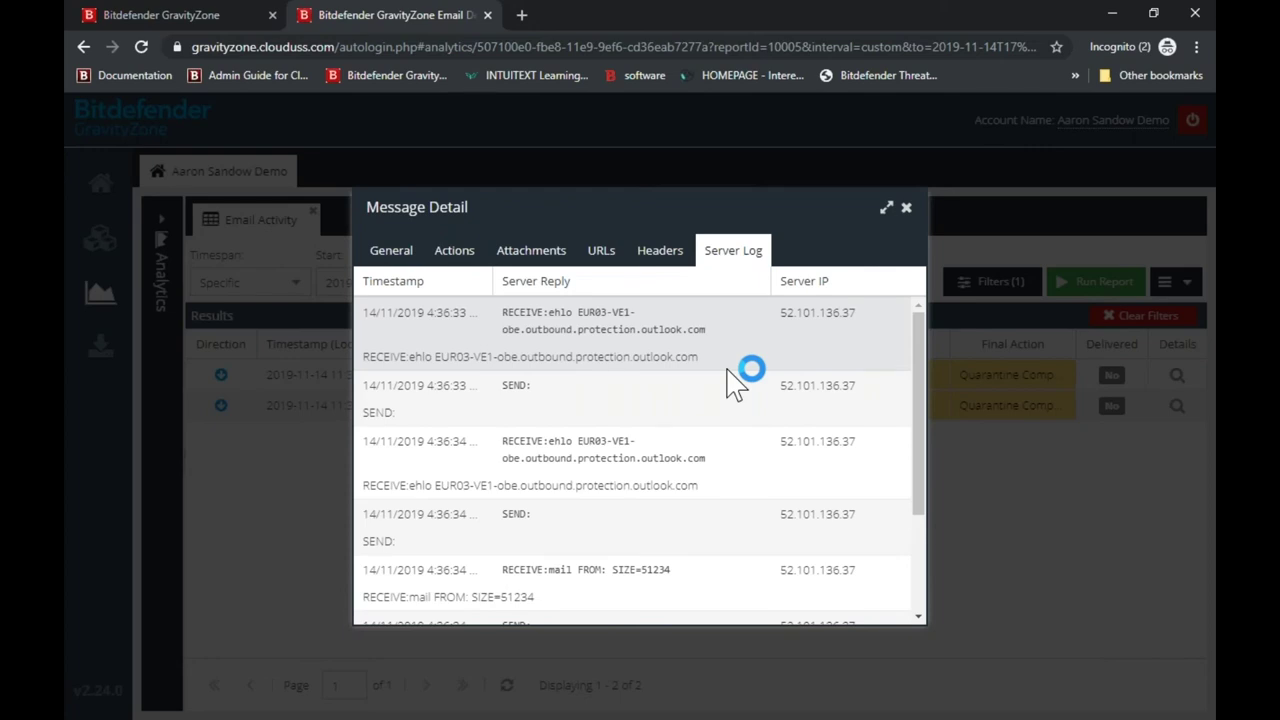
pyautogui.click(906, 208)
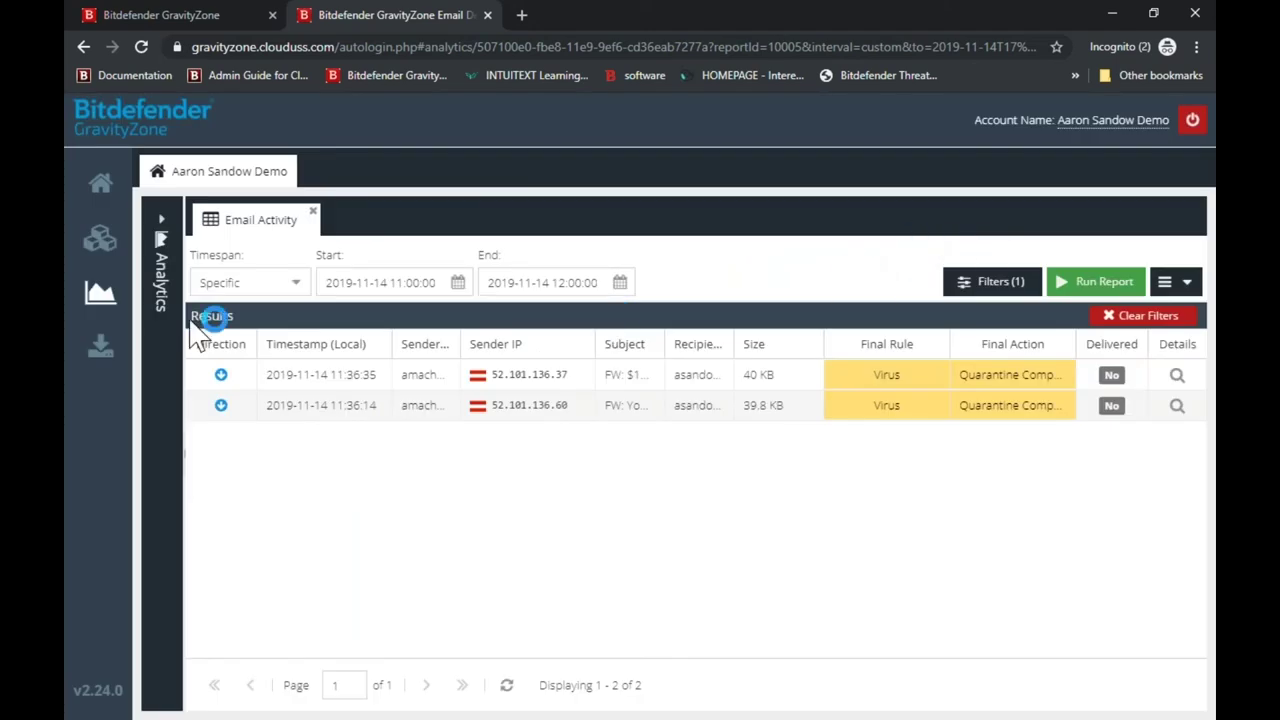
# Step: View the mailboxes of the E-mail Security product and open its message rules list
pyautogui.click(100, 242)
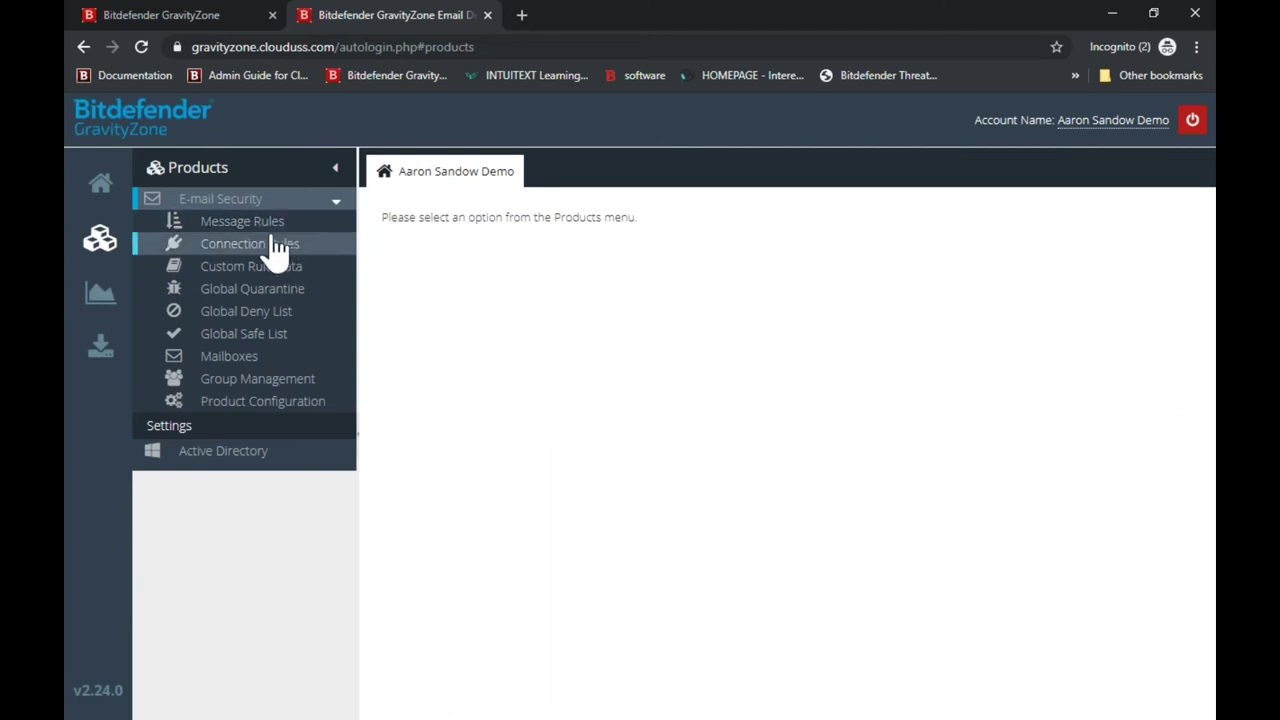
pyautogui.click(222, 370)
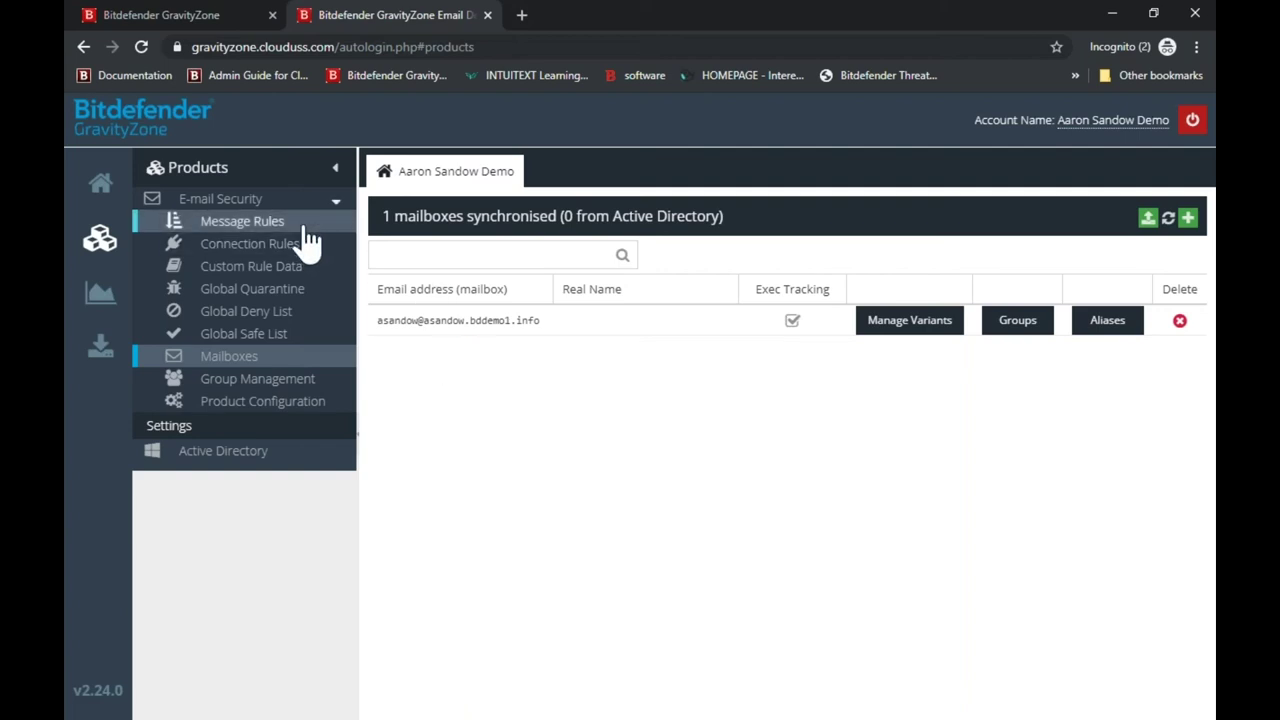
pyautogui.click(250, 221)
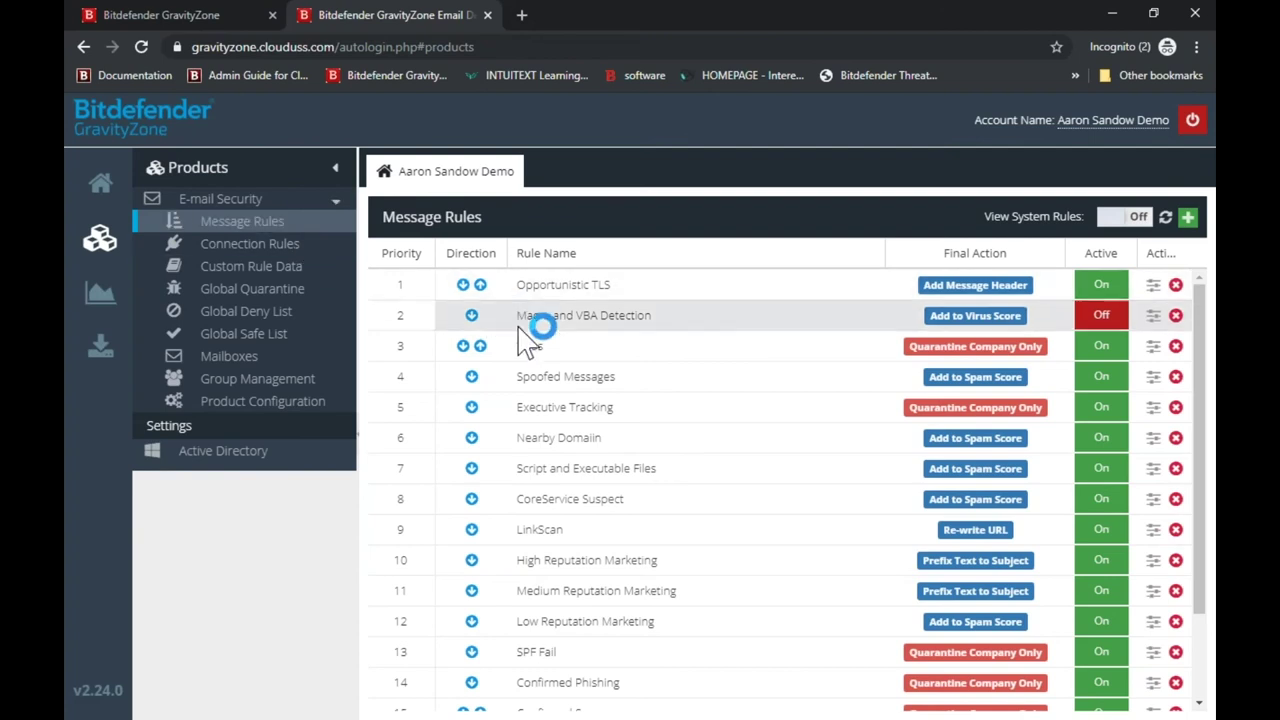
# Step: Open the Executive Tracking message rule and examine its selected conditions and the available conditions and actions
pyautogui.click(631, 411)
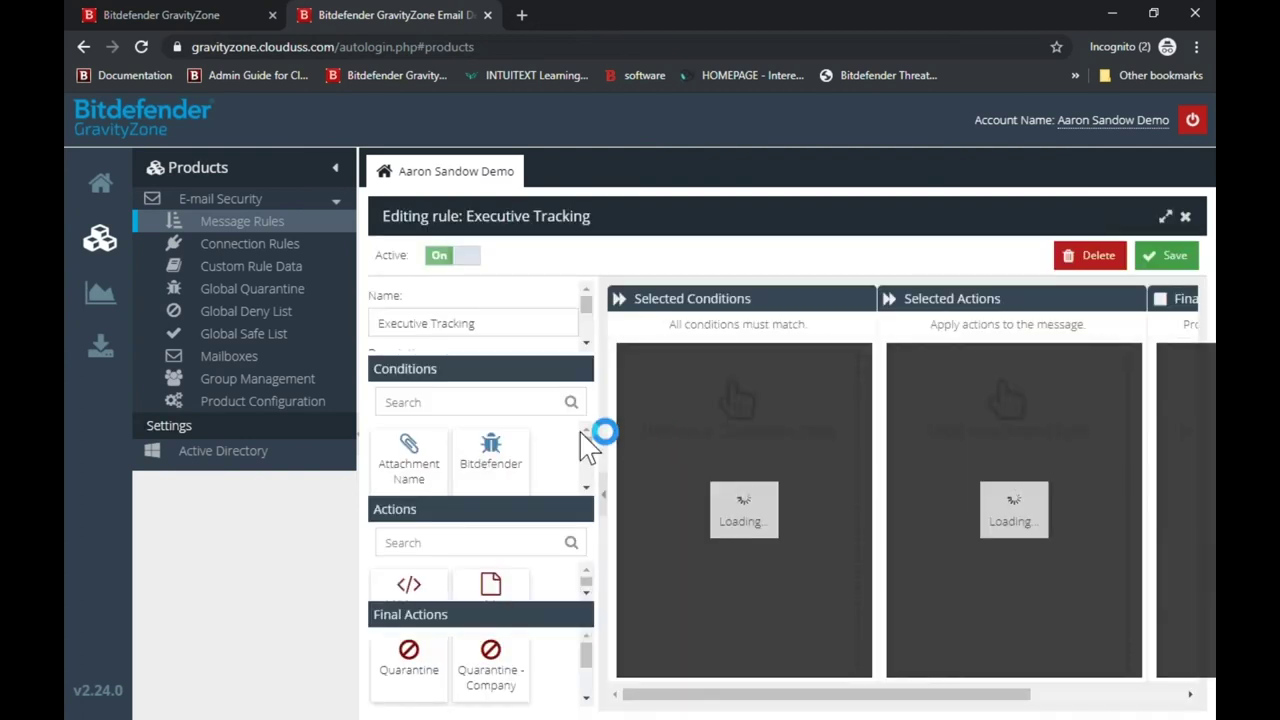
pyautogui.scroll(-2, 510, 465)
pyautogui.scroll(1, 548, 457)
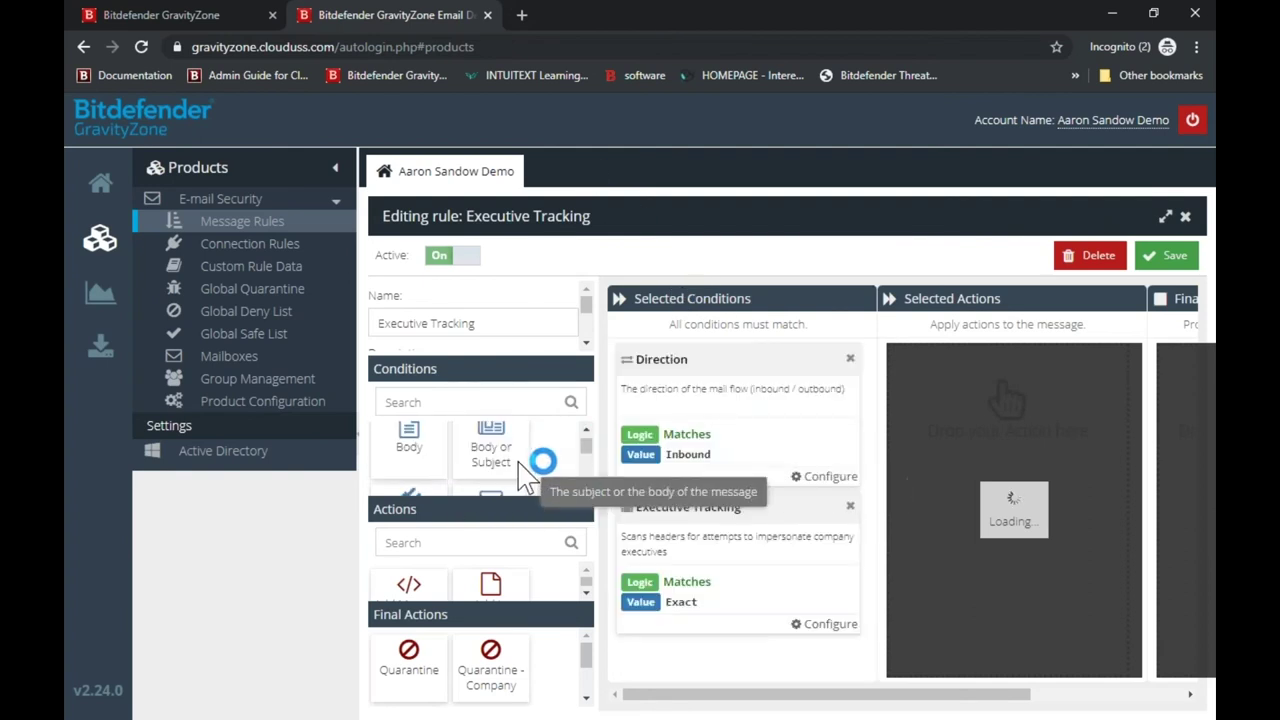
pyautogui.scroll(-1, 490, 443)
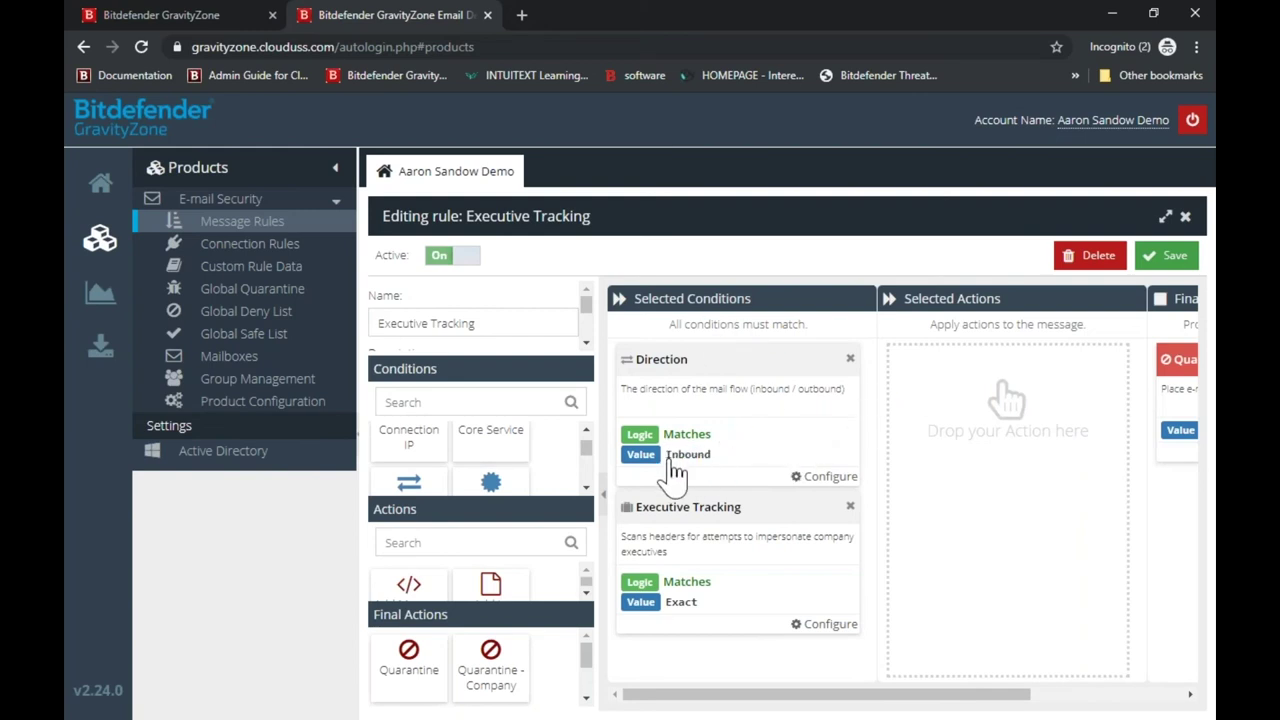
pyautogui.scroll(-1, 482, 575)
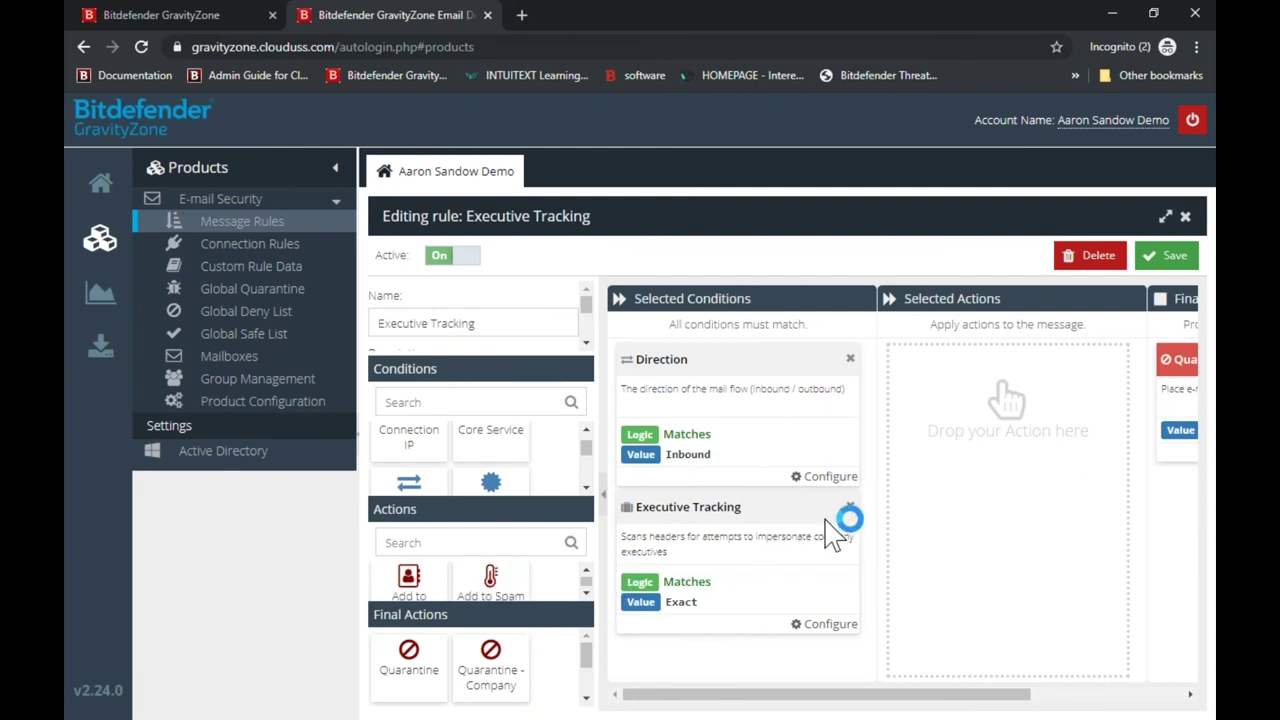
pyautogui.click(587, 593)
pyautogui.click(587, 593)
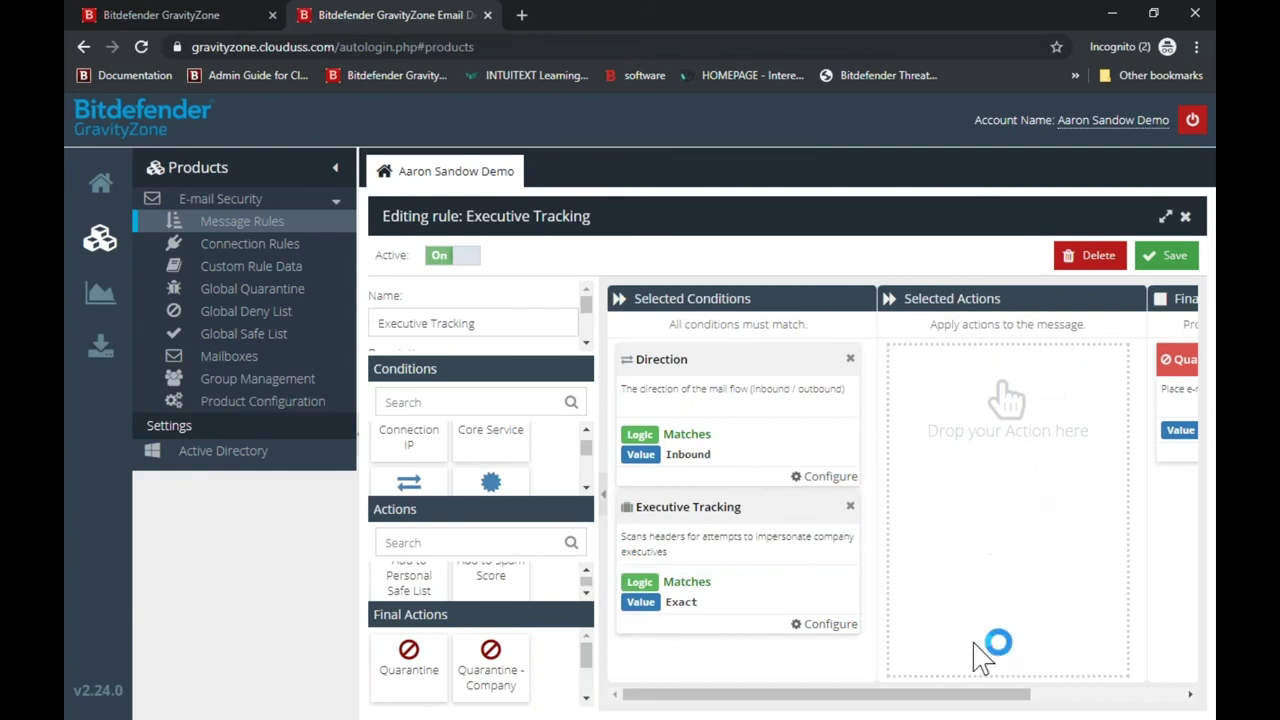
# Step: Review the Executive Tracking rule's final action and the available final actions, and close the rule without saving
pyautogui.moveTo(991, 692); pyautogui.dragTo(1157, 694)
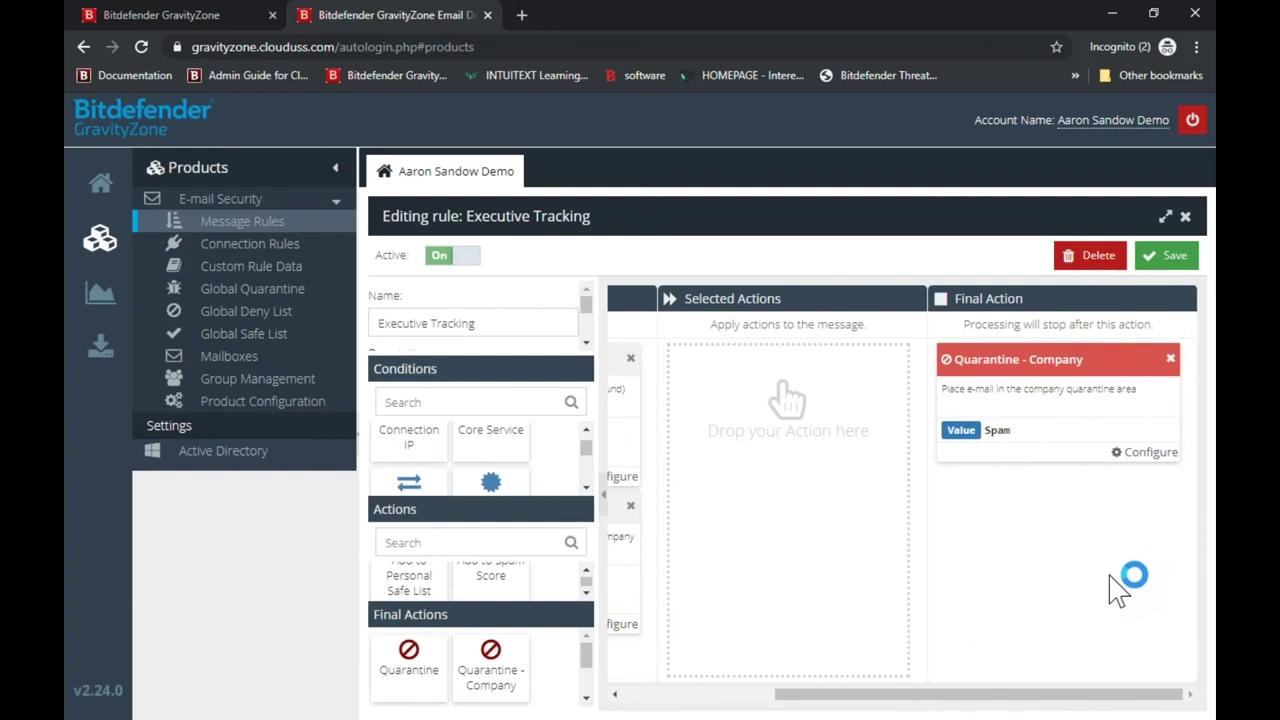
pyautogui.click(586, 698)
pyautogui.scroll(1, 580, 683)
pyautogui.scroll(-1, 545, 588)
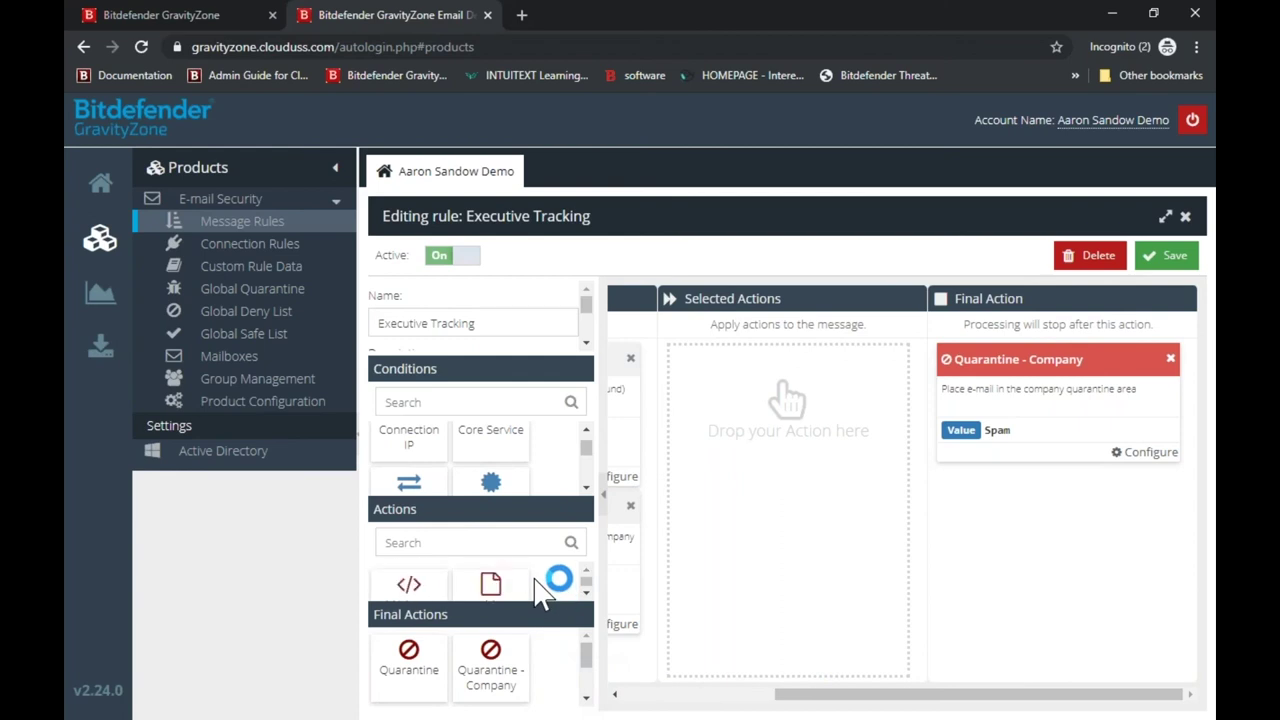
pyautogui.click(298, 232)
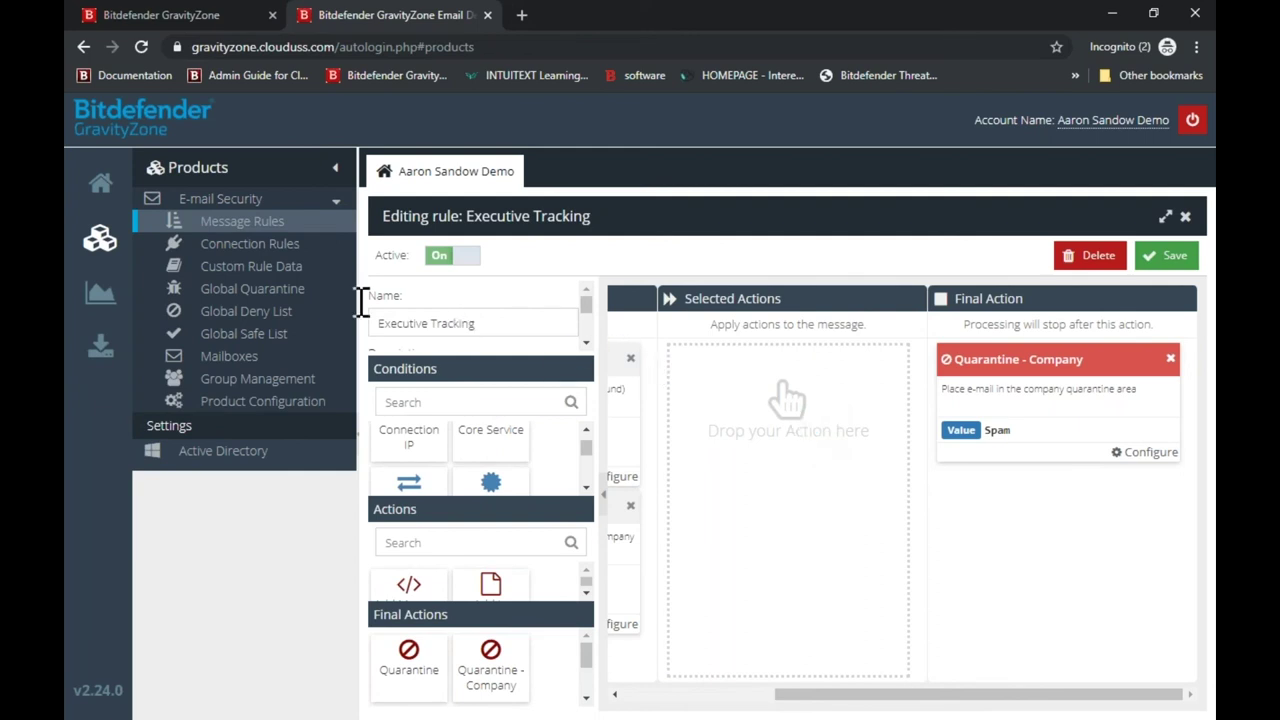
pyautogui.click(230, 224)
pyautogui.click(1185, 217)
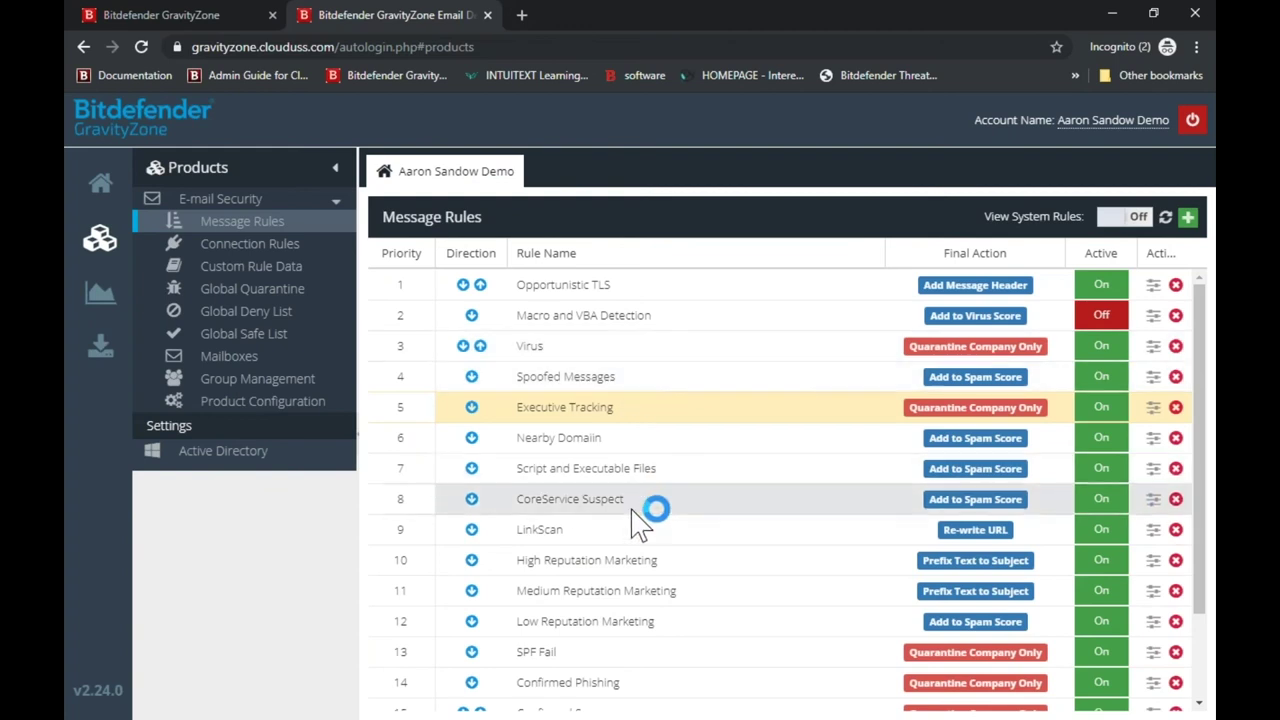
# Step: Look through the whole message rules list, checking the rules' priority order and final actions
pyautogui.scroll(-3, 660, 683)
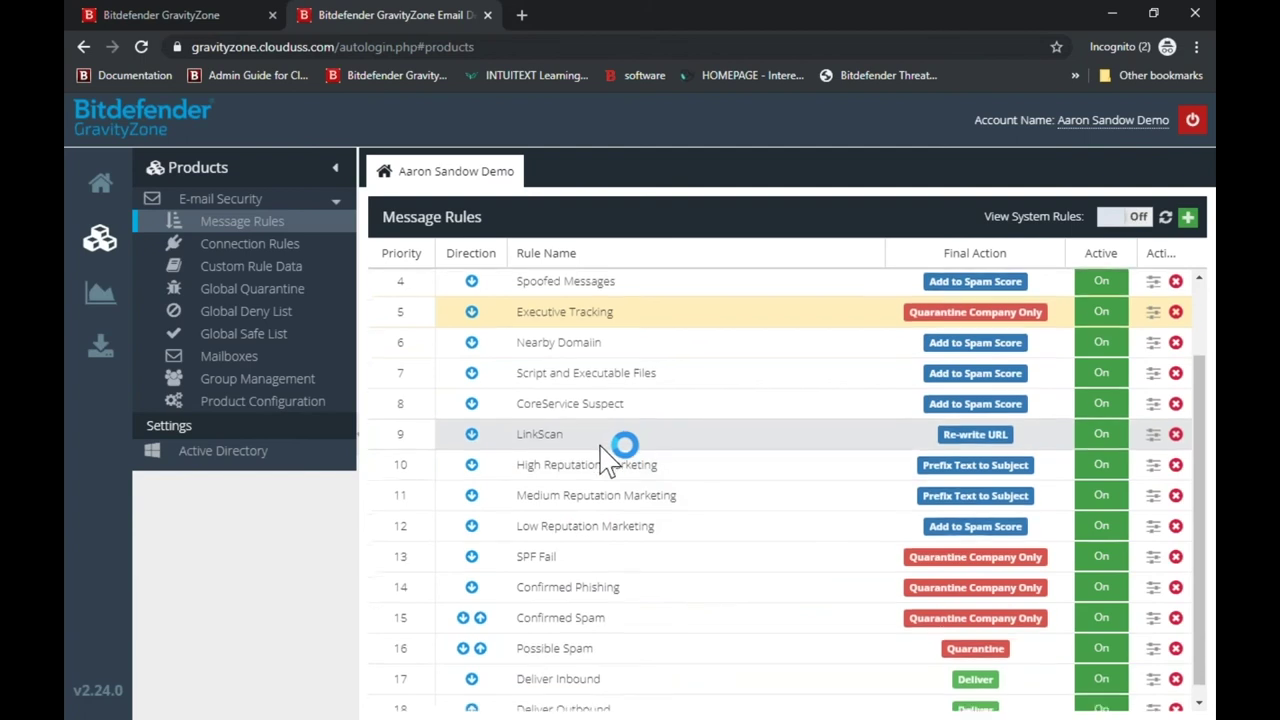
pyautogui.scroll(-1, 612, 455)
pyautogui.scroll(4, 540, 420)
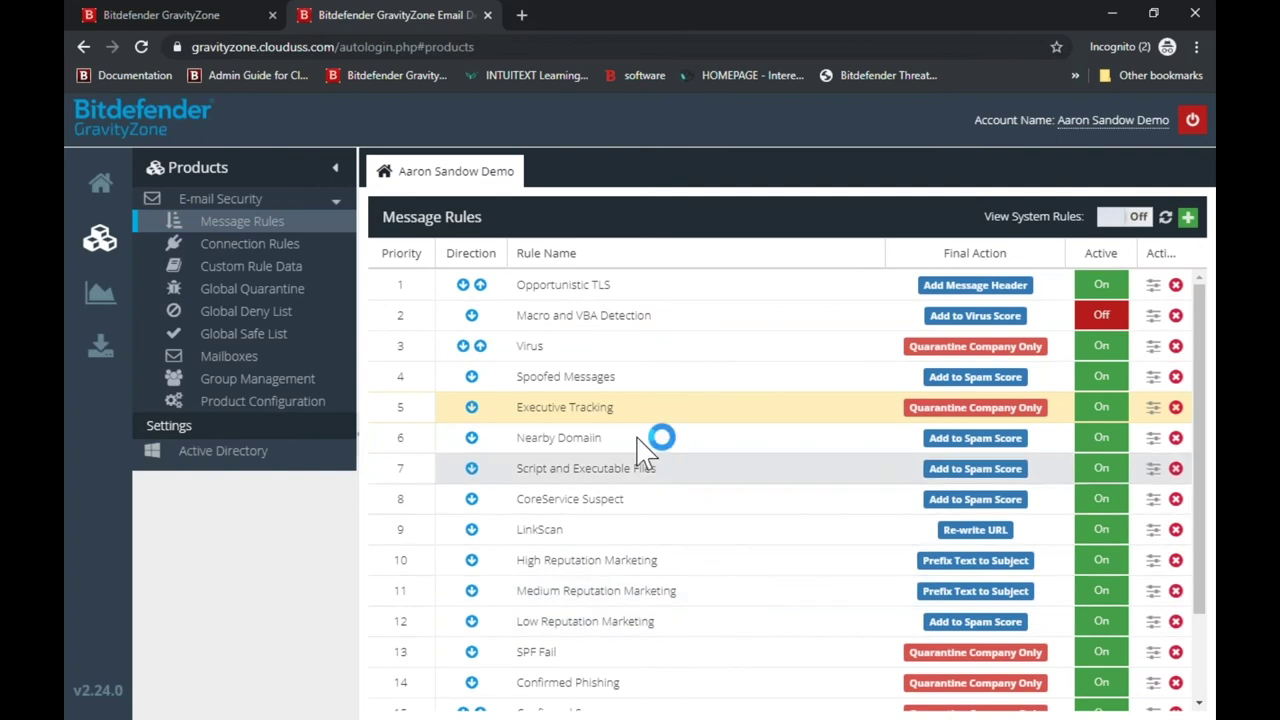
pyautogui.scroll(-2, 633, 580)
pyautogui.scroll(-1, 640, 585)
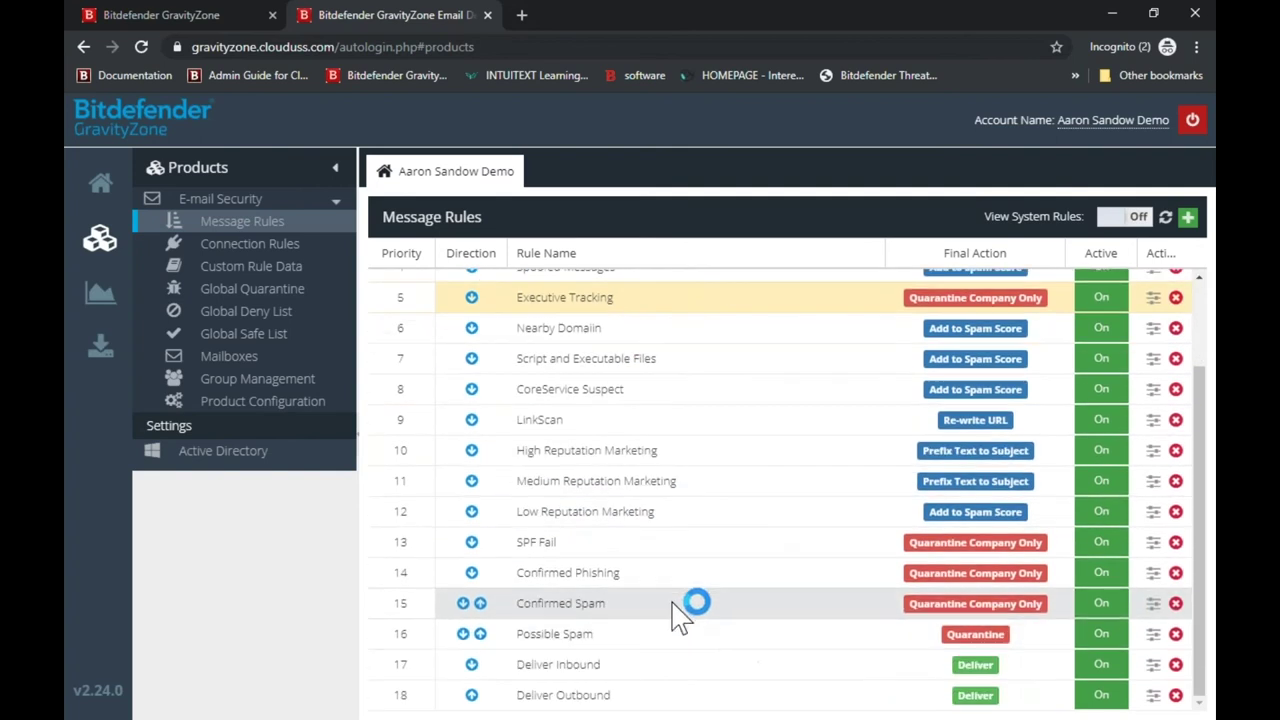
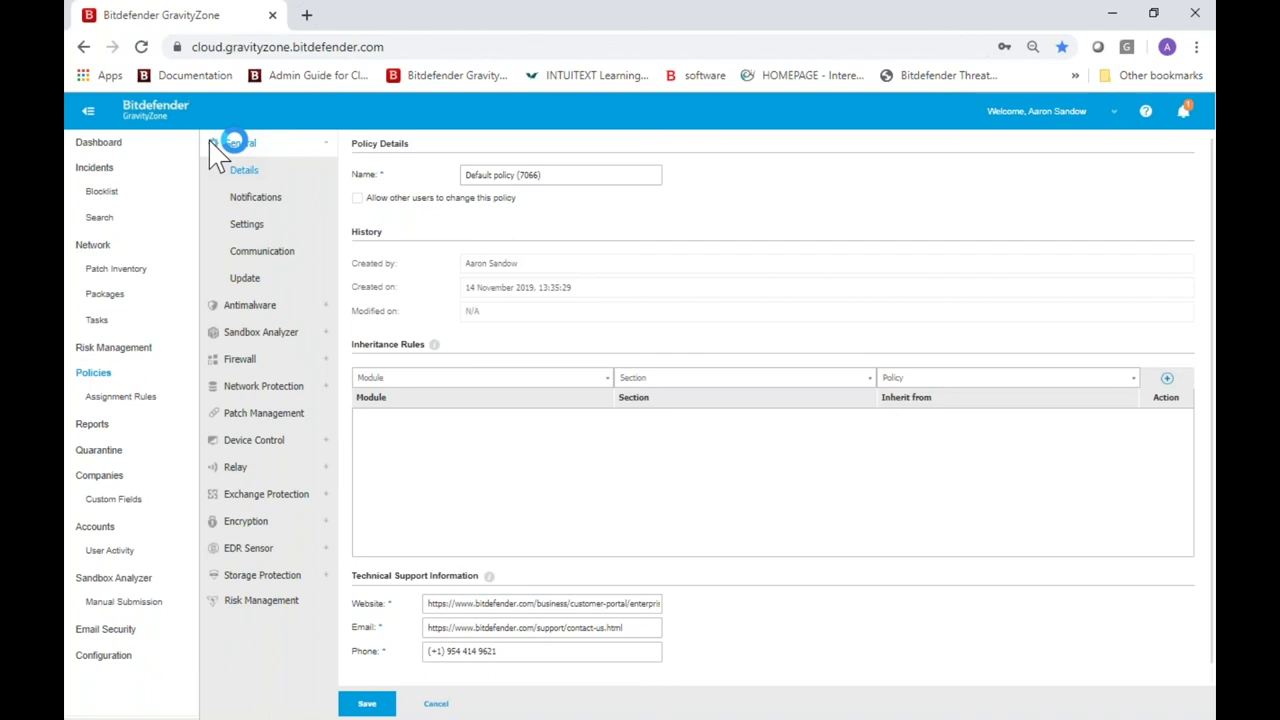
# Step: Turn on Encryption Management in the default policy's encryption settings and choose the Encrypt option for volumes
pyautogui.click(212, 143)
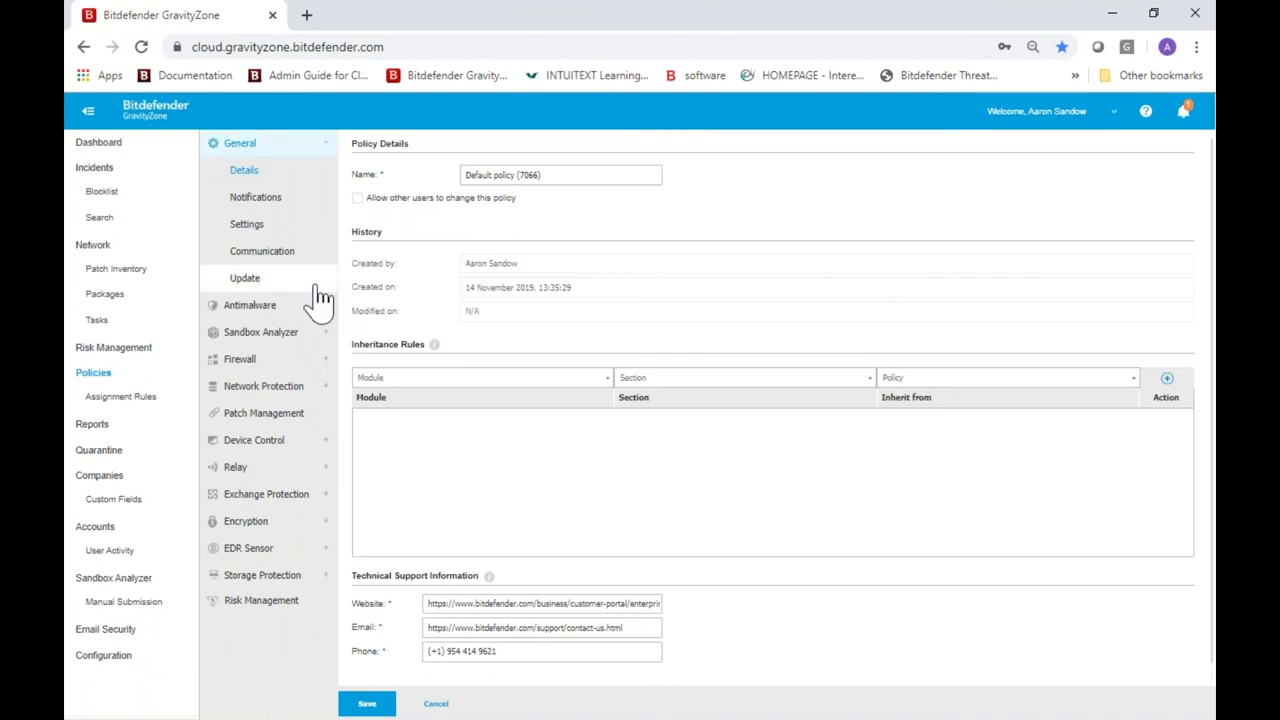
pyautogui.click(268, 527)
pyautogui.click(470, 148)
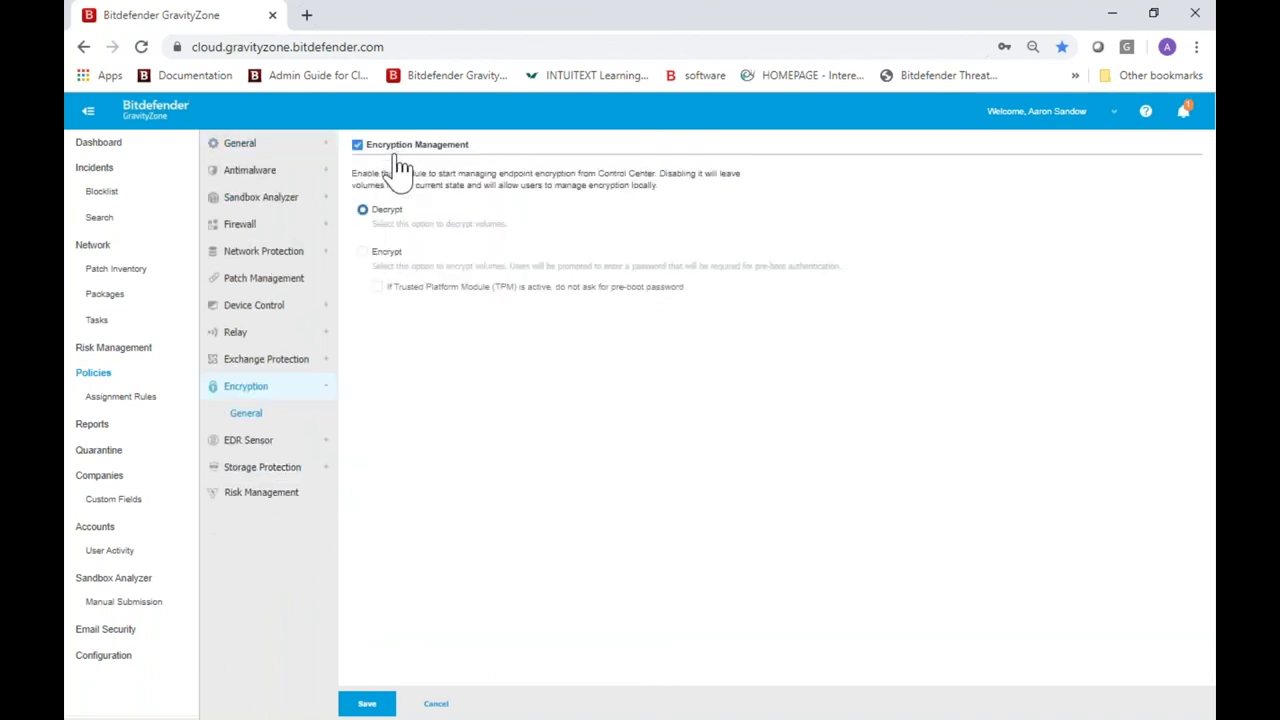
pyautogui.click(378, 256)
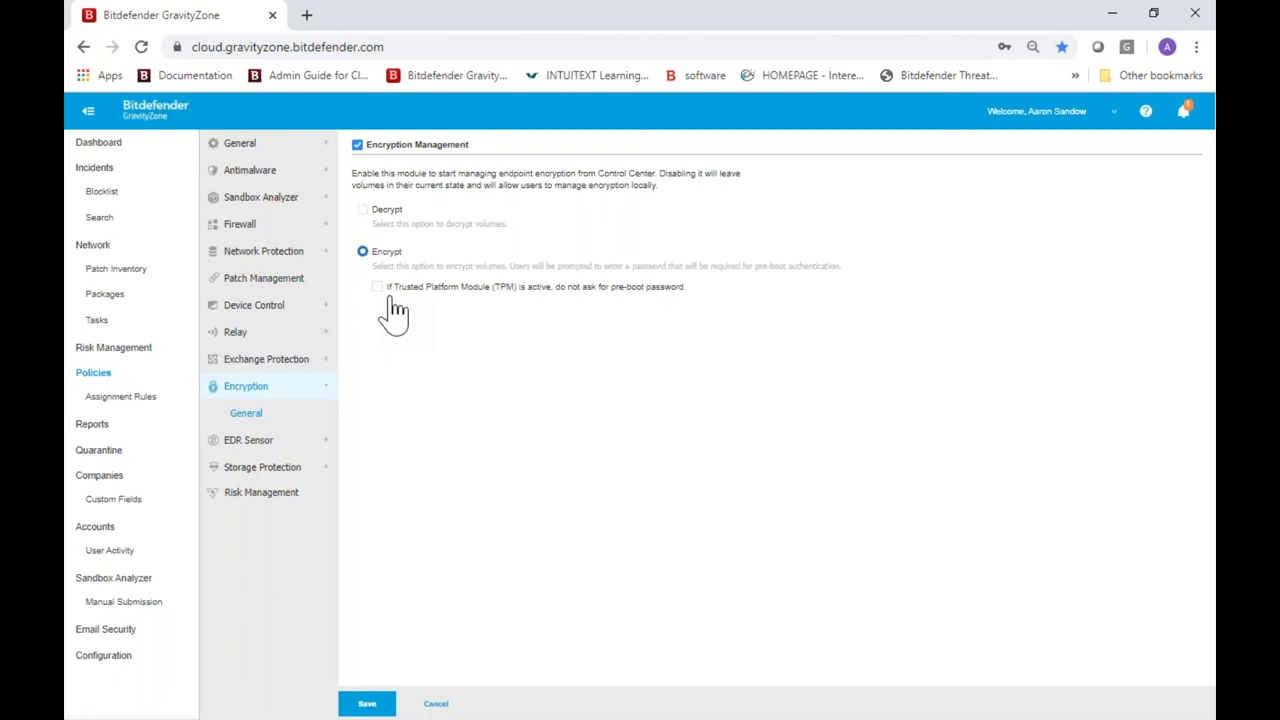
# Step: Start a new report and set its type to Endpoint Encryption Status
pyautogui.click(117, 436)
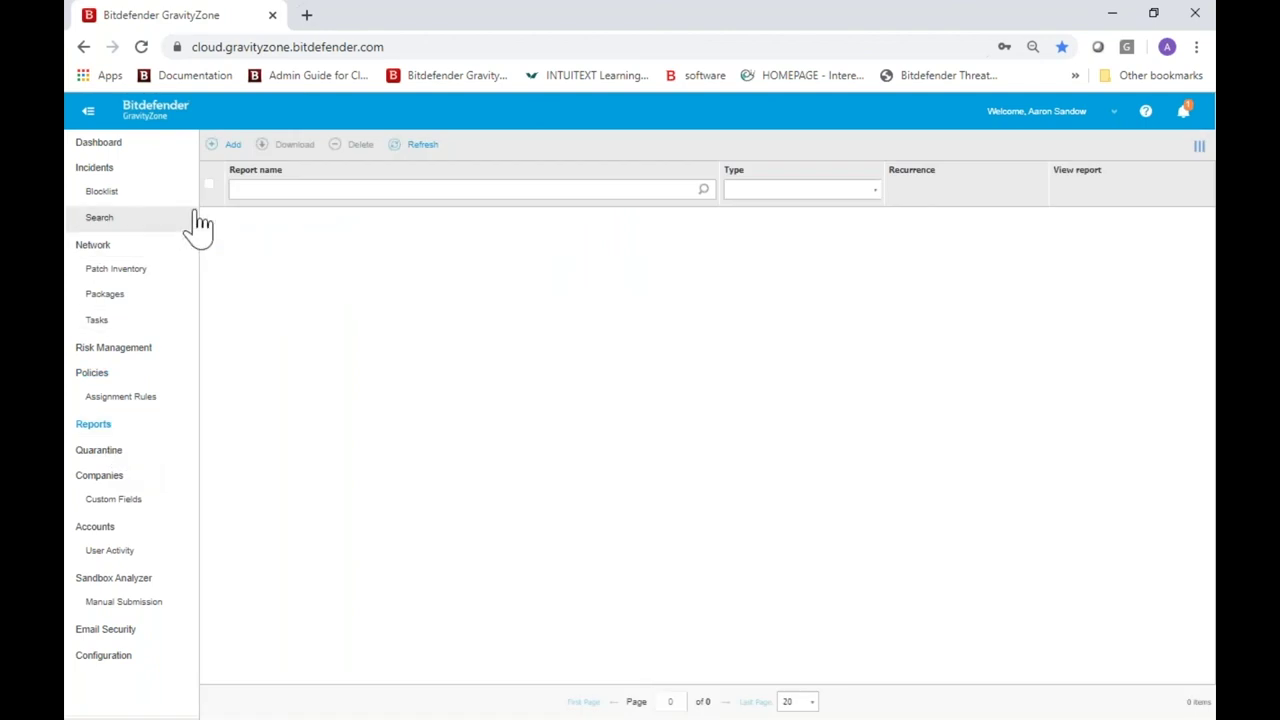
pyautogui.click(220, 146)
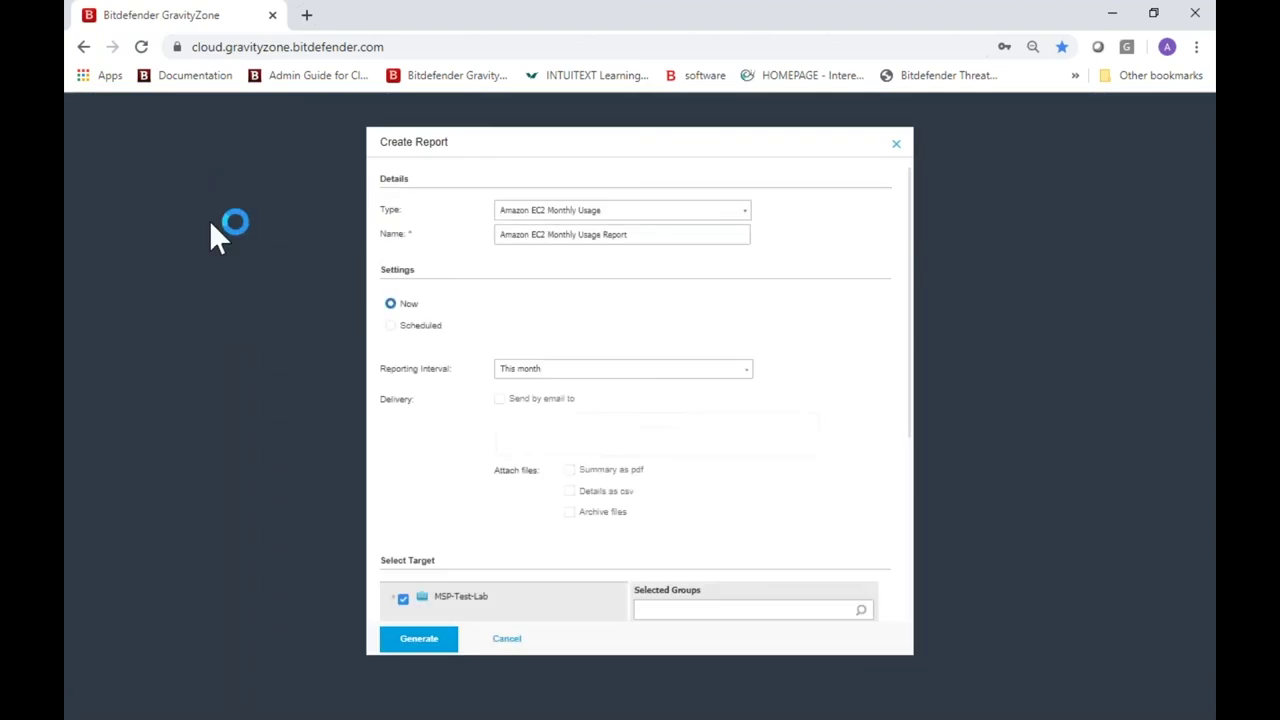
pyautogui.click(556, 213)
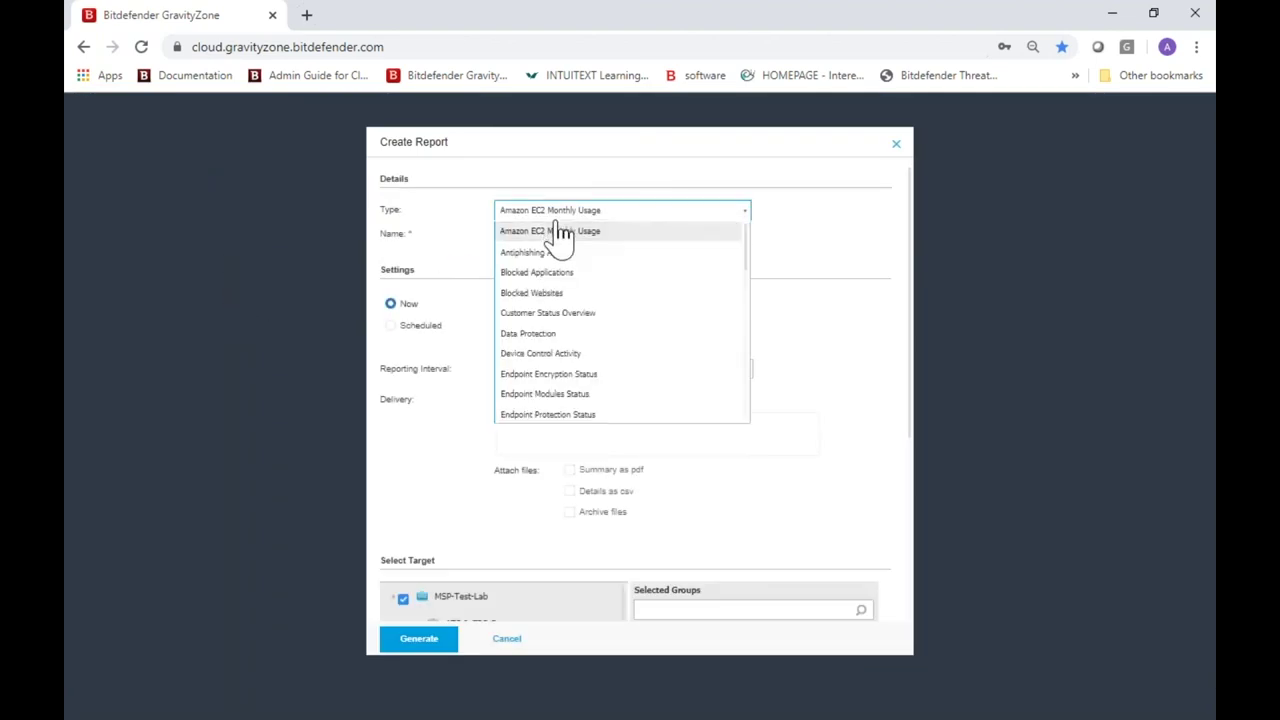
pyautogui.click(610, 392)
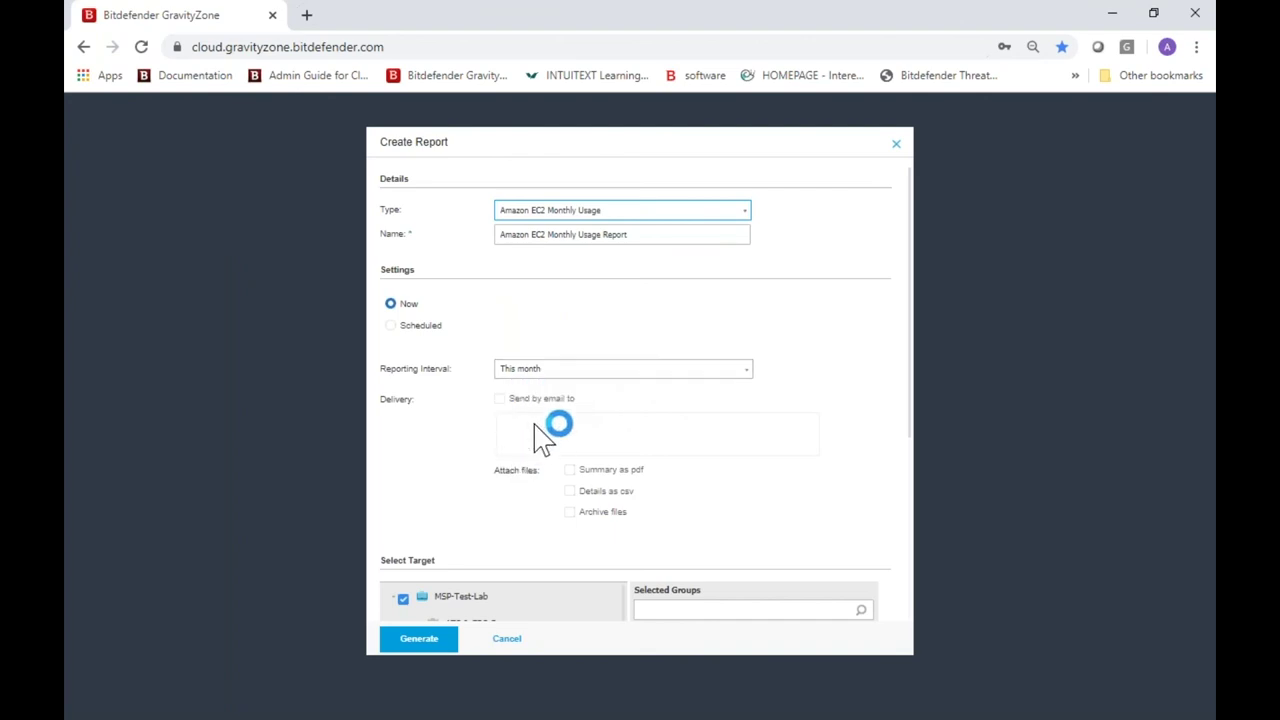
pyautogui.click(545, 215)
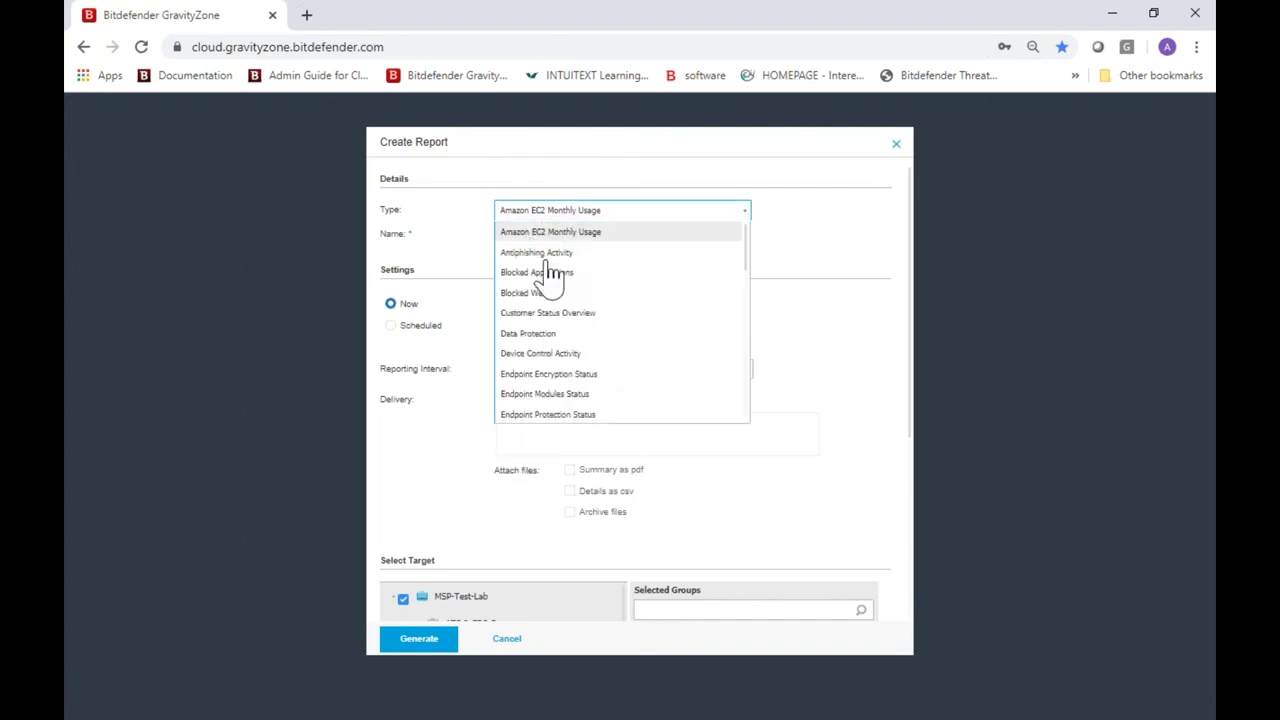
pyautogui.click(575, 380)
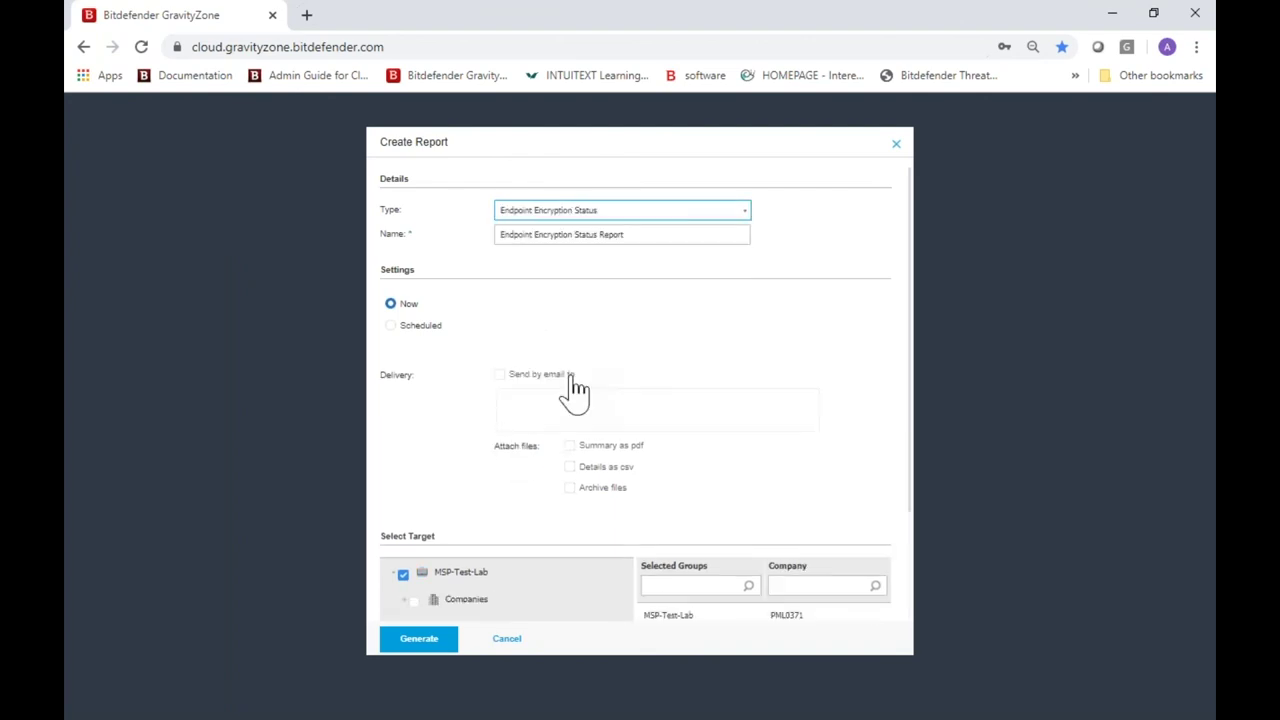
# Step: Select the last company under Companies as the report target and generate the Endpoint Encryption Status report
pyautogui.scroll(-2, 480, 460)
pyautogui.click(401, 516)
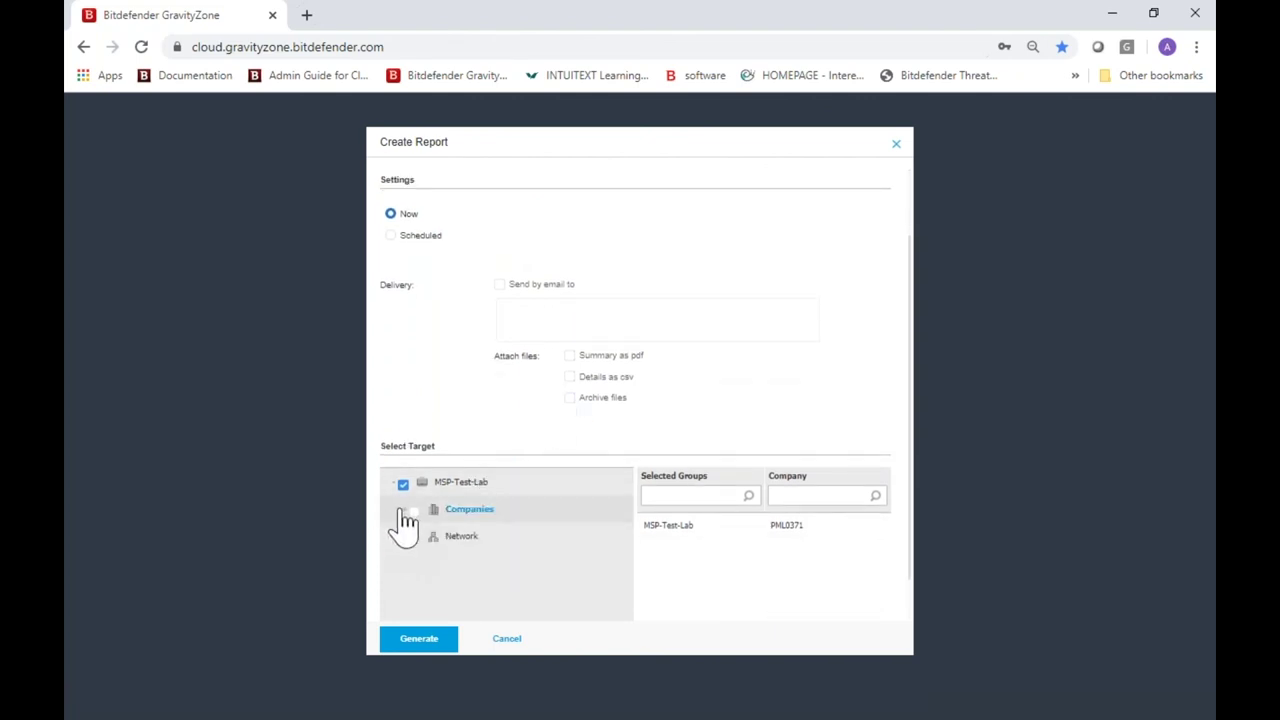
pyautogui.click(406, 512)
pyautogui.scroll(-5, 420, 545)
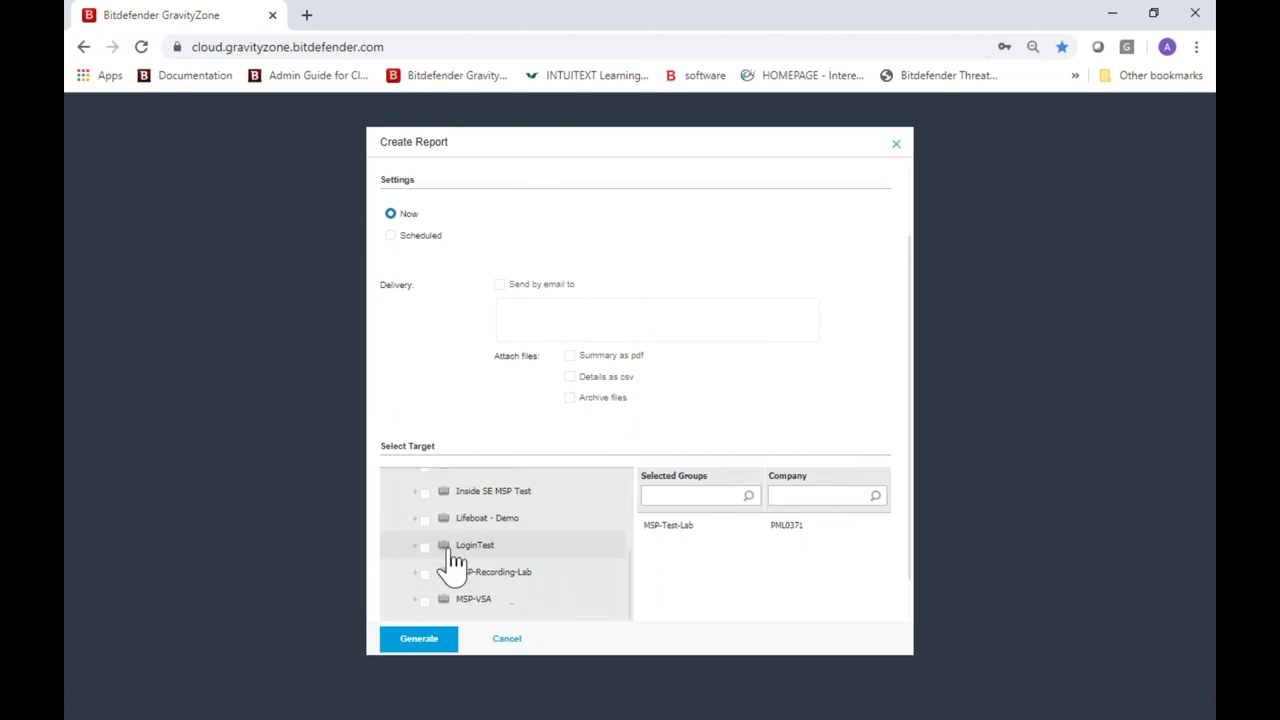
pyautogui.scroll(-5, 448, 592)
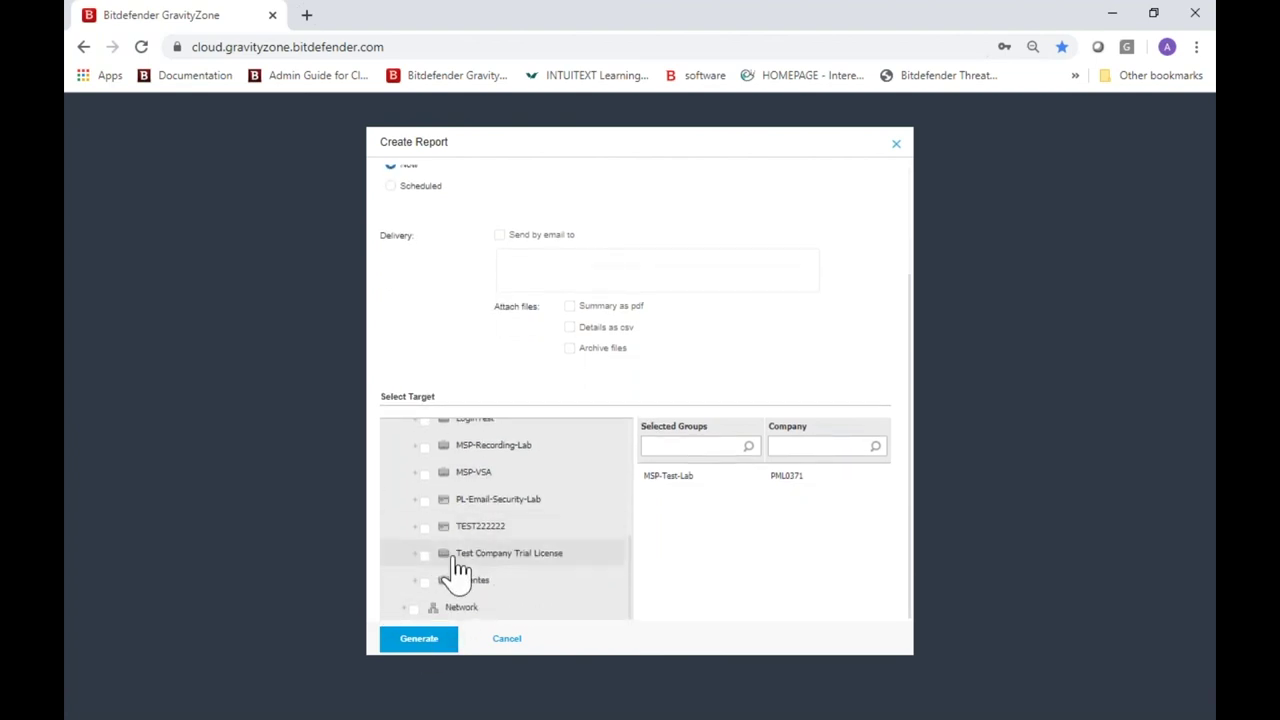
pyautogui.click(425, 582)
pyautogui.click(417, 650)
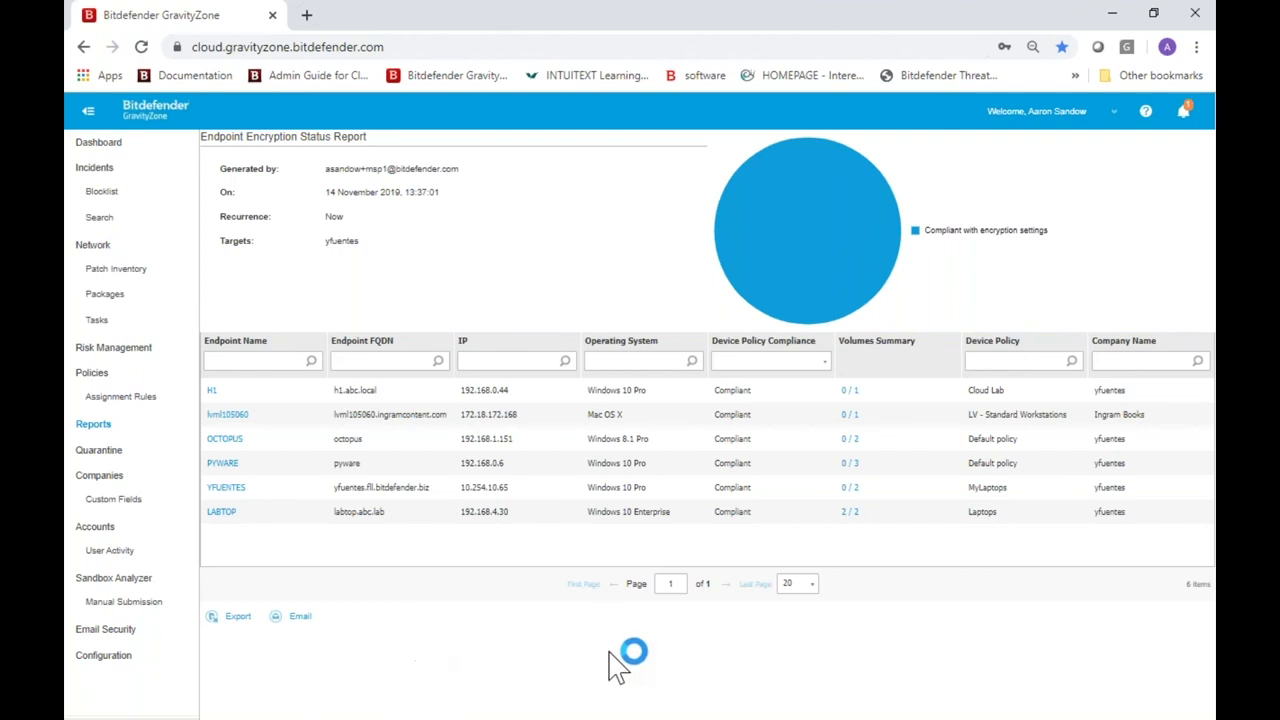
# Step: Examine the volumes of endpoint LABTOP, widening the Recovery Key Id column, and close the volume details
pyautogui.click(847, 516)
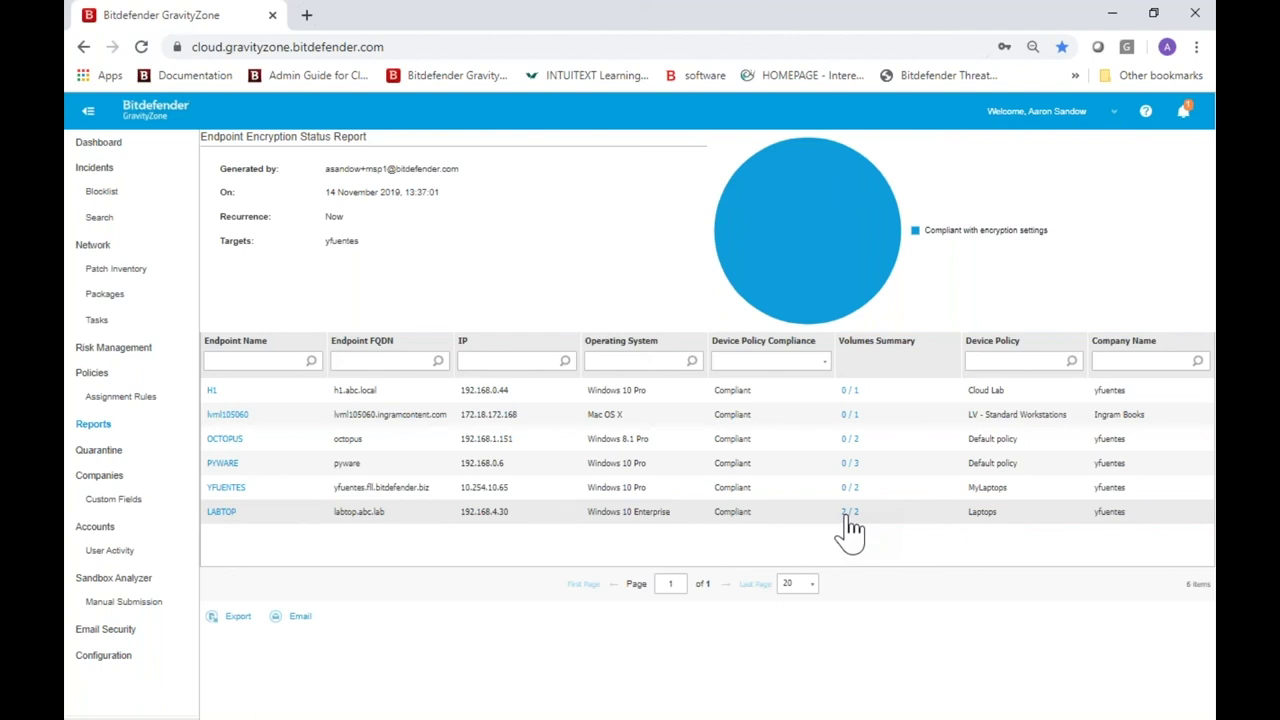
pyautogui.click(846, 514)
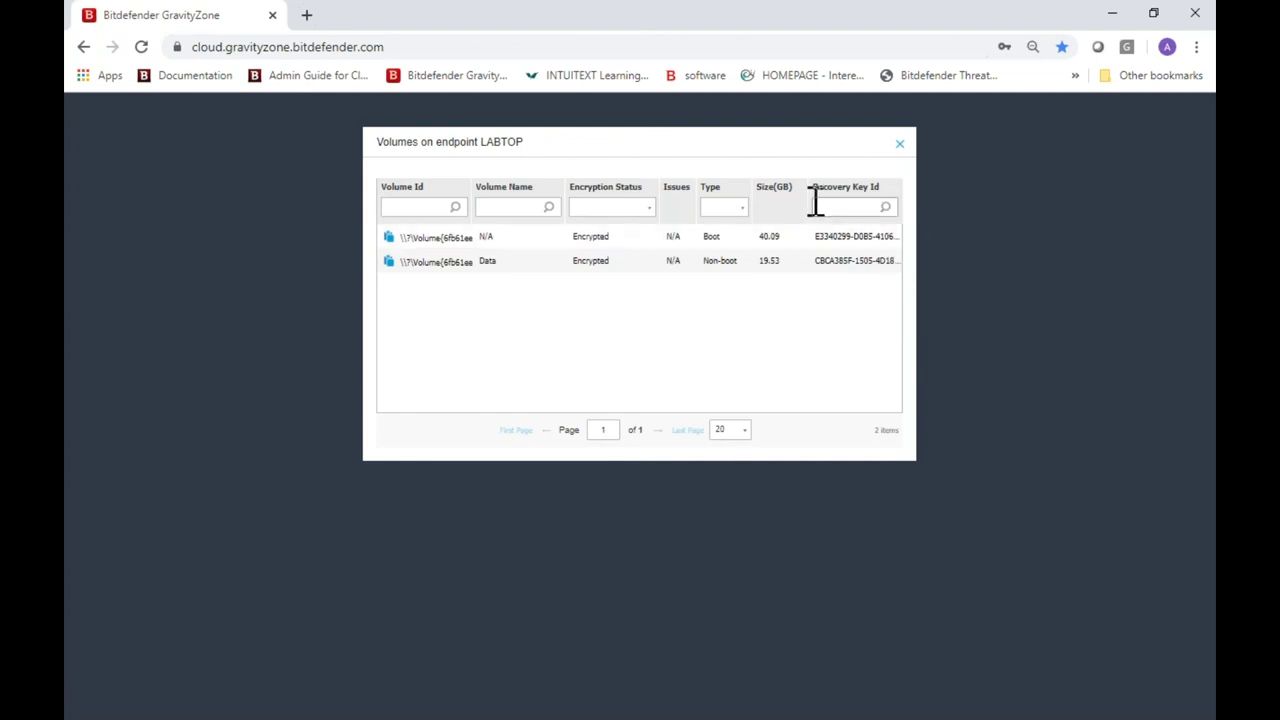
pyautogui.moveTo(805, 200); pyautogui.dragTo(779, 207)
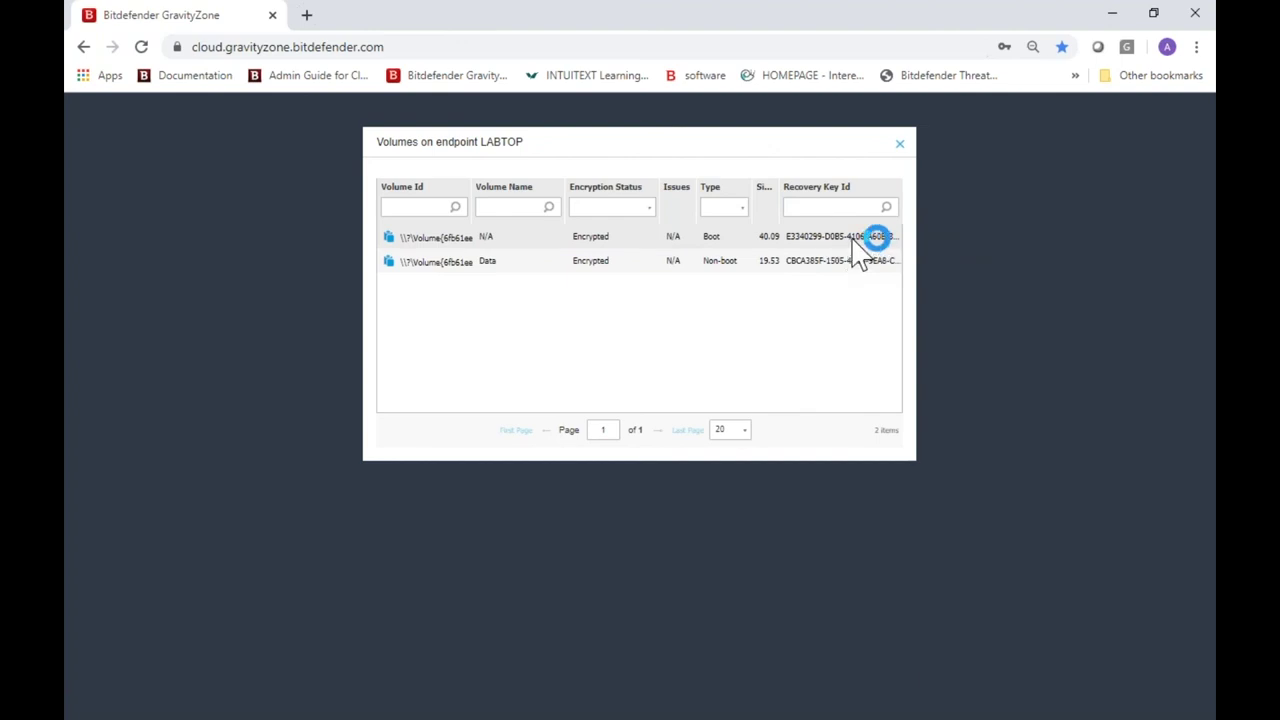
pyautogui.click(900, 150)
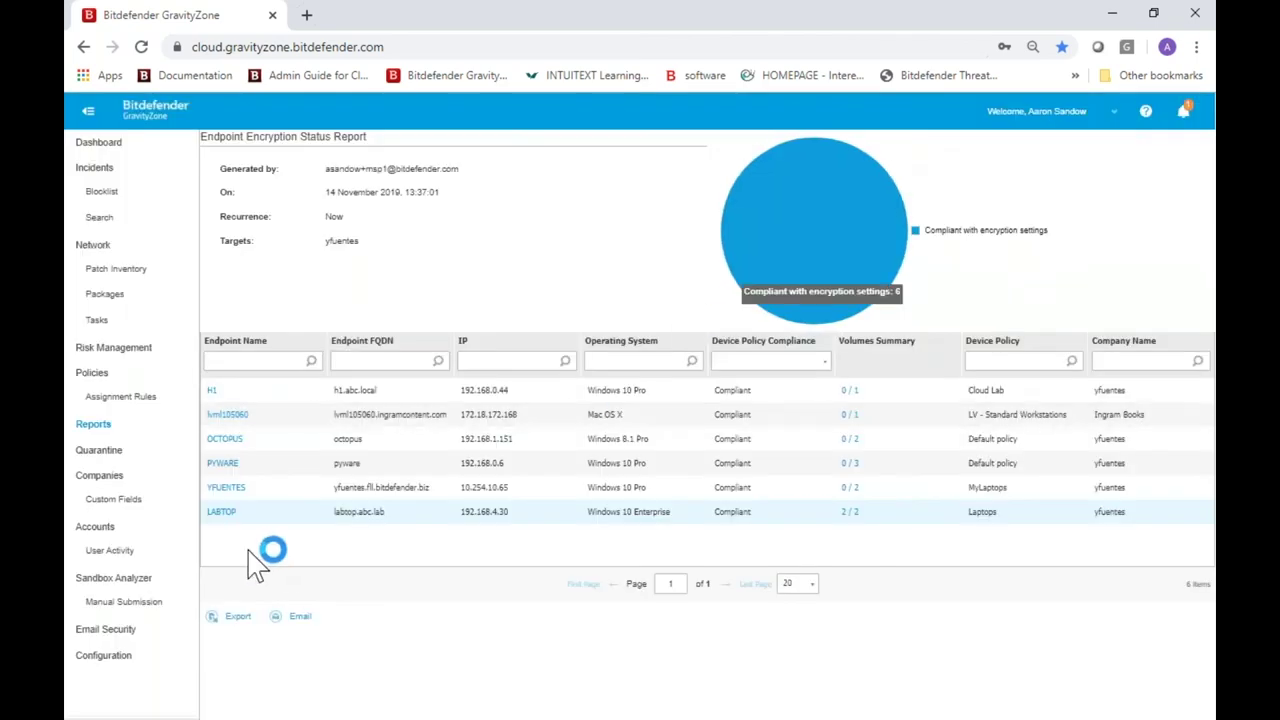
# Step: Find endpoint LABTOP by name in the network inventory, with the filter depth set to all items recursively
pyautogui.moveTo(238, 518); pyautogui.dragTo(208, 518)
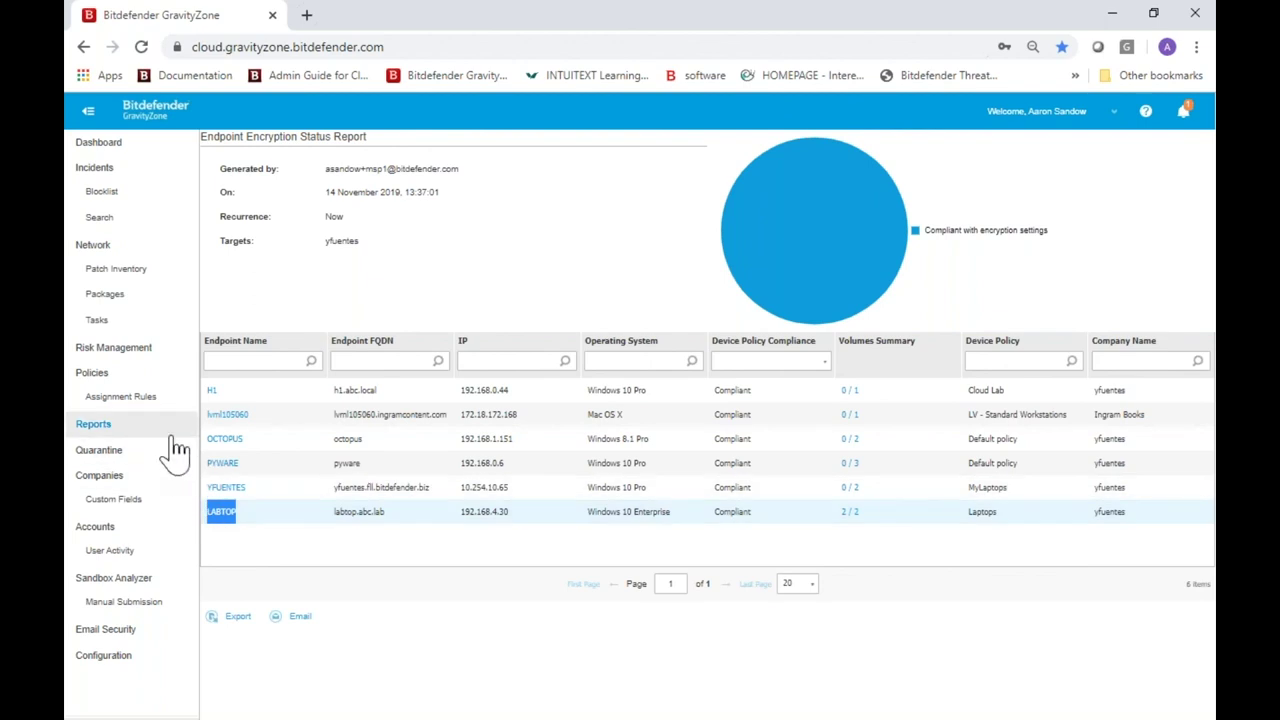
pyautogui.click(104, 254)
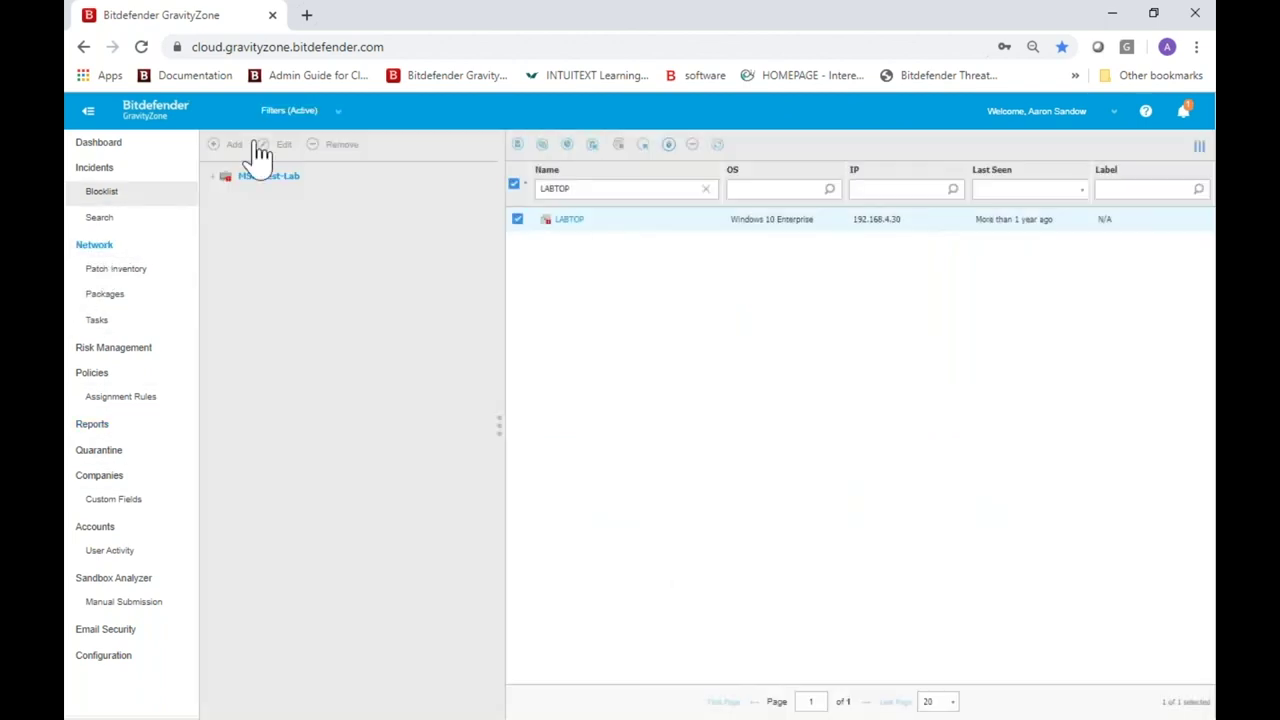
pyautogui.doubleClick(560, 191)
pyautogui.click(330, 114)
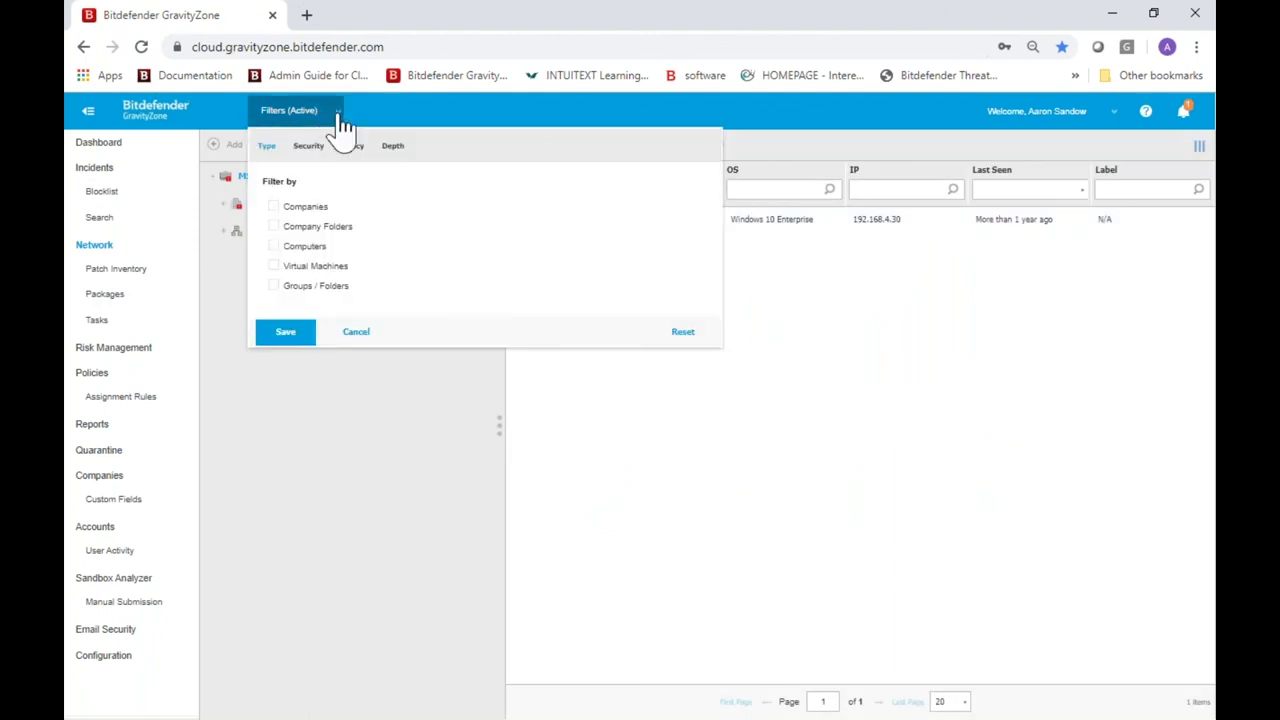
pyautogui.click(390, 150)
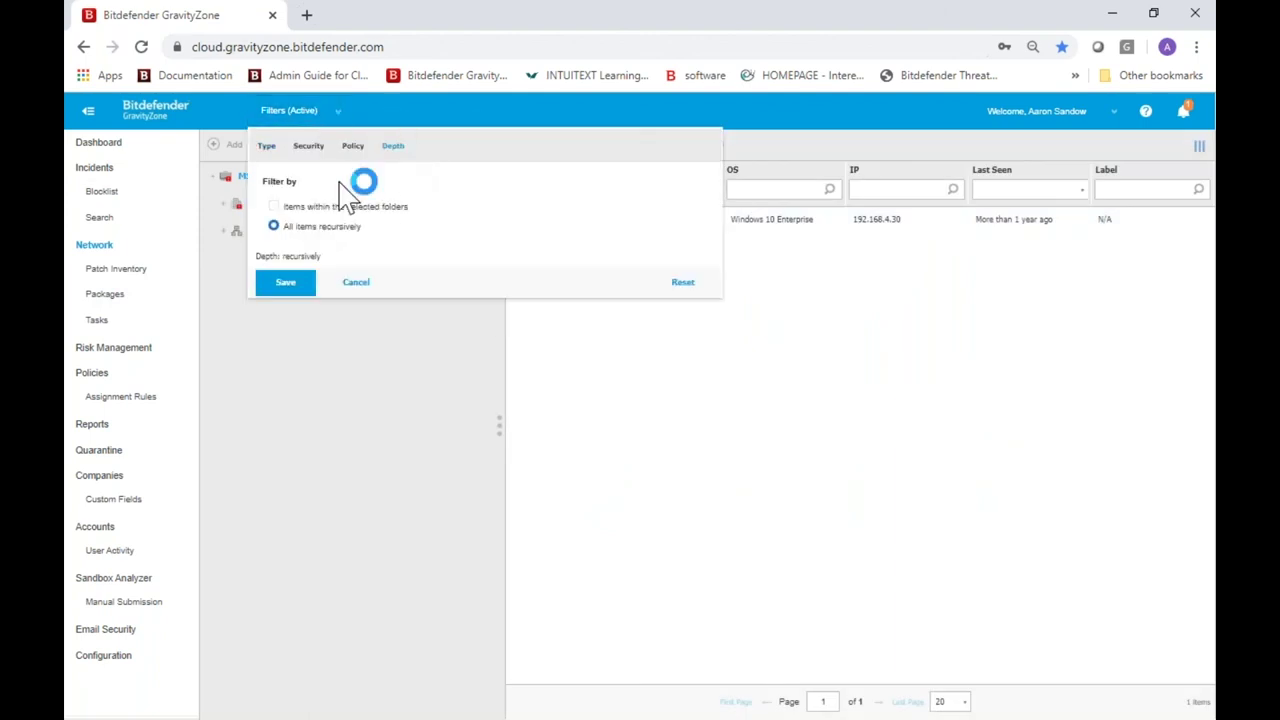
pyautogui.click(296, 288)
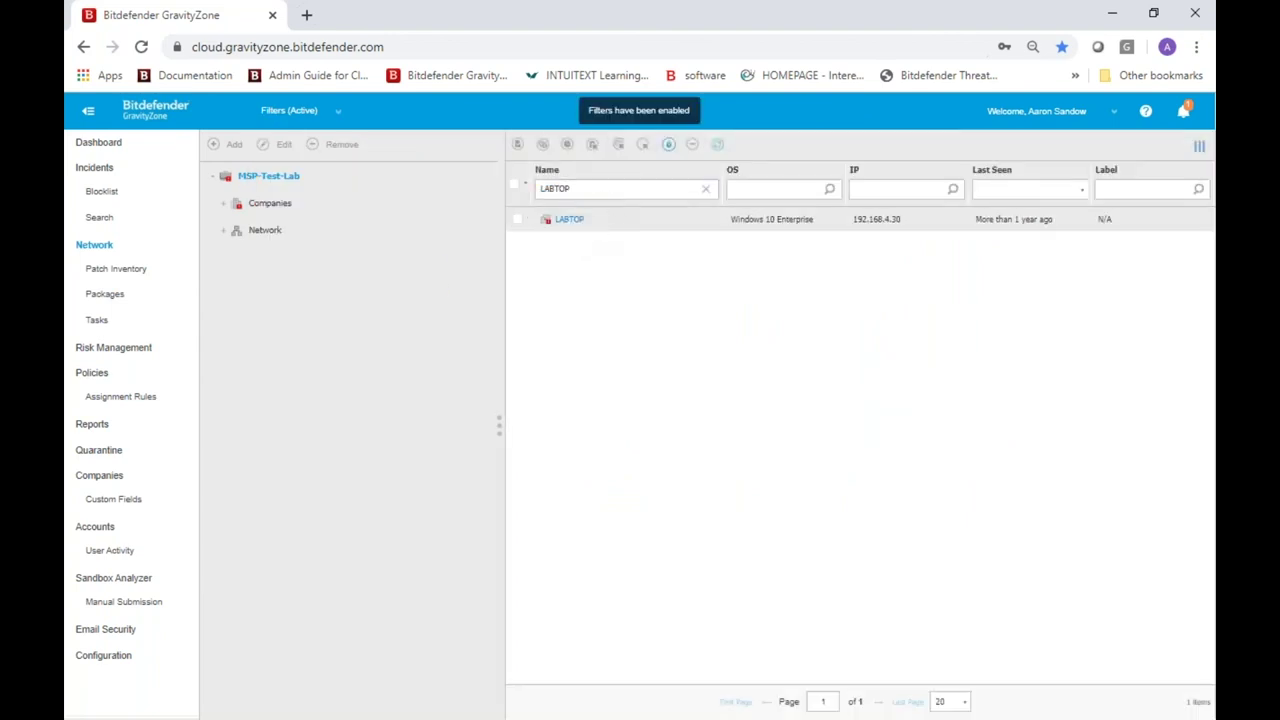
# Step: Open the Recovery manager for endpoint LABTOP, view its recovery key ID and password fields, and close it without revealing a key
pyautogui.click(569, 219)
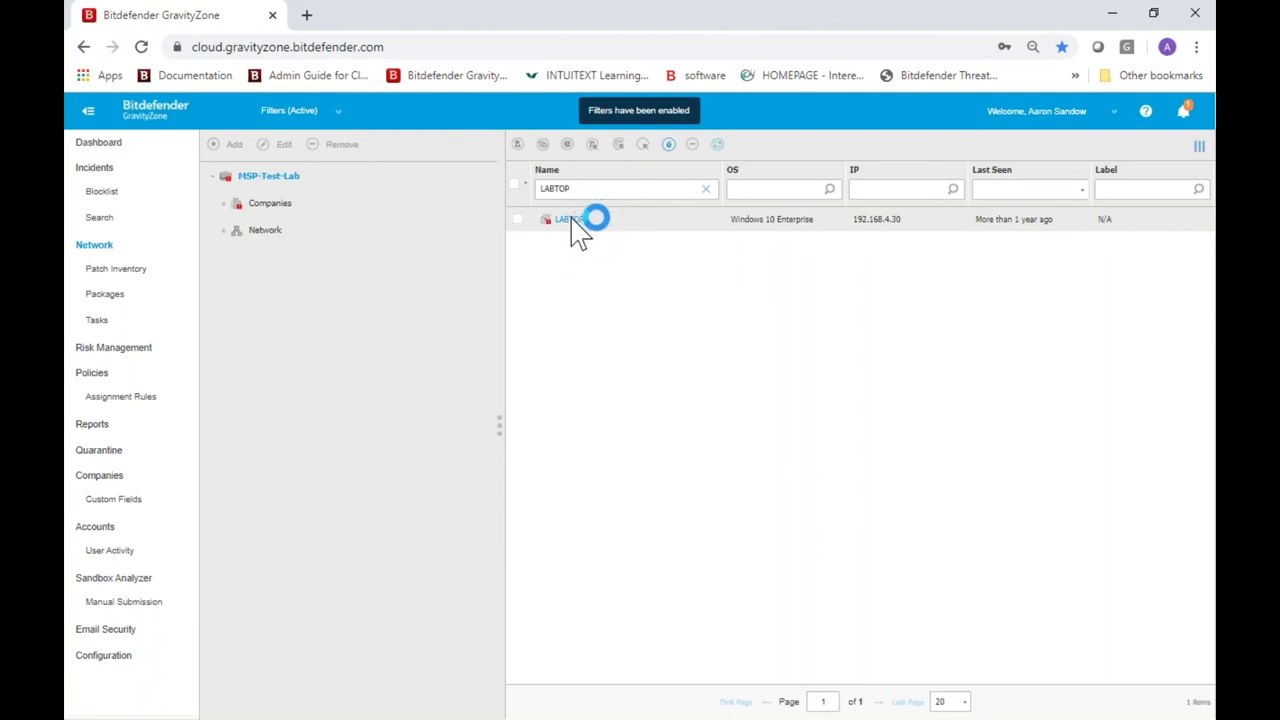
pyautogui.rightClick(574, 227)
pyautogui.moveTo(586, 242)
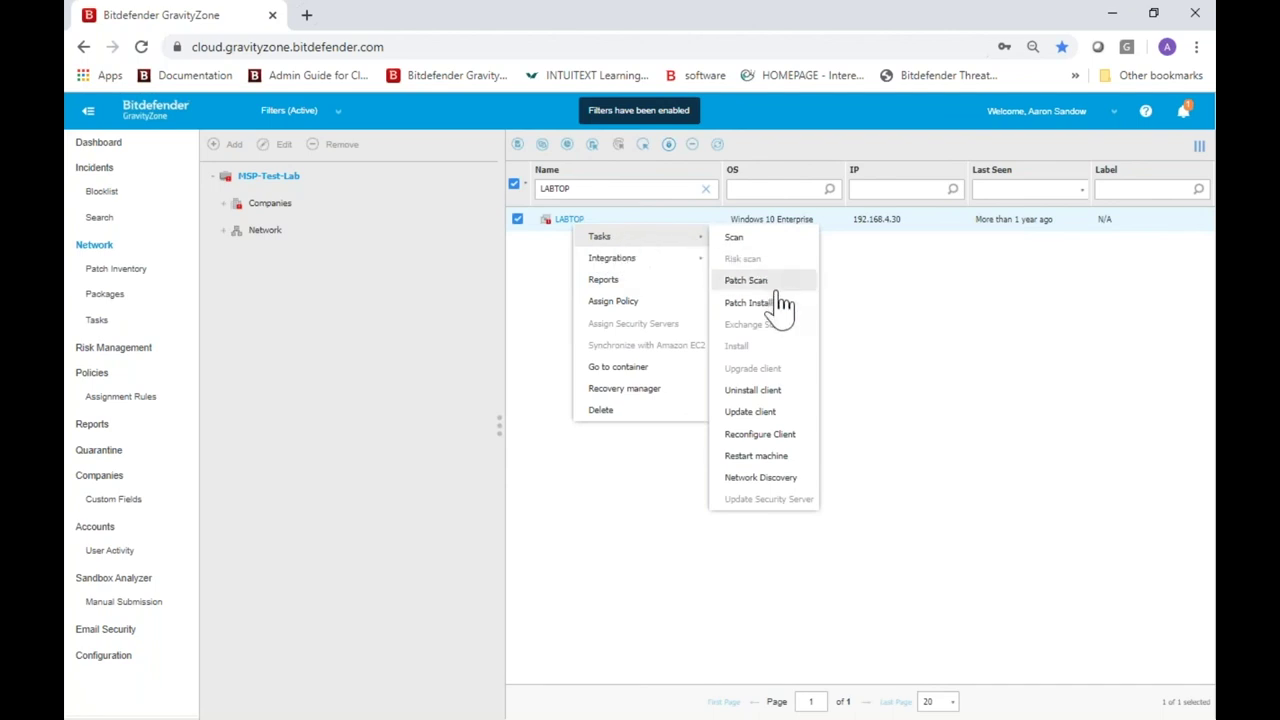
pyautogui.click(640, 392)
pyautogui.click(590, 203)
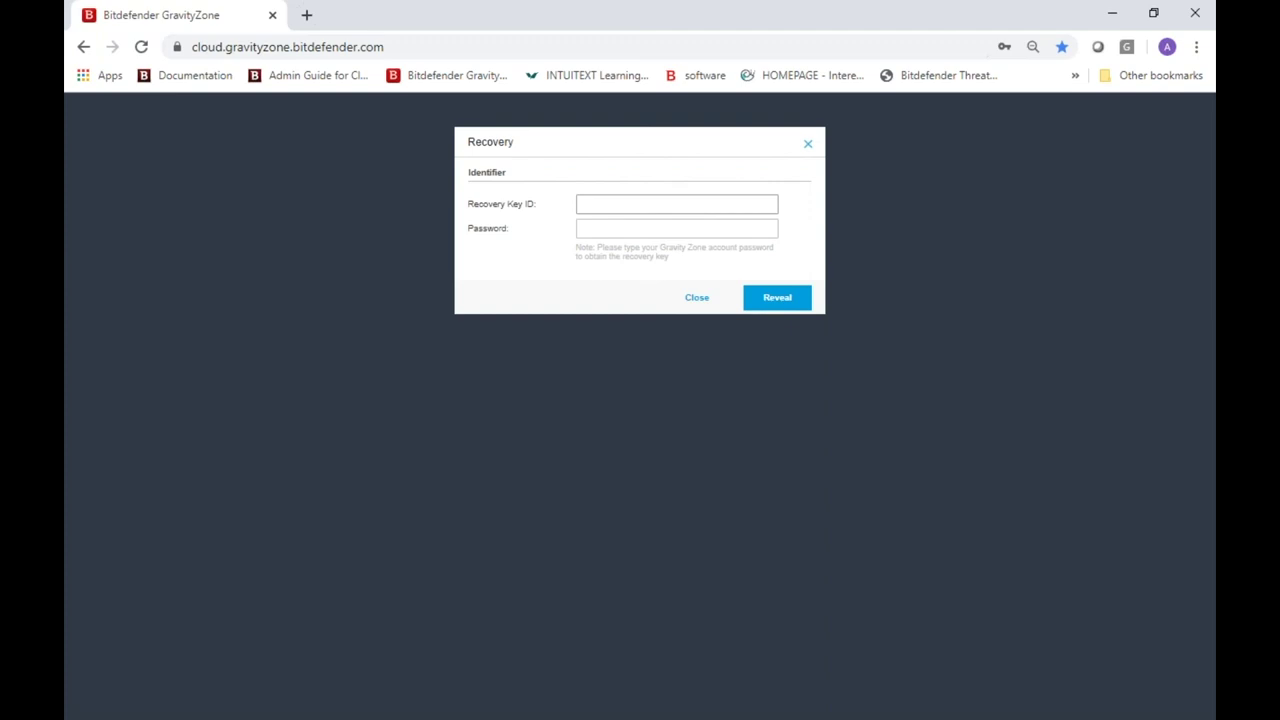
pyautogui.click(700, 300)
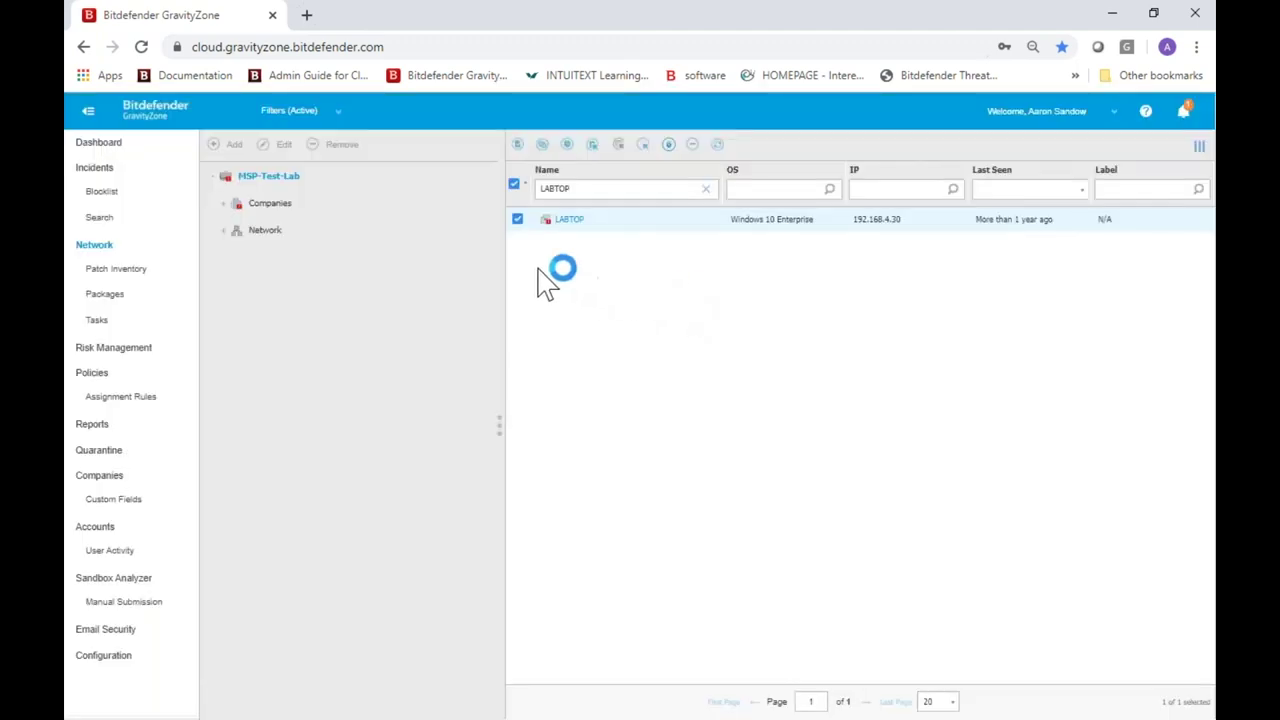
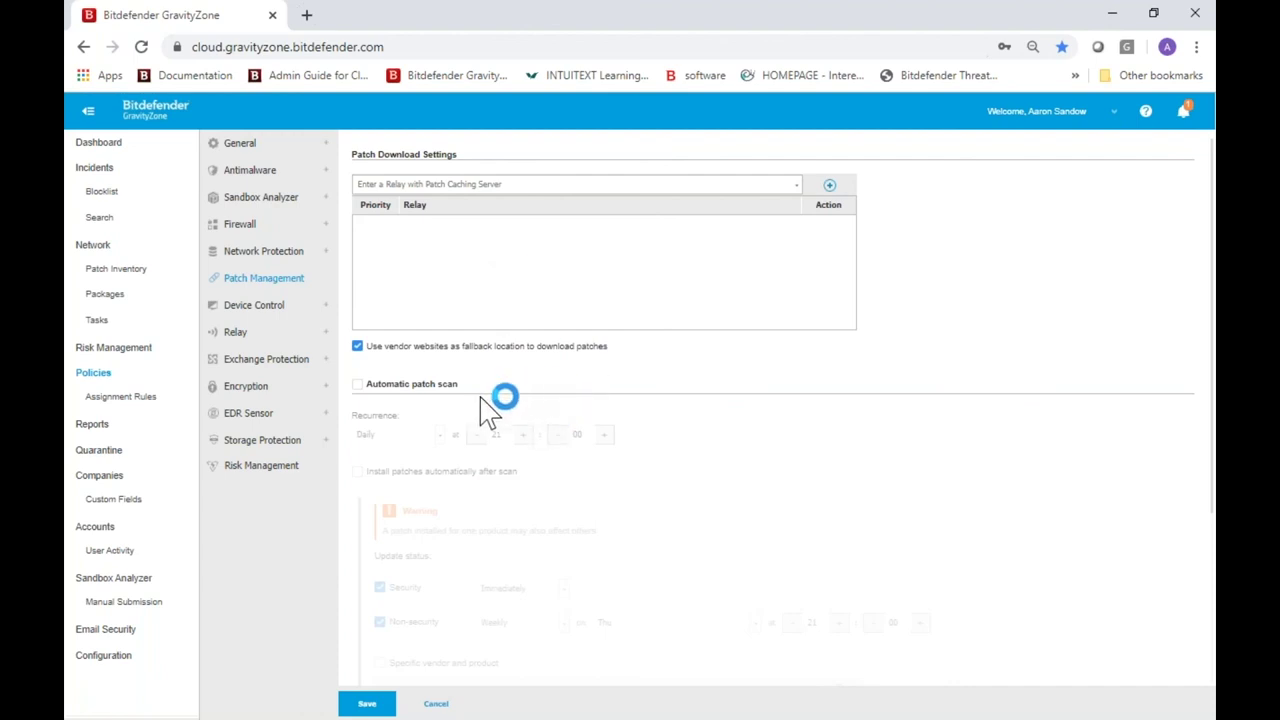
# Step: Enable the automatic patch scan in the policy's Patch Management settings and have patches installed automatically after the scan
pyautogui.click(432, 388)
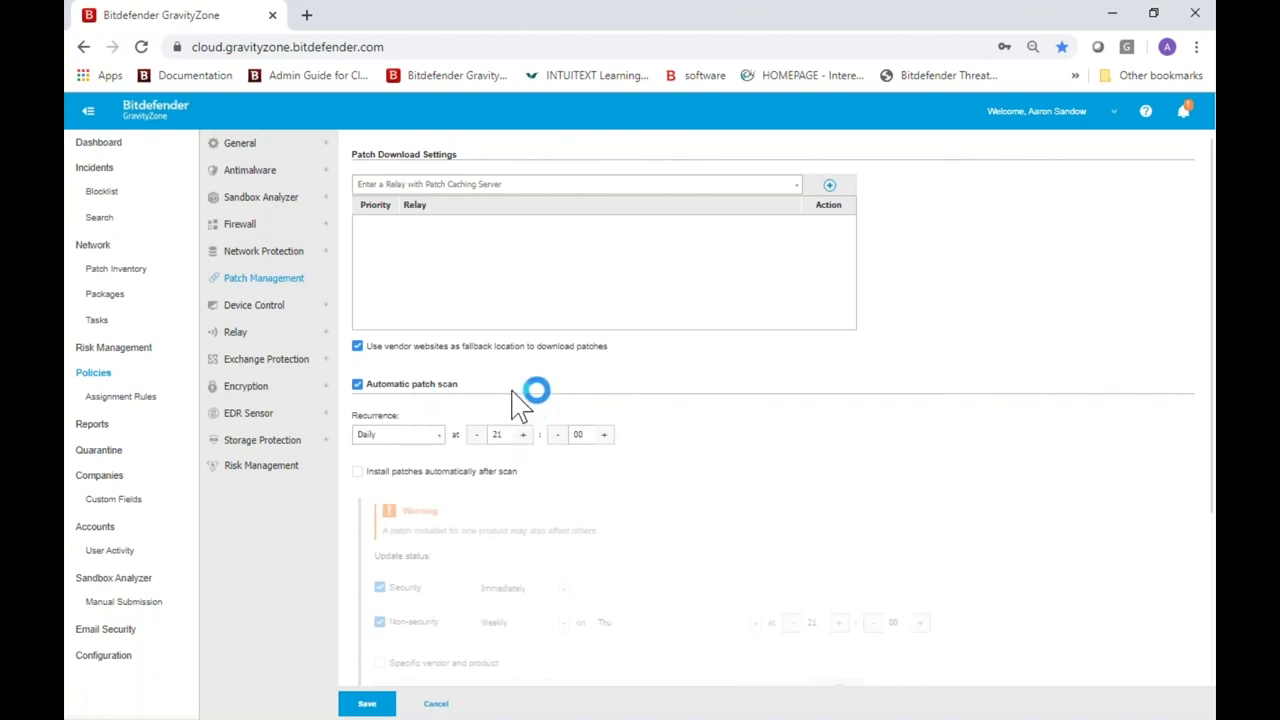
pyautogui.scroll(-2, 515, 450)
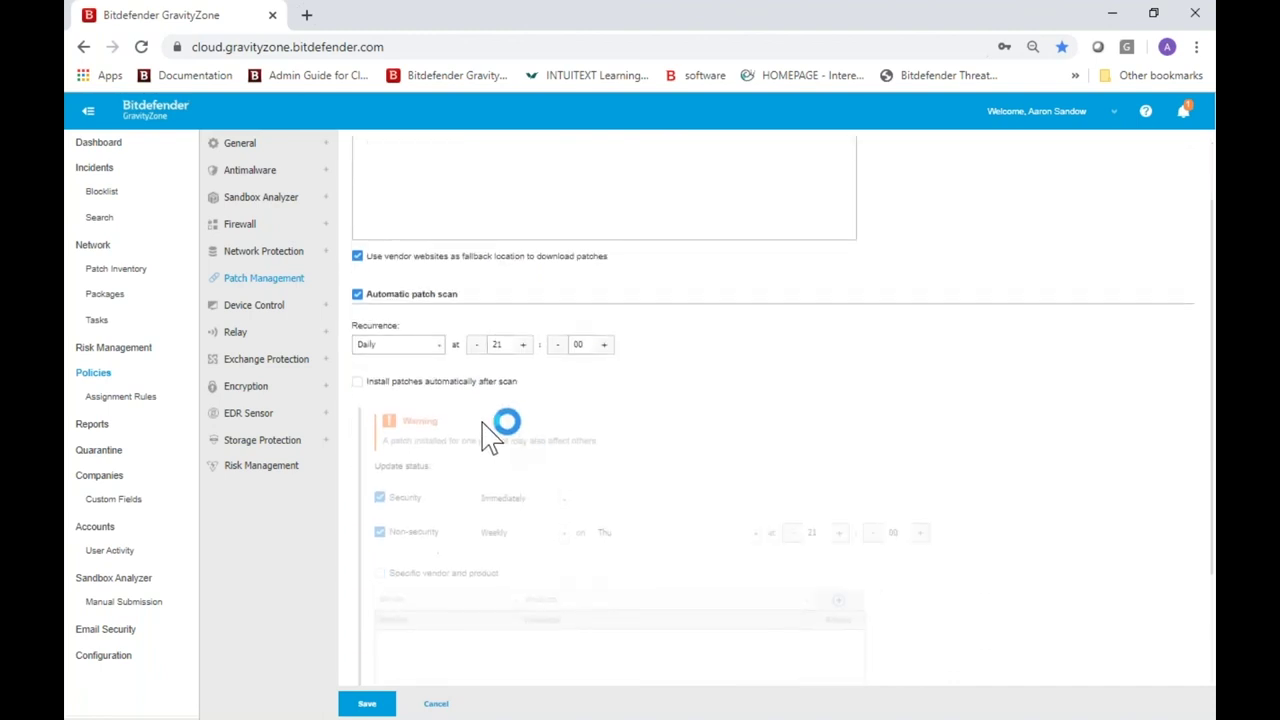
pyautogui.click(437, 293)
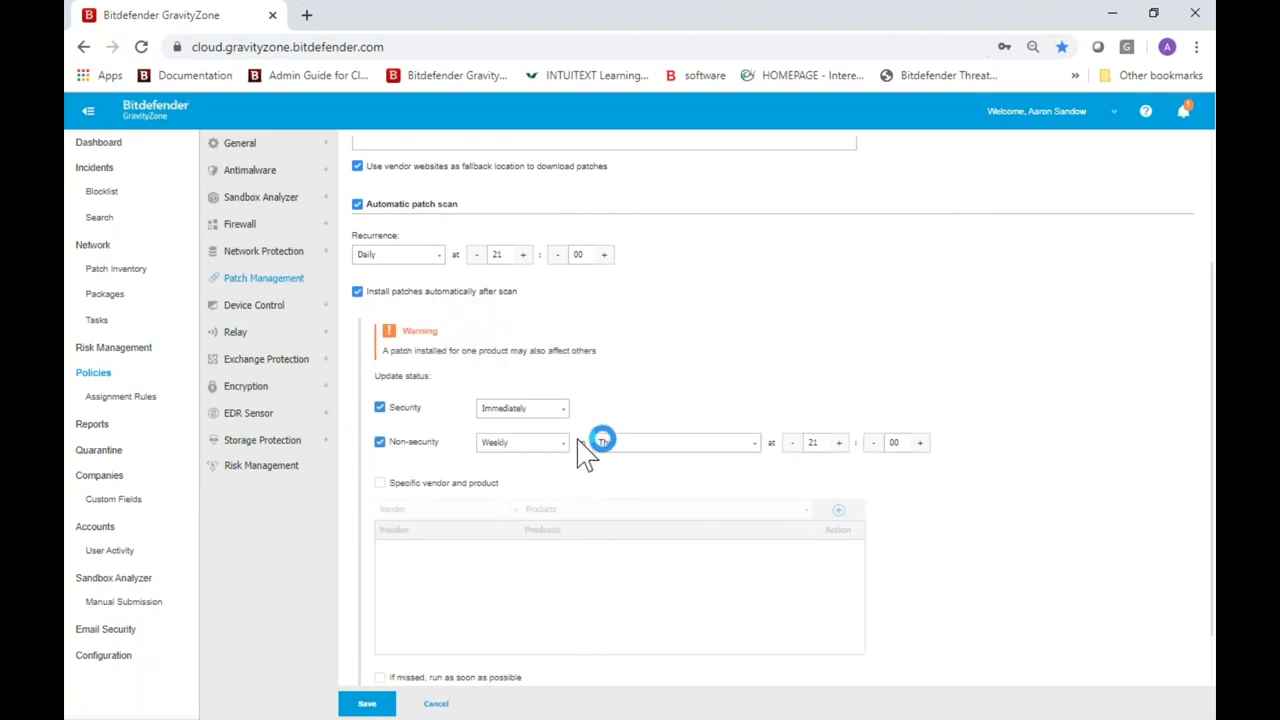
# Step: Limit the automatic patch installation to a specific vendor and product by adding Adobe with all products to the list
pyautogui.scroll(-1, 586, 450)
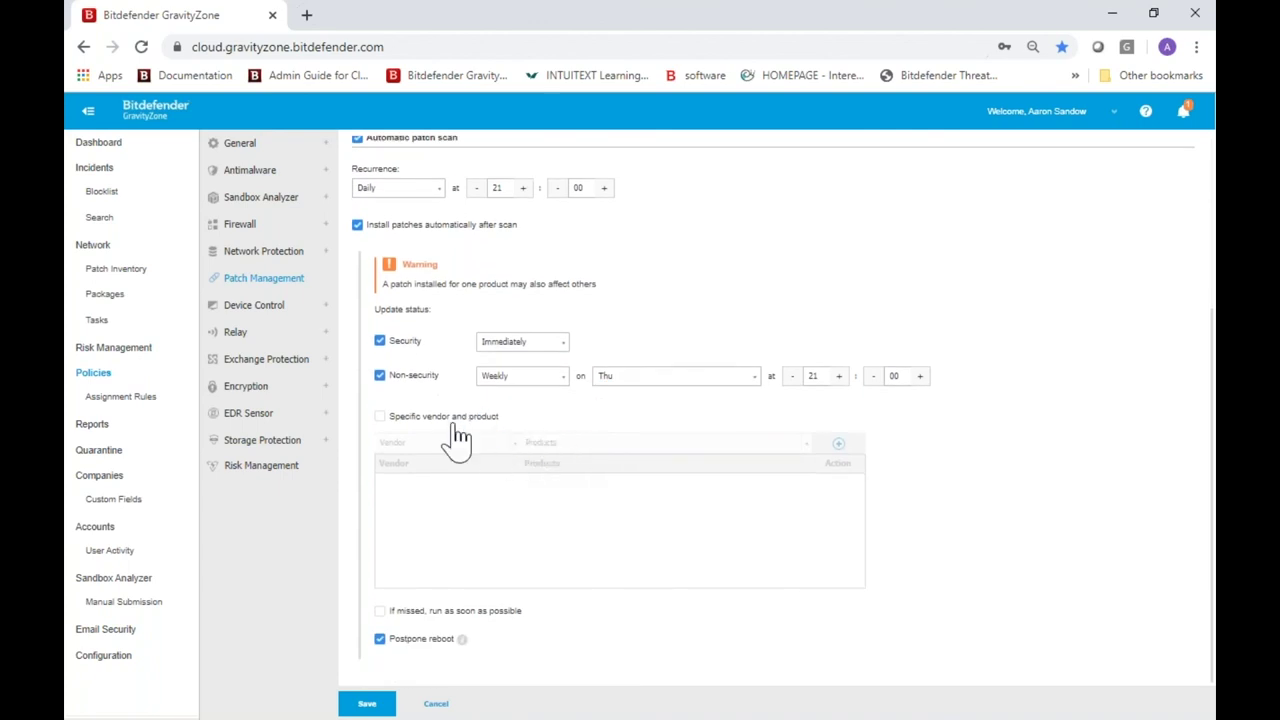
pyautogui.click(455, 418)
pyautogui.click(457, 484)
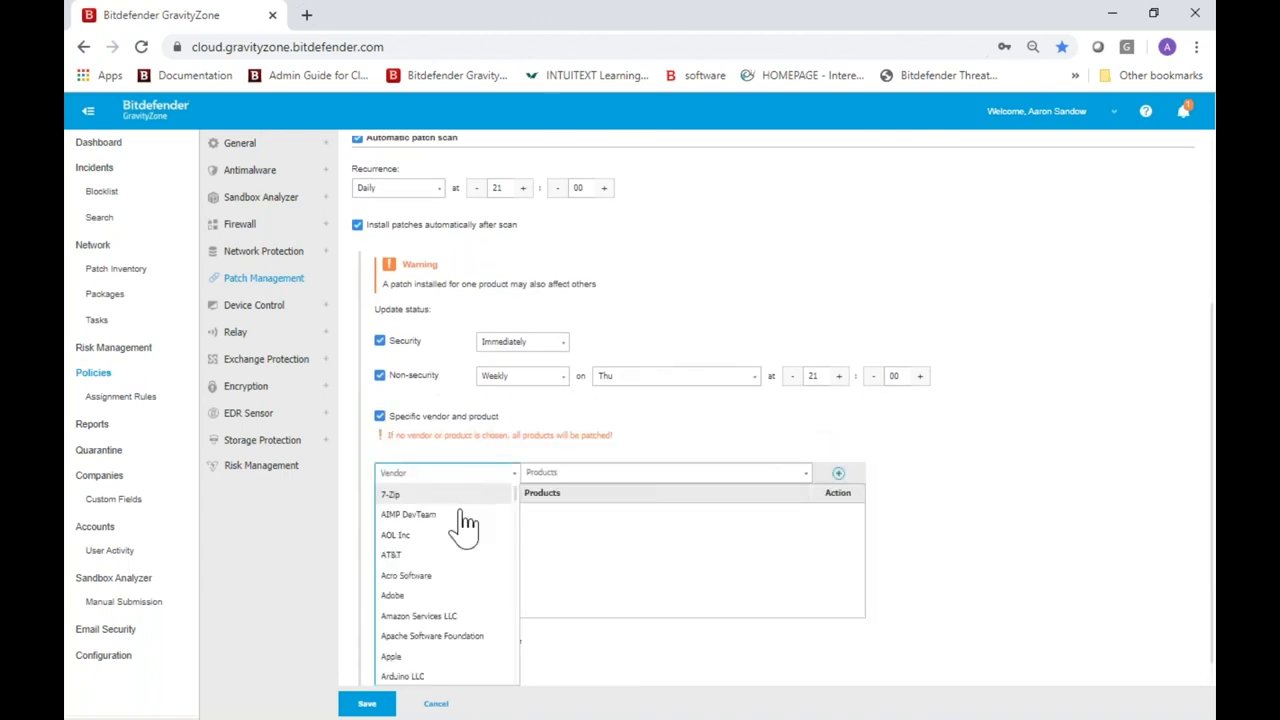
pyautogui.scroll(-1, 586, 600)
pyautogui.click(457, 446)
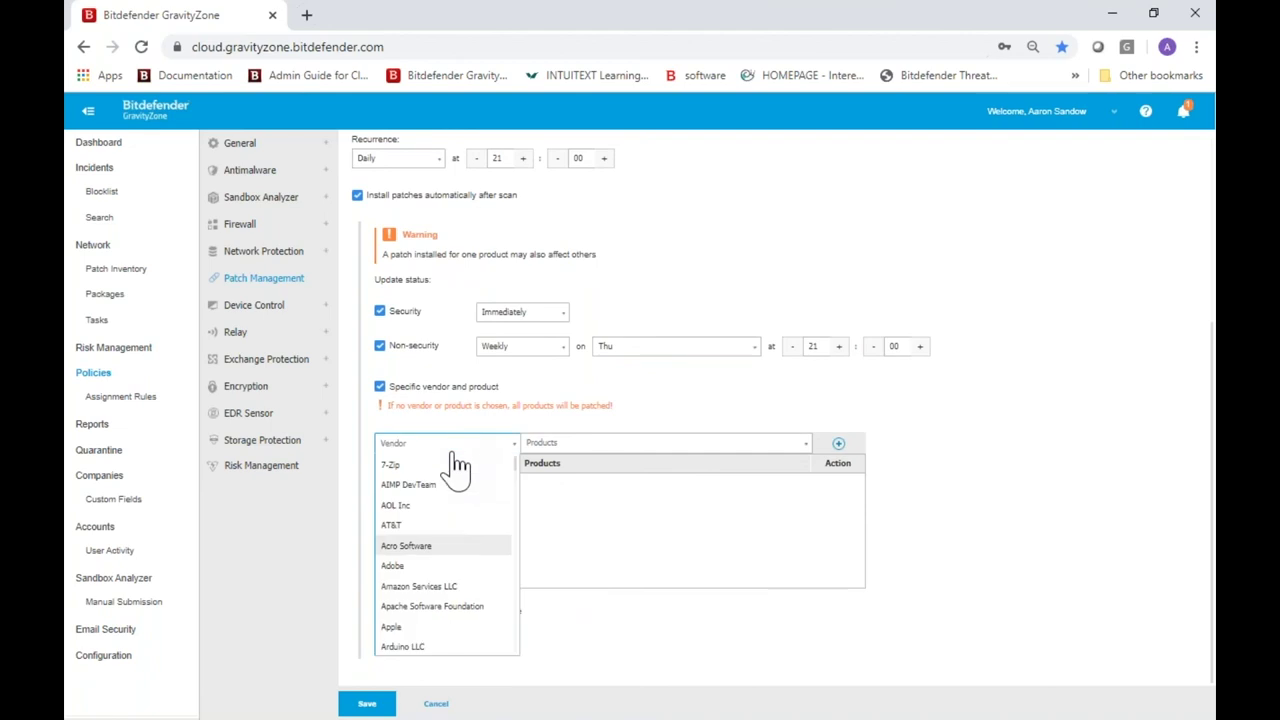
pyautogui.click(447, 568)
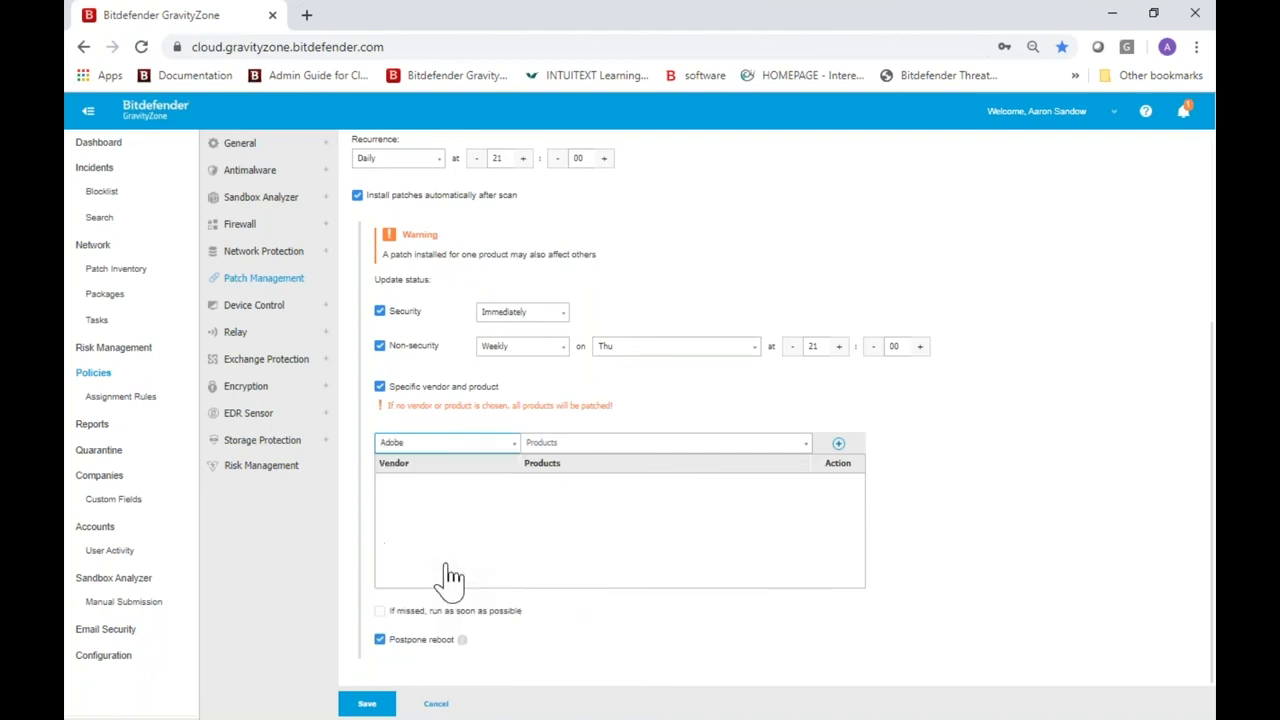
pyautogui.click(566, 448)
pyautogui.click(573, 486)
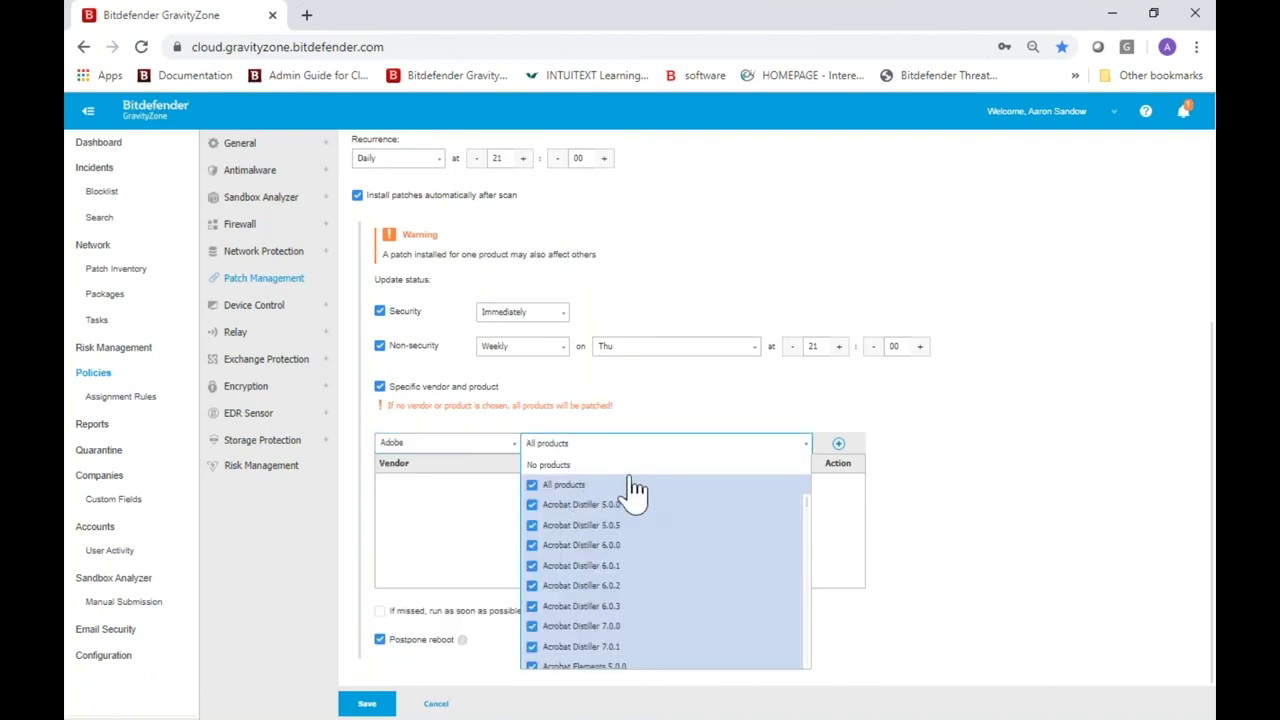
pyautogui.click(843, 448)
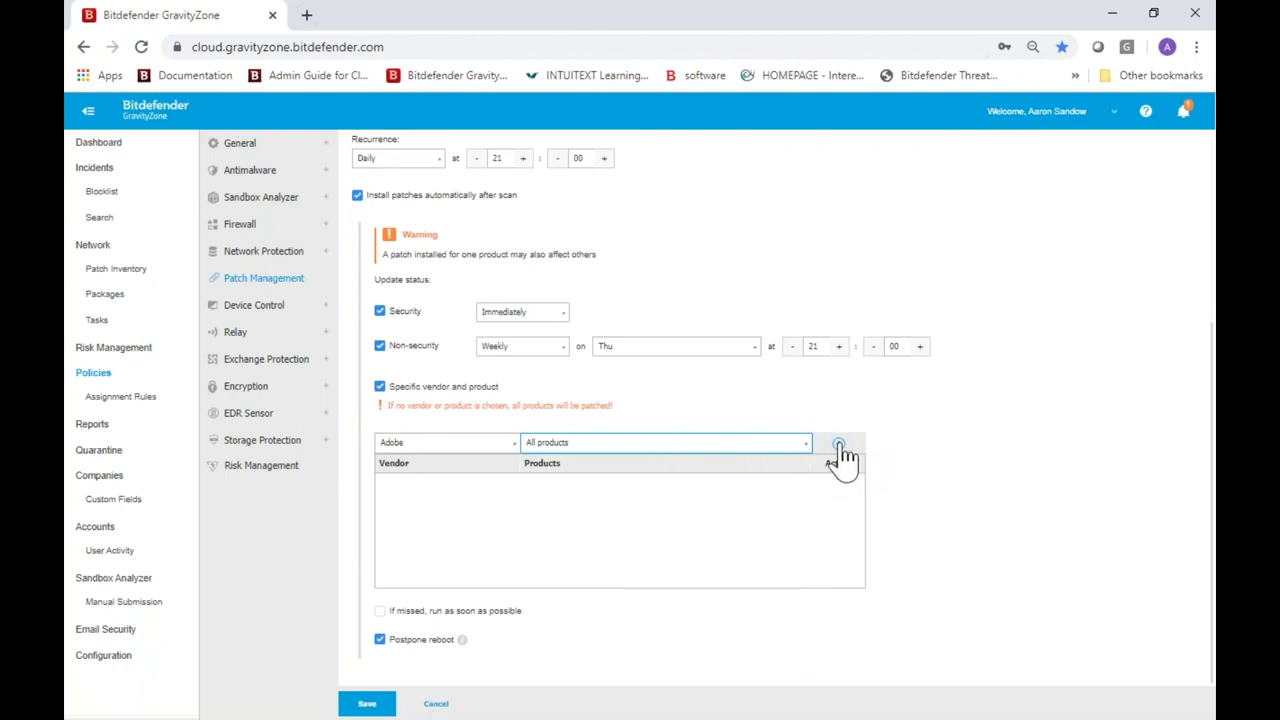
pyautogui.click(838, 450)
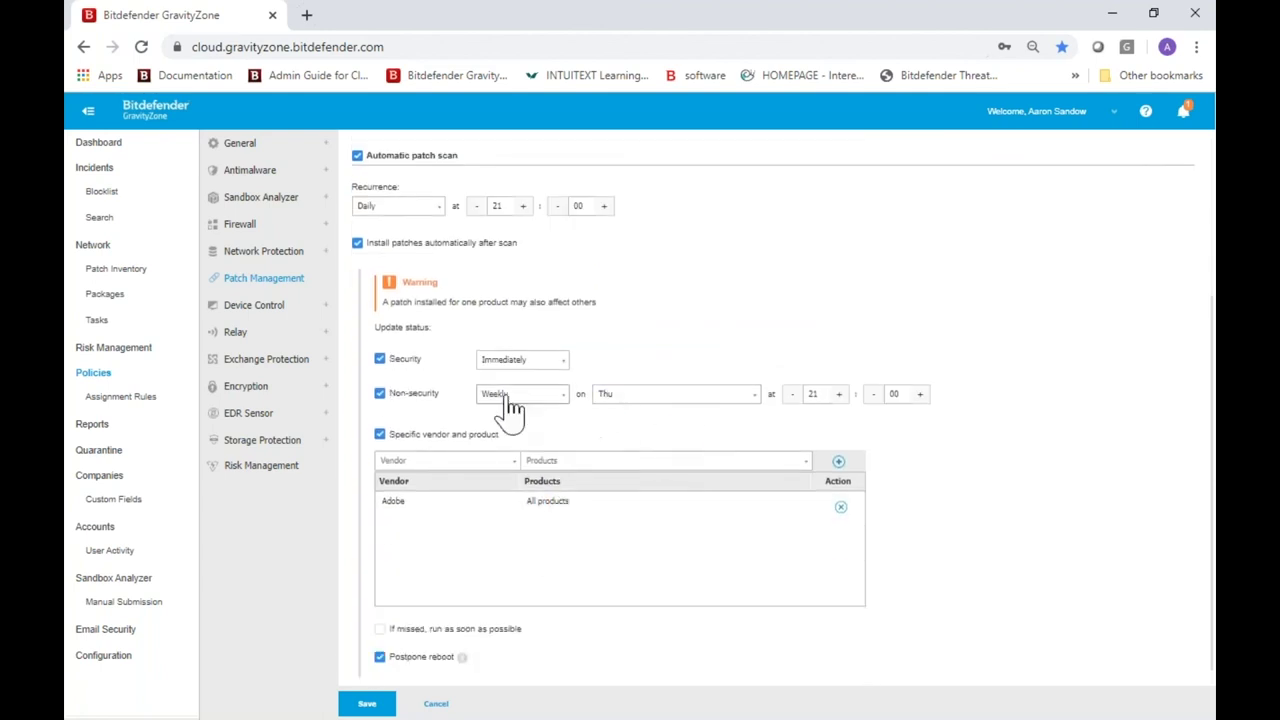
# Step: Set the hour of the daily automatic patch scan to 21
pyautogui.scroll(-1, 530, 545)
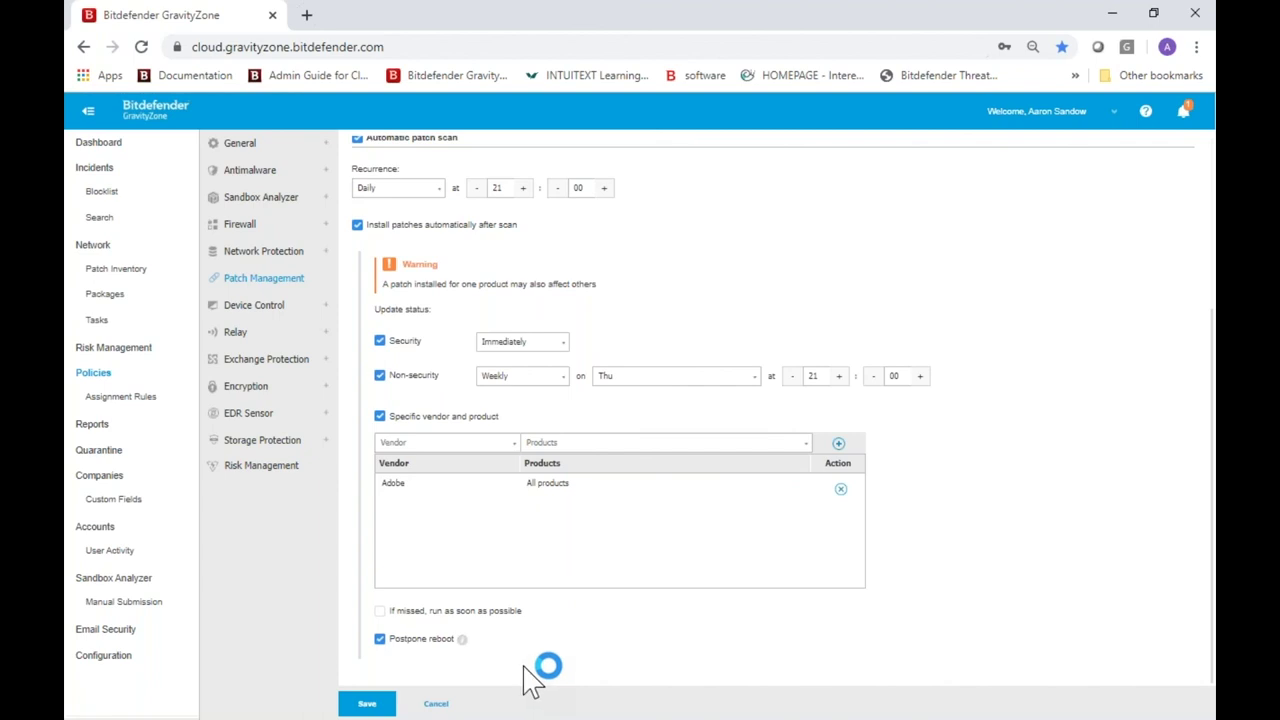
pyautogui.scroll(2, 457, 470)
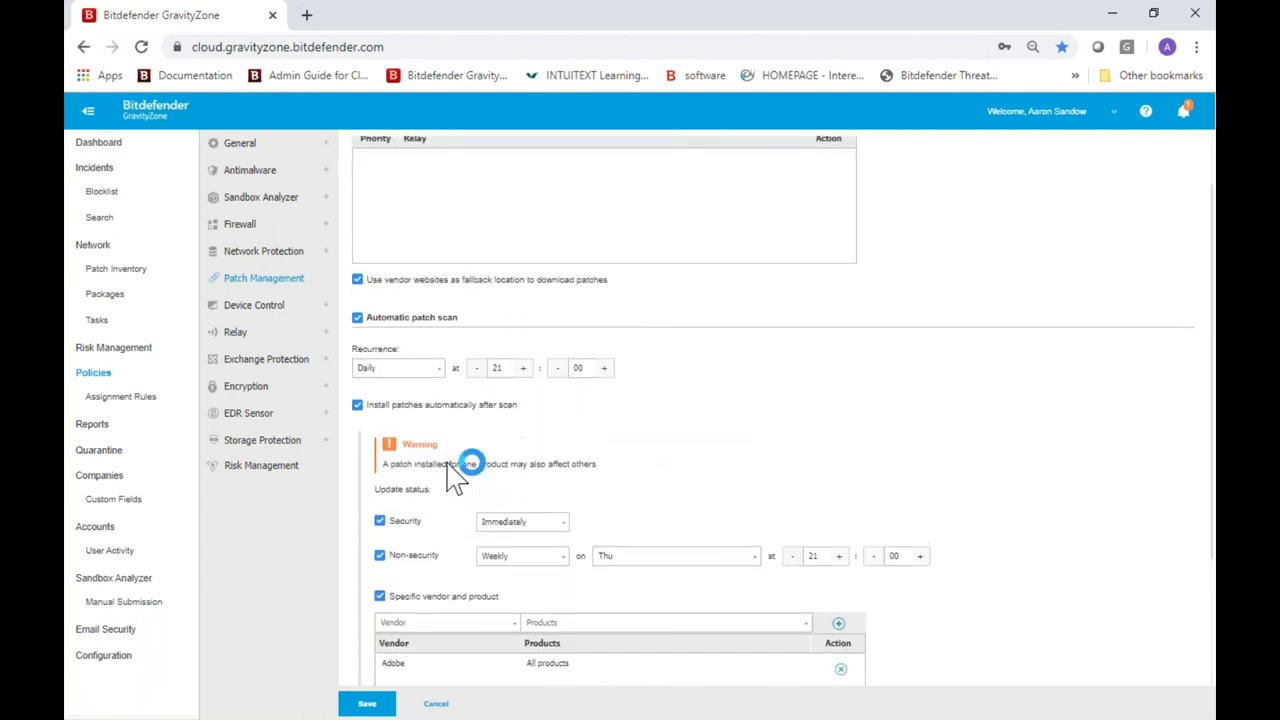
pyautogui.click(492, 369)
pyautogui.write('21')
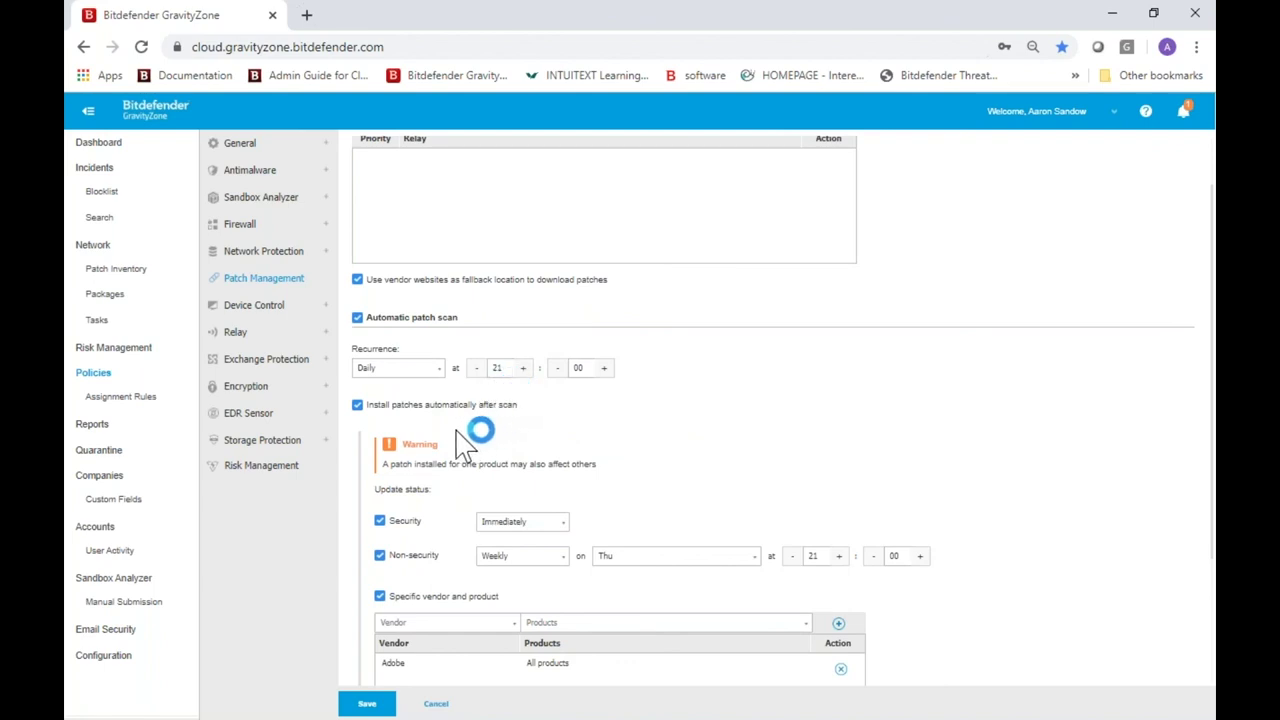
# Step: Open the Patch Inventory and review the listed patches together with the Company filter
pyautogui.scroll(1, 410, 440)
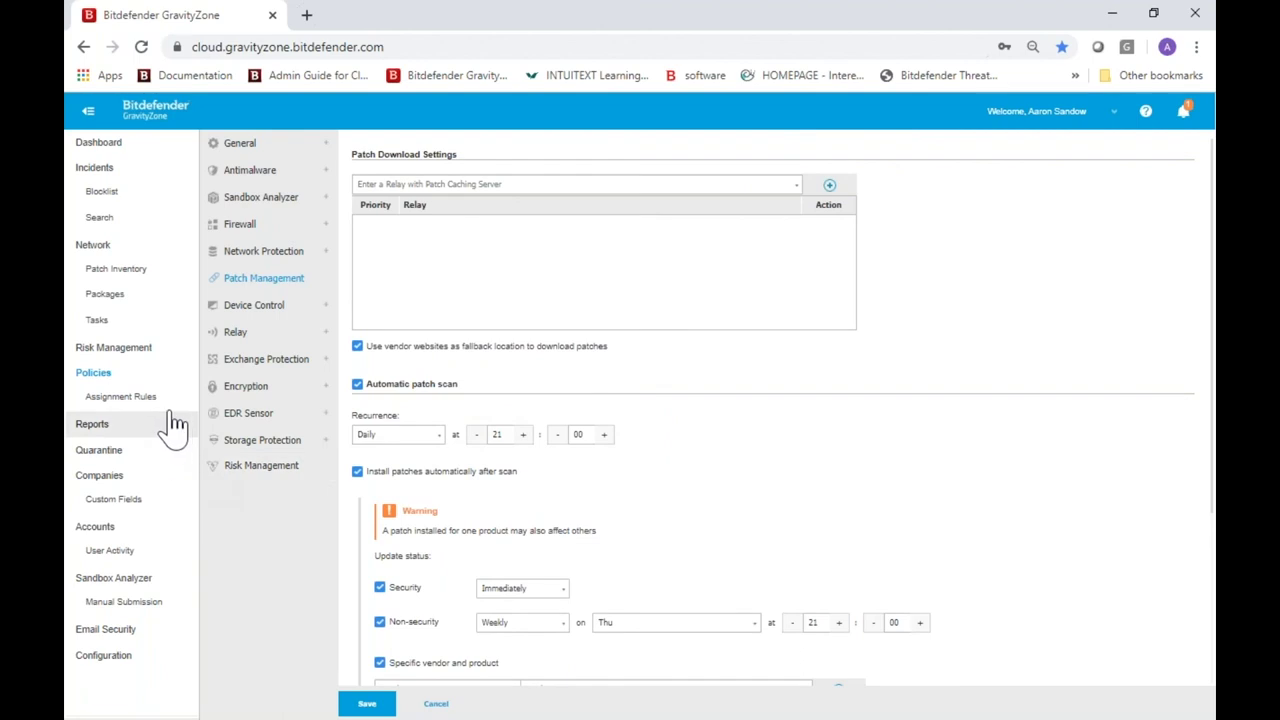
pyautogui.click(115, 270)
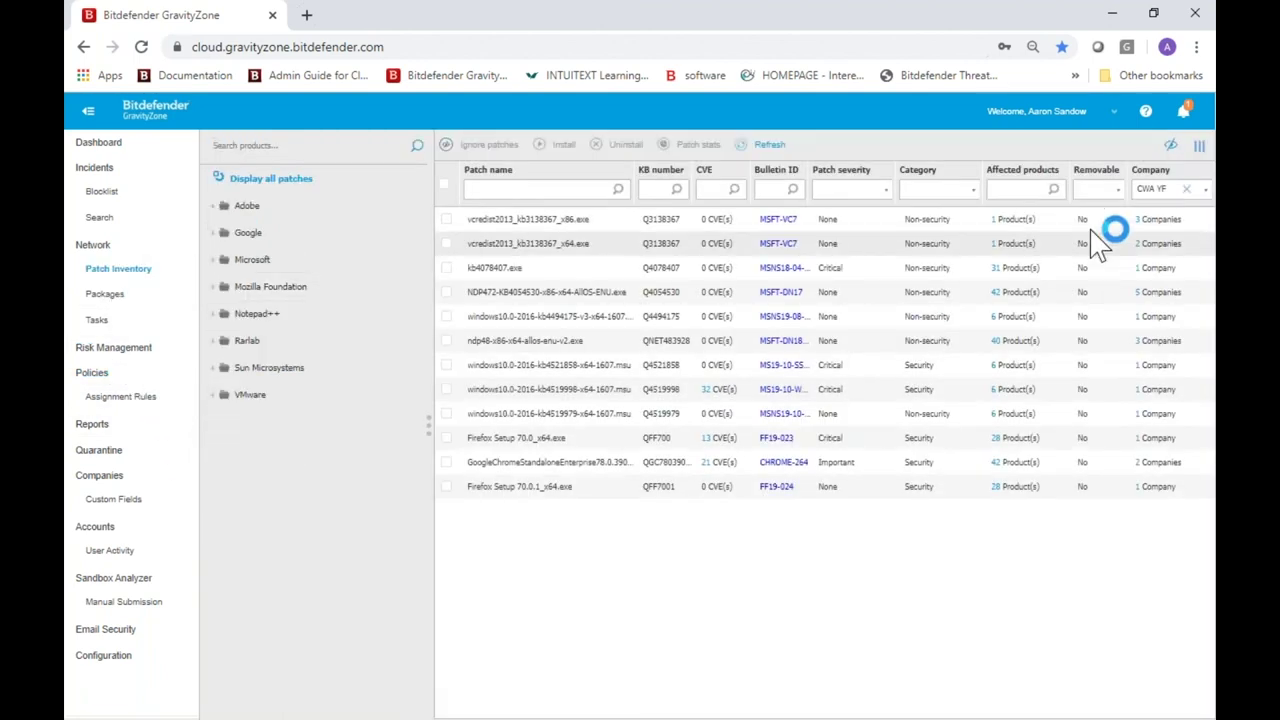
pyautogui.click(1154, 177)
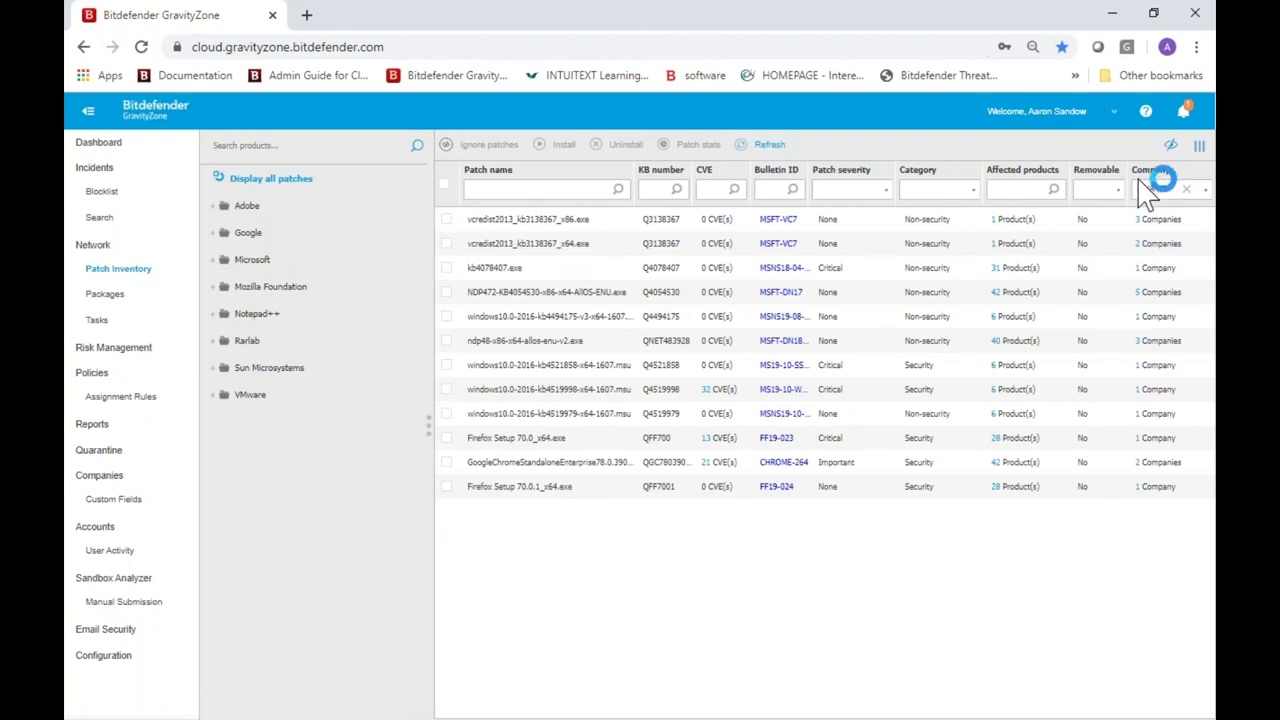
pyautogui.click(1200, 166)
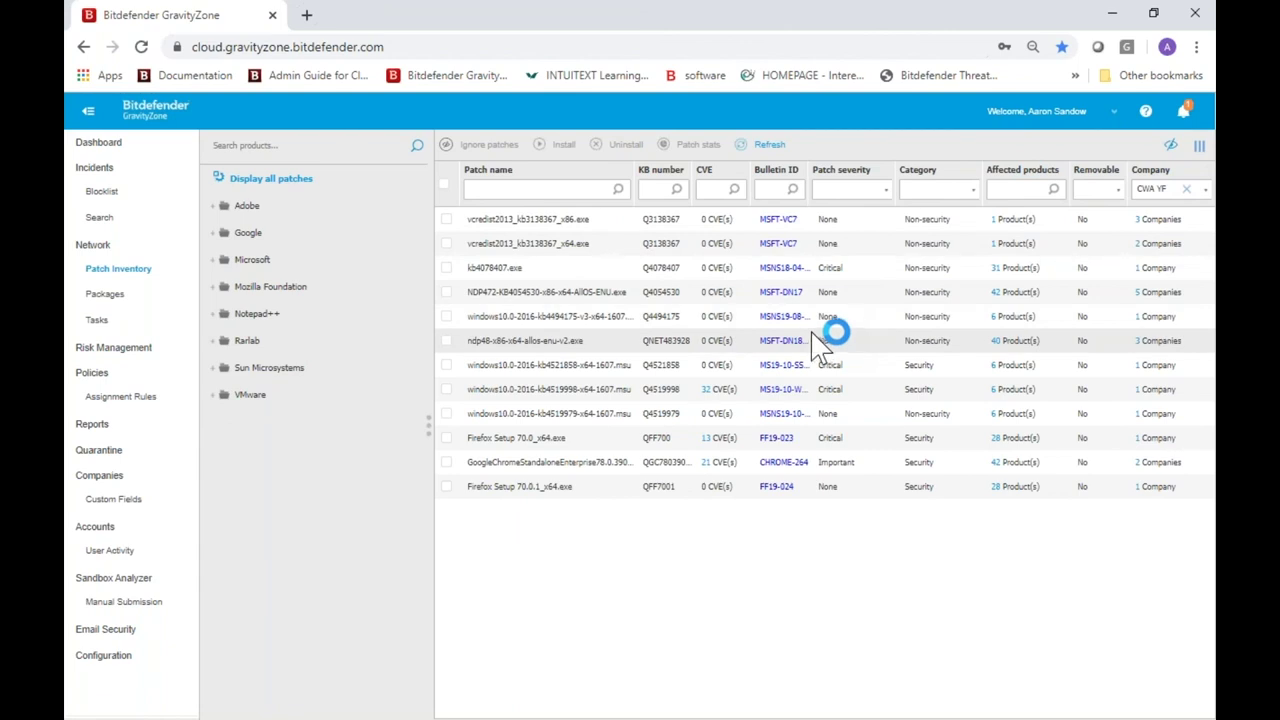
# Step: Select the patches with KB numbers Q4494175, Q4054530 and Q4078407, view their installation targets, and close the install dialog without installing
pyautogui.click(447, 317)
pyautogui.click(447, 293)
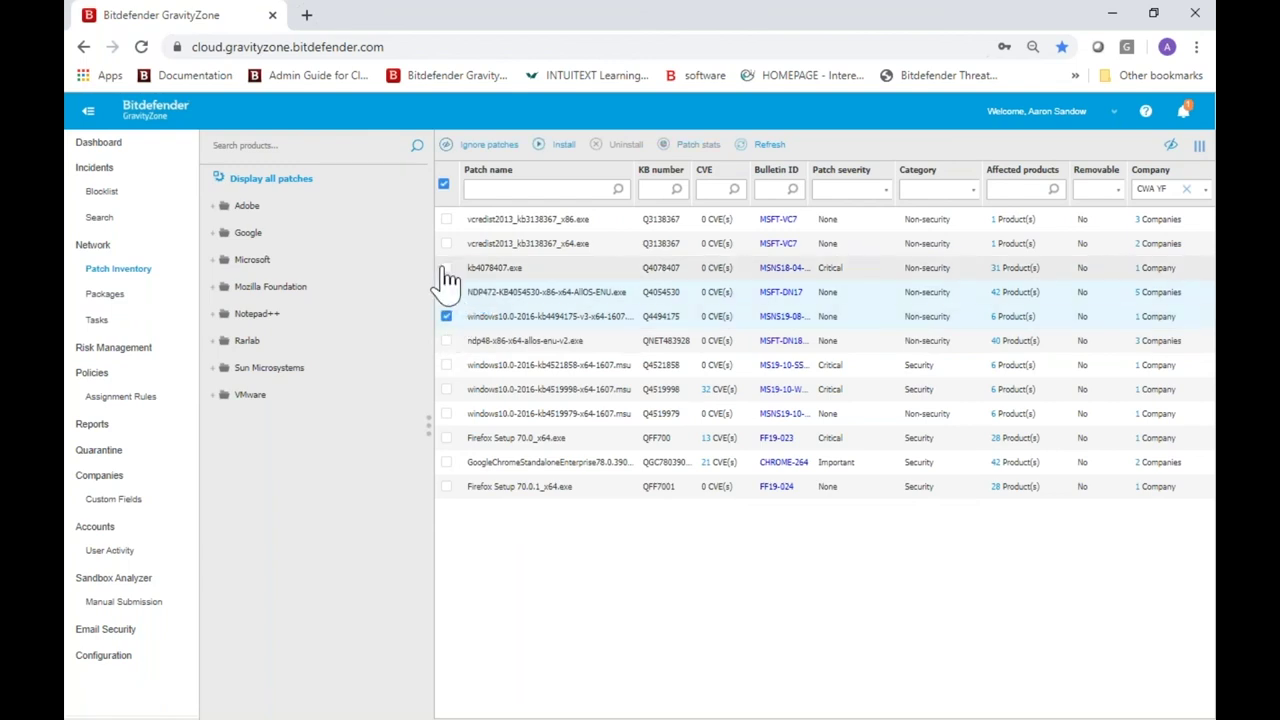
pyautogui.click(446, 268)
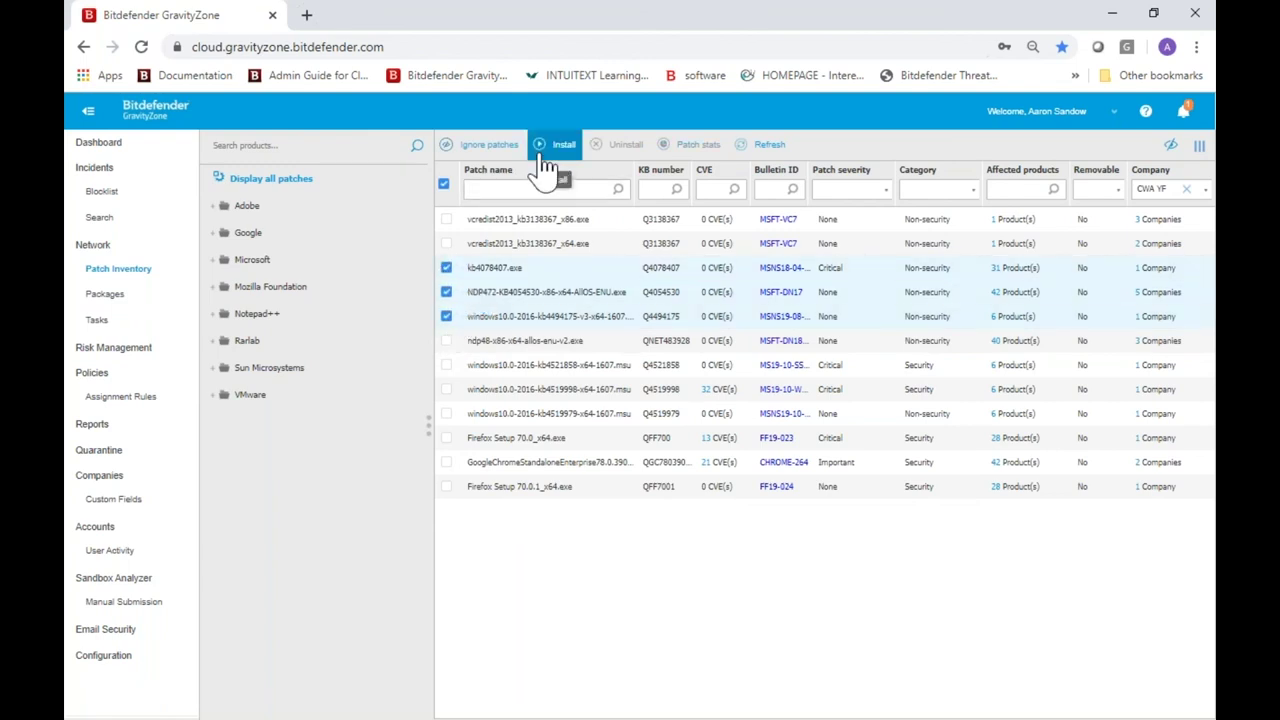
pyautogui.click(541, 150)
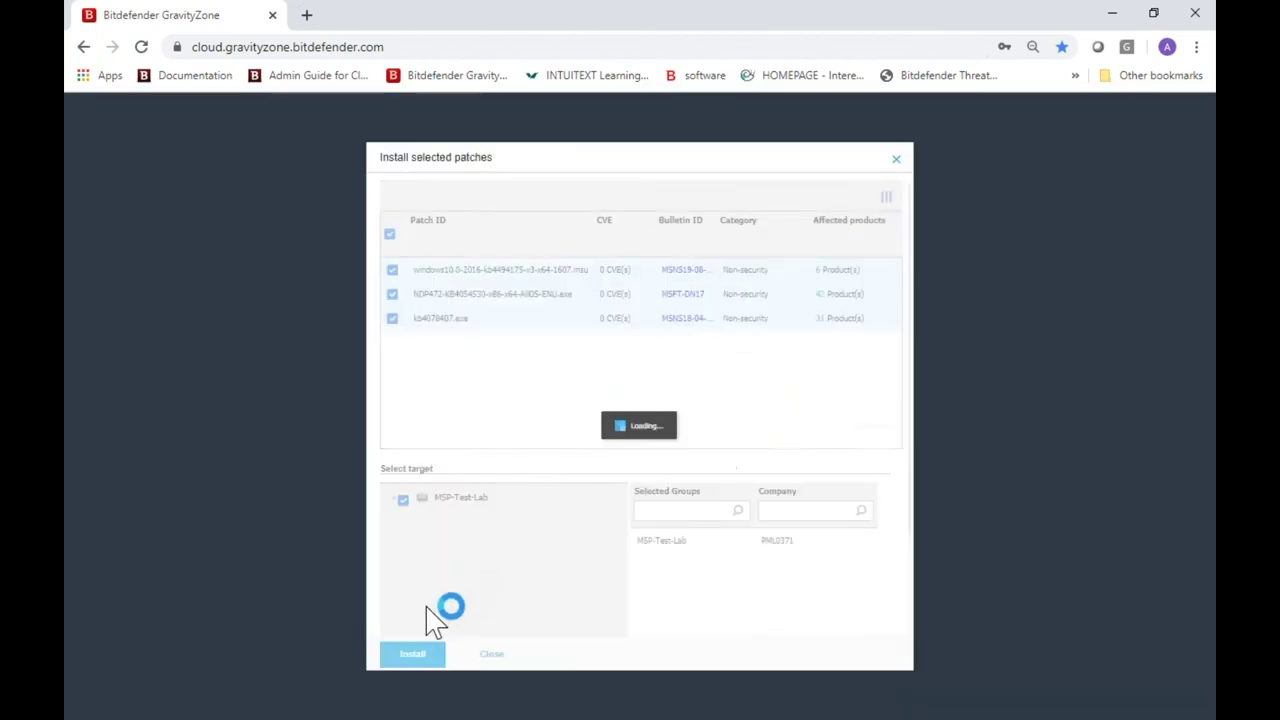
pyautogui.click(440, 605)
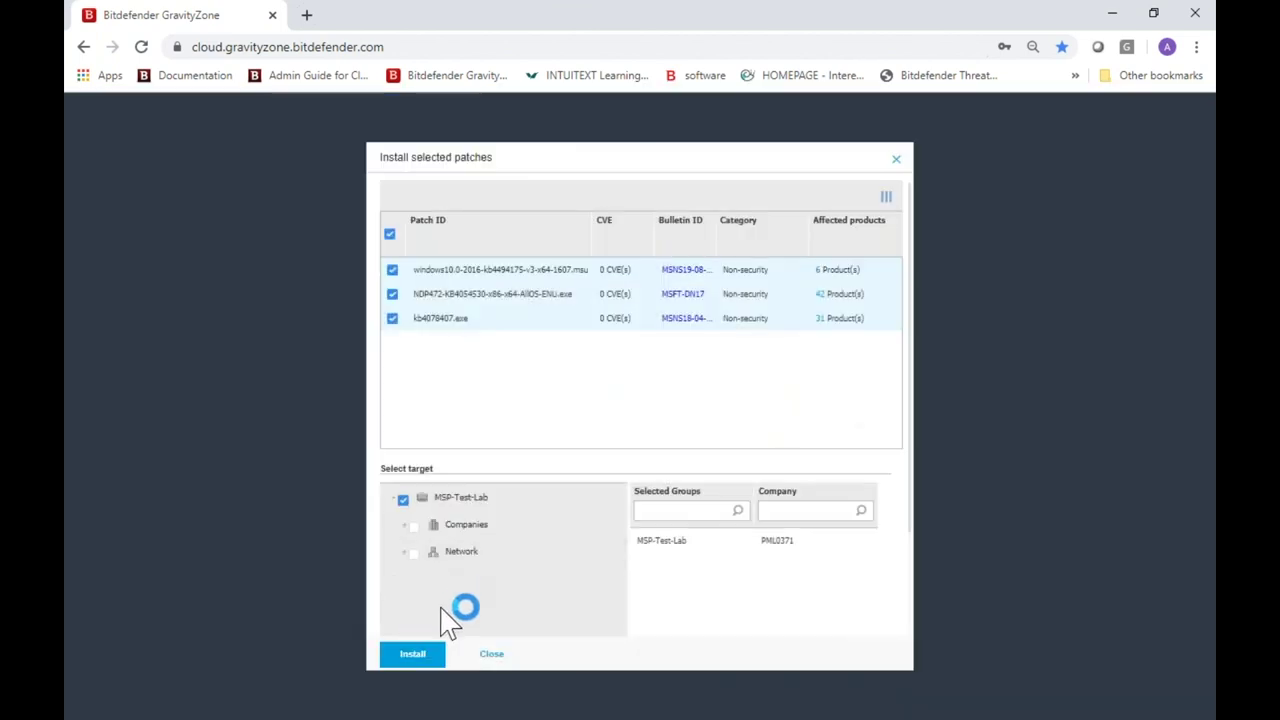
pyautogui.click(500, 666)
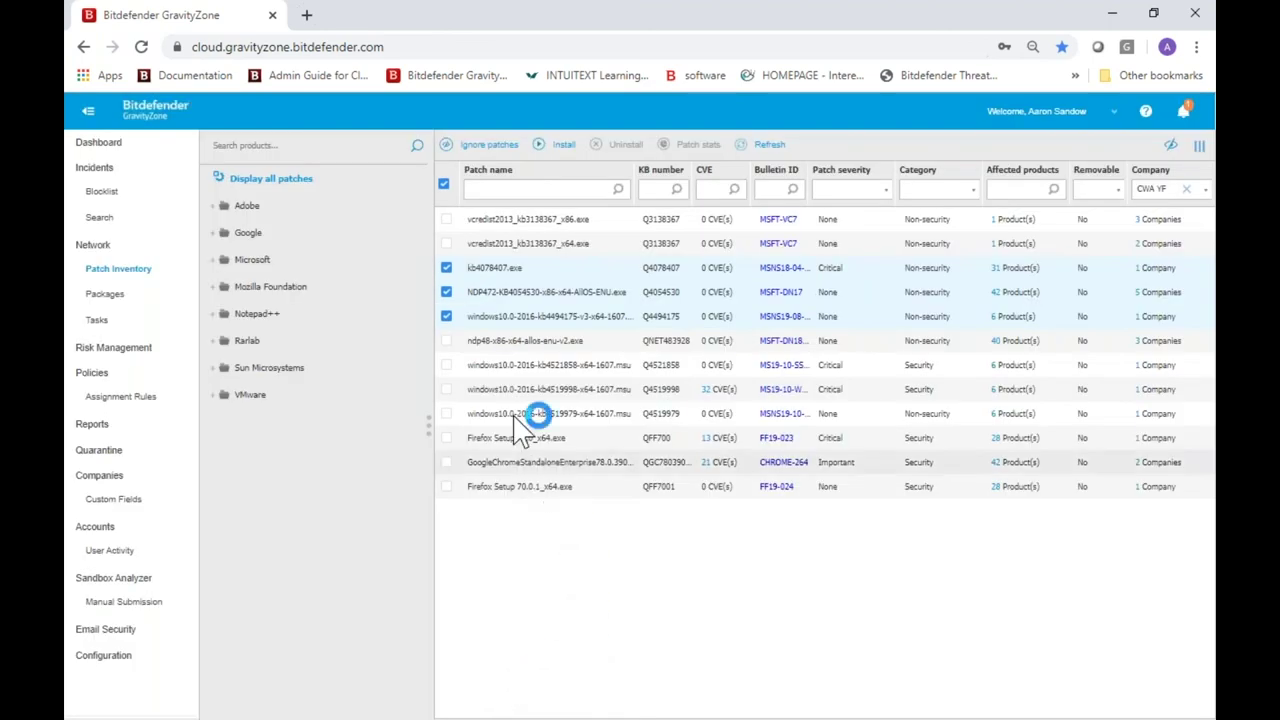
# Step: Deselect the three chosen patches in the Patch Inventory
pyautogui.click(446, 314)
pyautogui.click(446, 268)
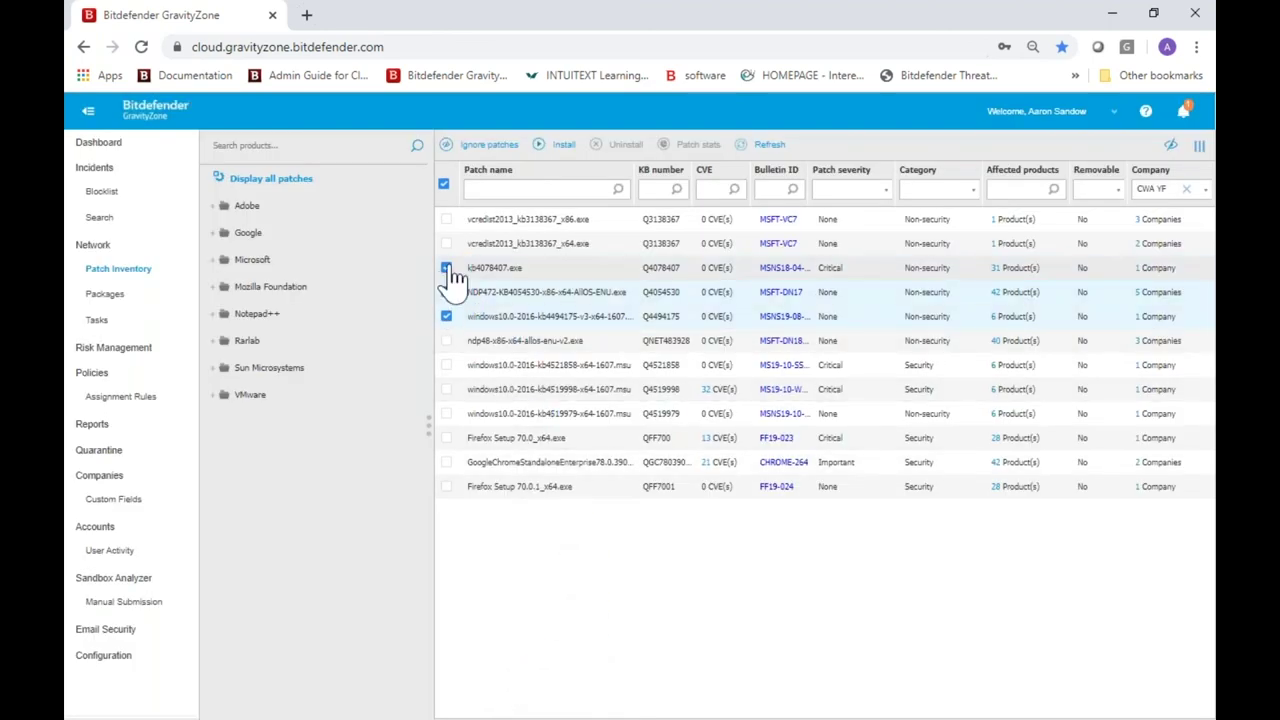
pyautogui.click(446, 292)
pyautogui.click(446, 316)
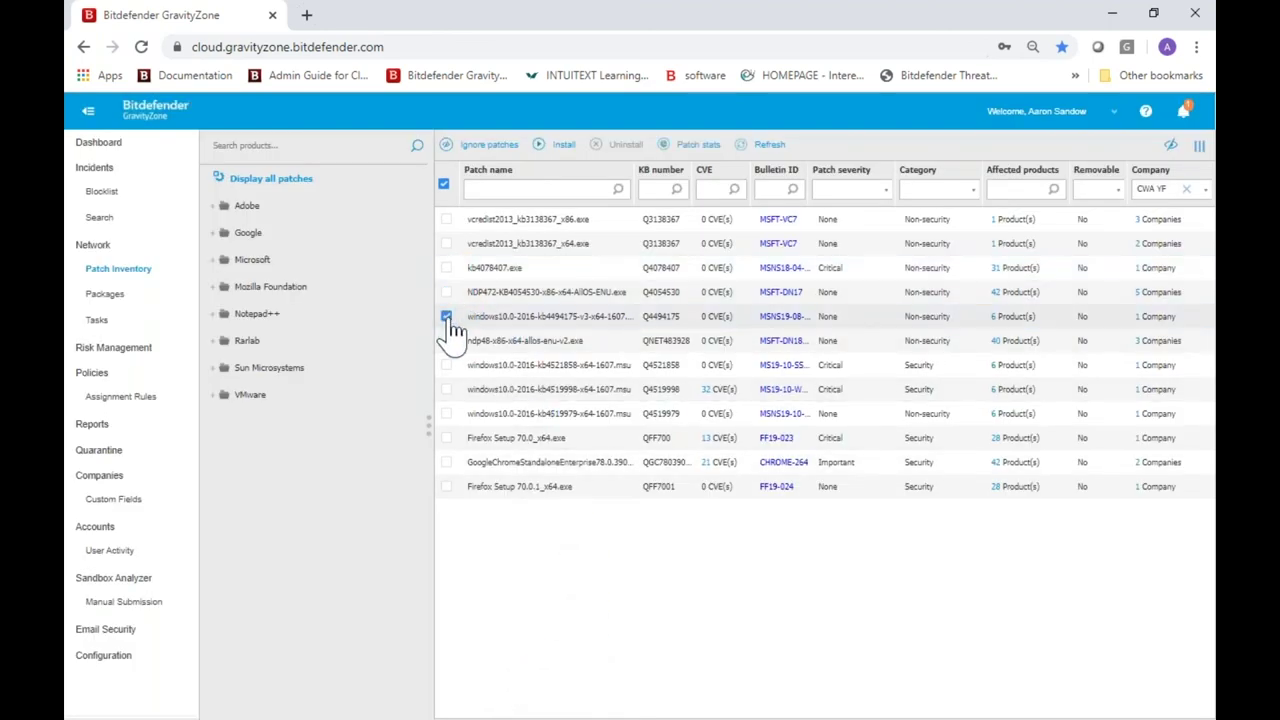
# Step: Open the bulletin article for kb4078407.exe, look through it on Microsoft's support site, and return to the GravityZone Patch Inventory
pyautogui.click(770, 270)
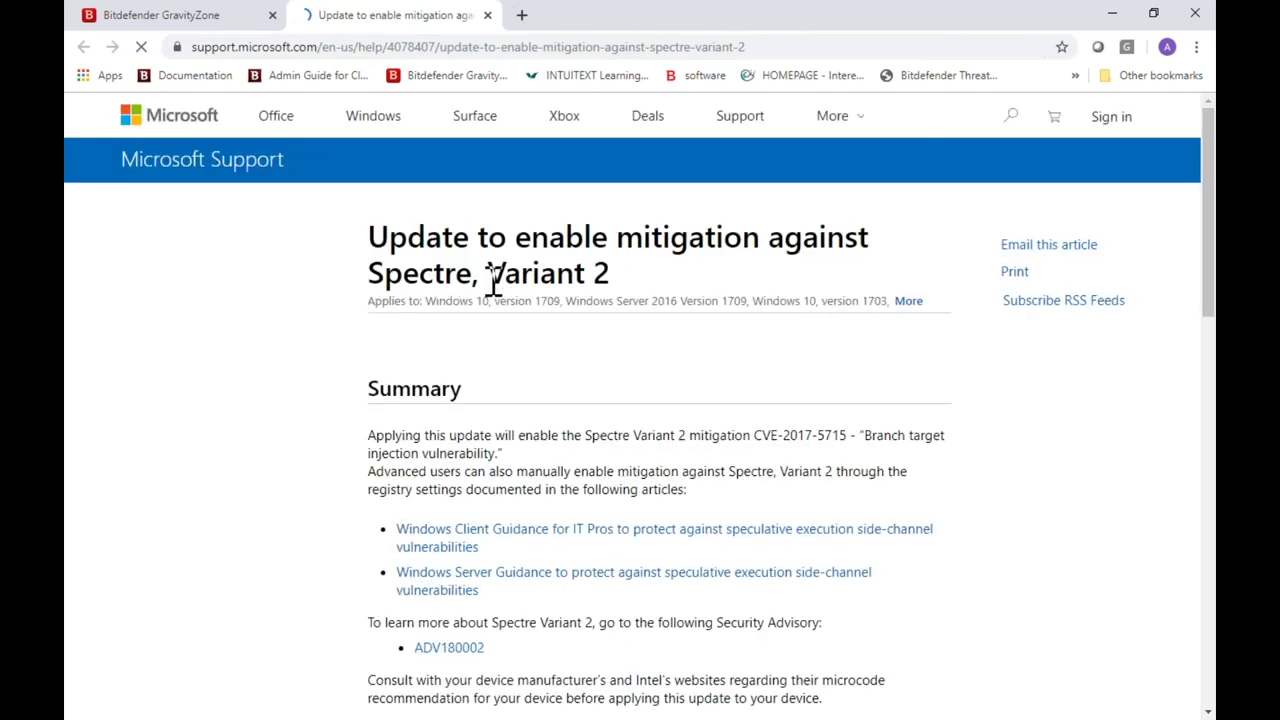
pyautogui.scroll(-1, 616, 375)
pyautogui.scroll(-3, 457, 300)
pyautogui.scroll(4, 420, 250)
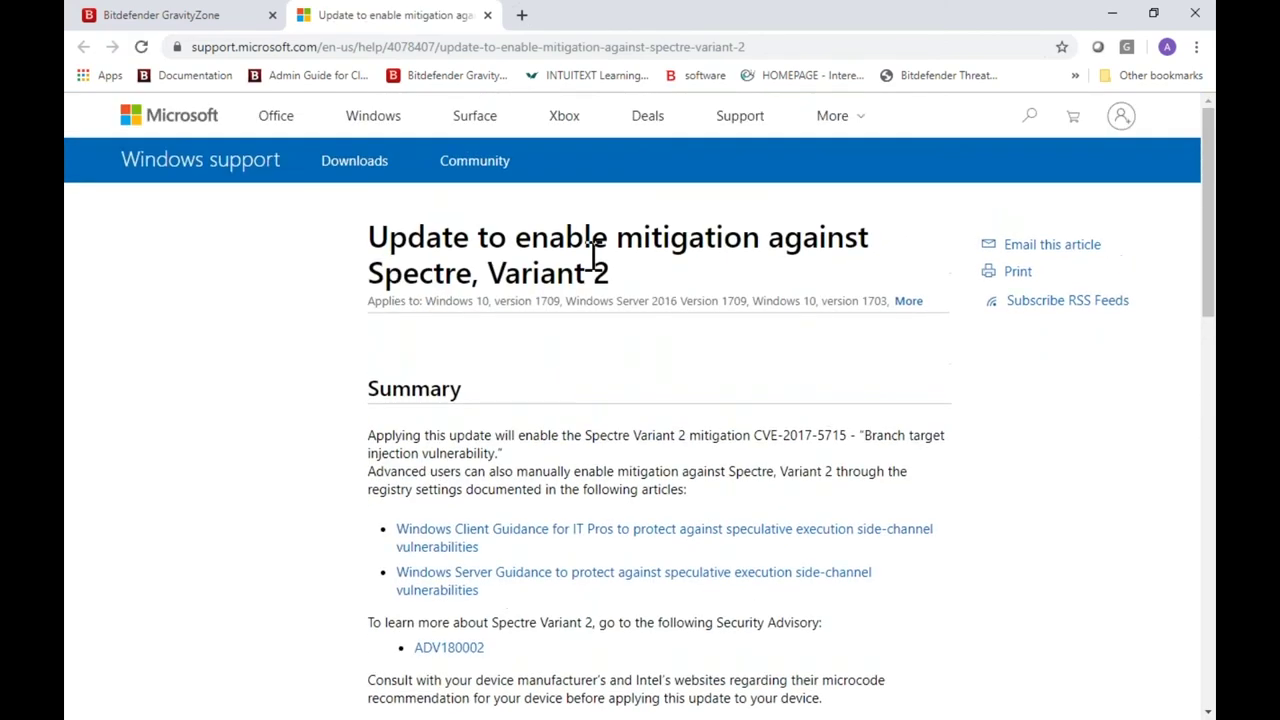
pyautogui.click(172, 16)
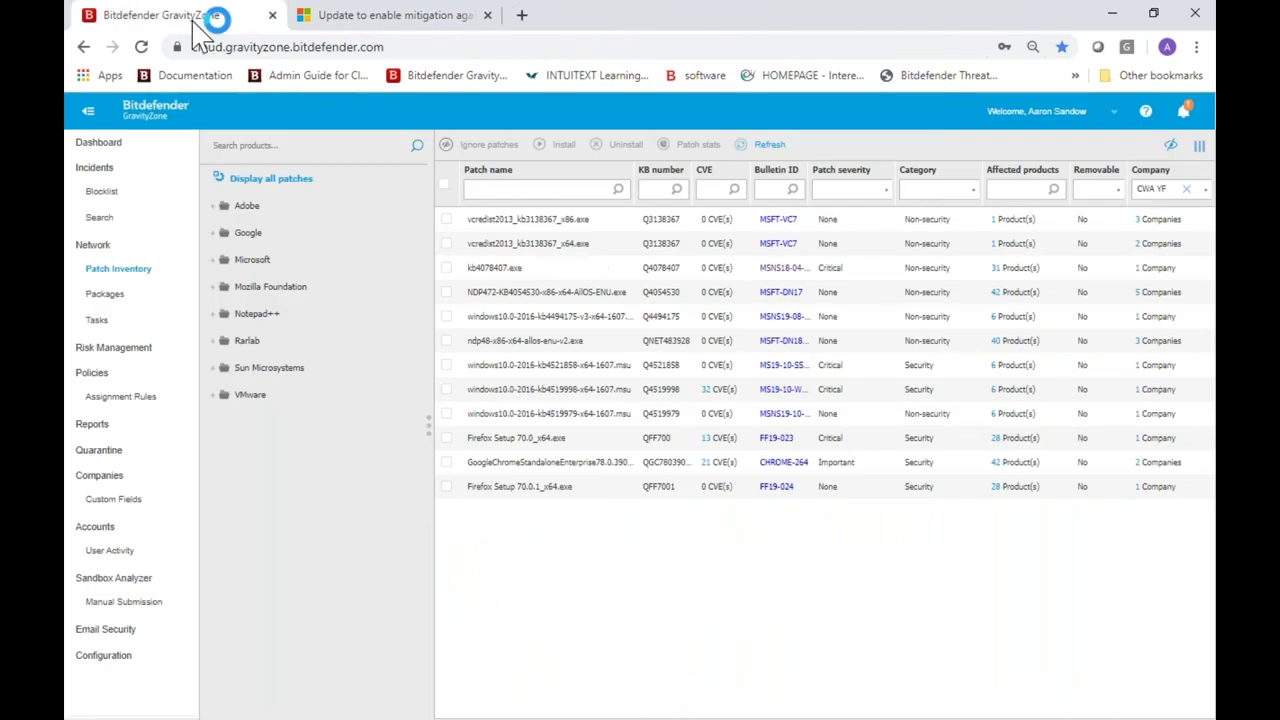
# Step: View the CVEs fixed by windows10.0-2016-kb4519998-x64-1607.msu, filter the inventory by one of them, and clear that filter
pyautogui.click(709, 392)
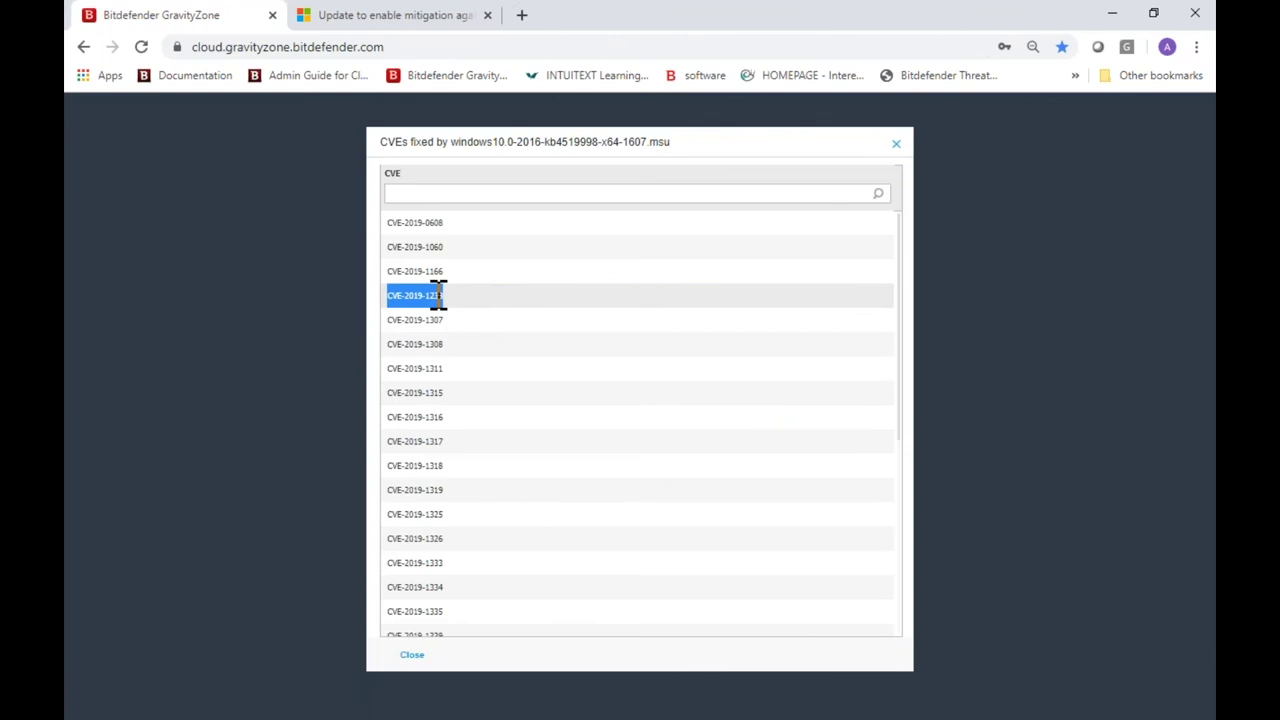
pyautogui.click(896, 143)
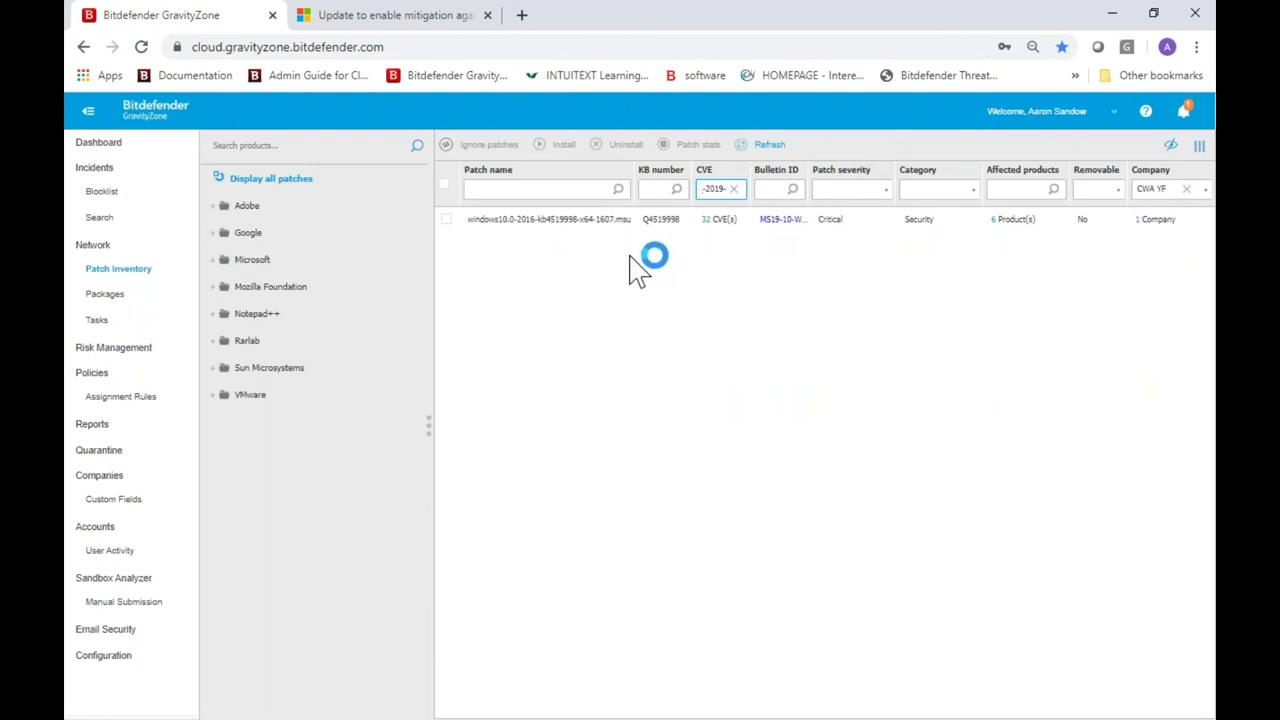
pyautogui.click(735, 191)
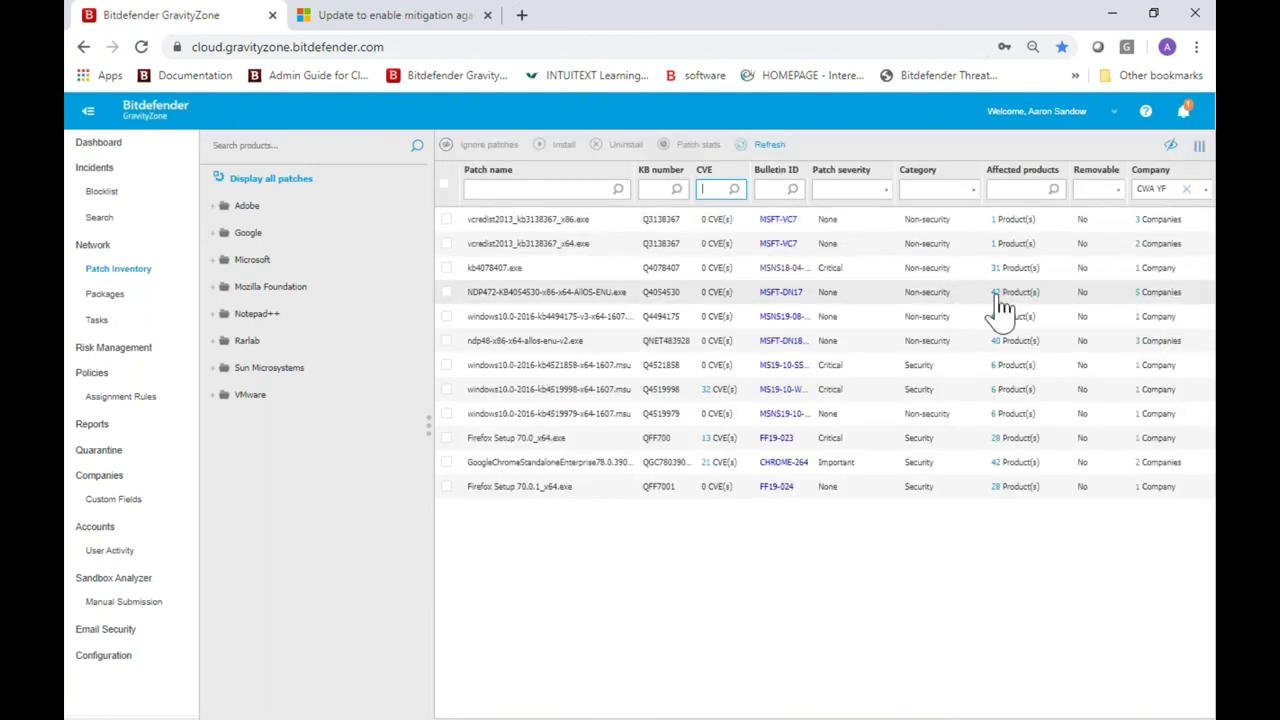
# Step: View the products affected by patch NDP472-KB4054530-x86-x64-AllOS-ENU.exe and close the list
pyautogui.click(998, 296)
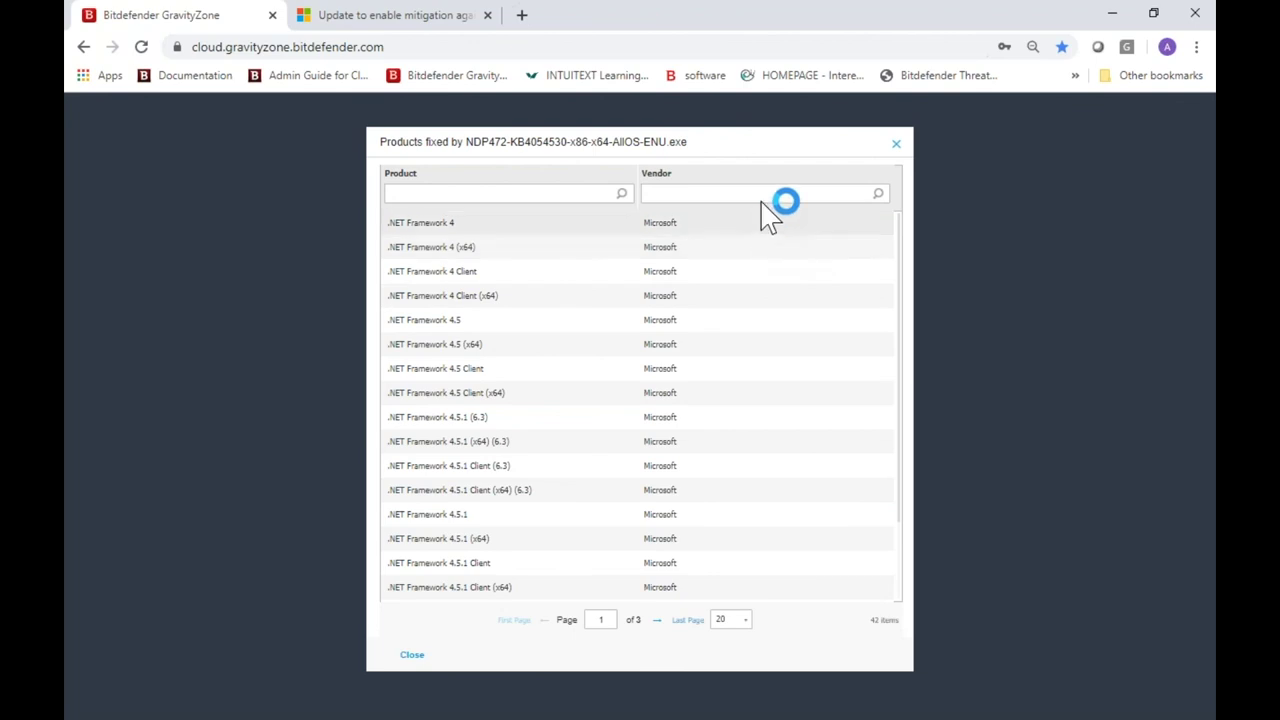
pyautogui.click(898, 141)
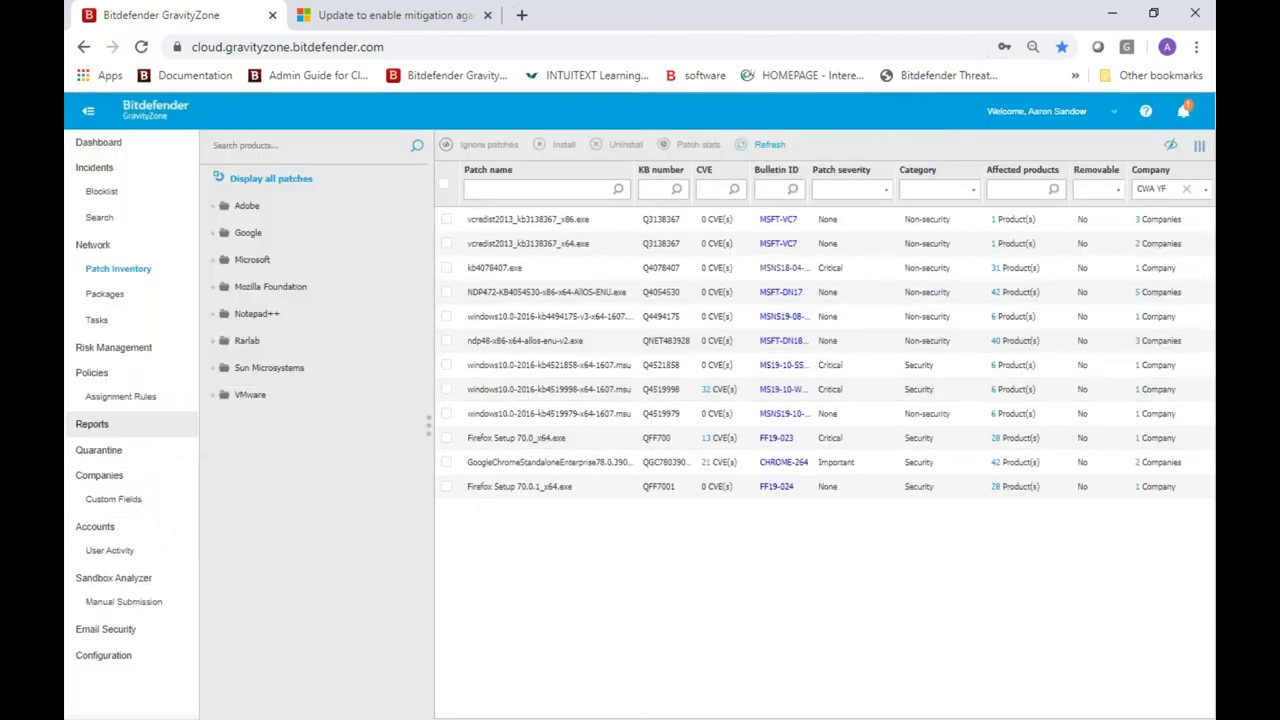
# Step: Start a new report and set its type to Network Patch Status
pyautogui.click(121, 436)
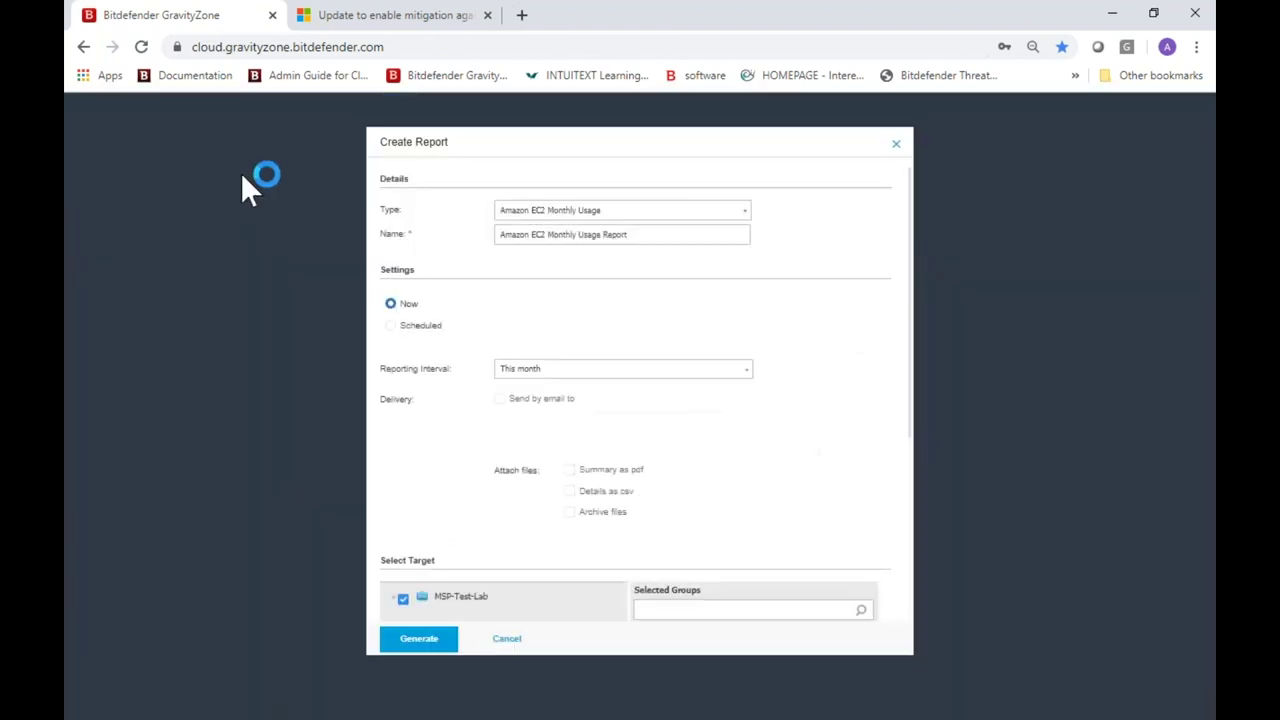
pyautogui.click(648, 213)
pyautogui.scroll(-5, 634, 329)
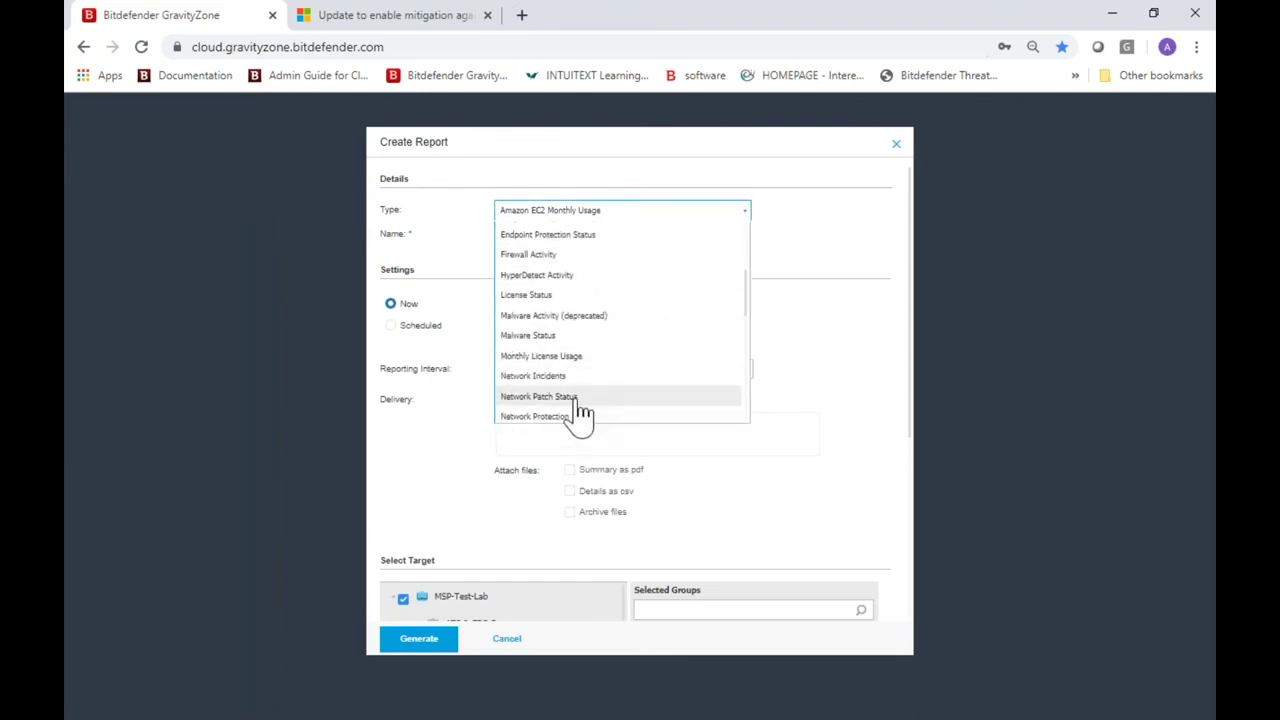
pyautogui.click(566, 420)
pyautogui.scroll(-2, 495, 525)
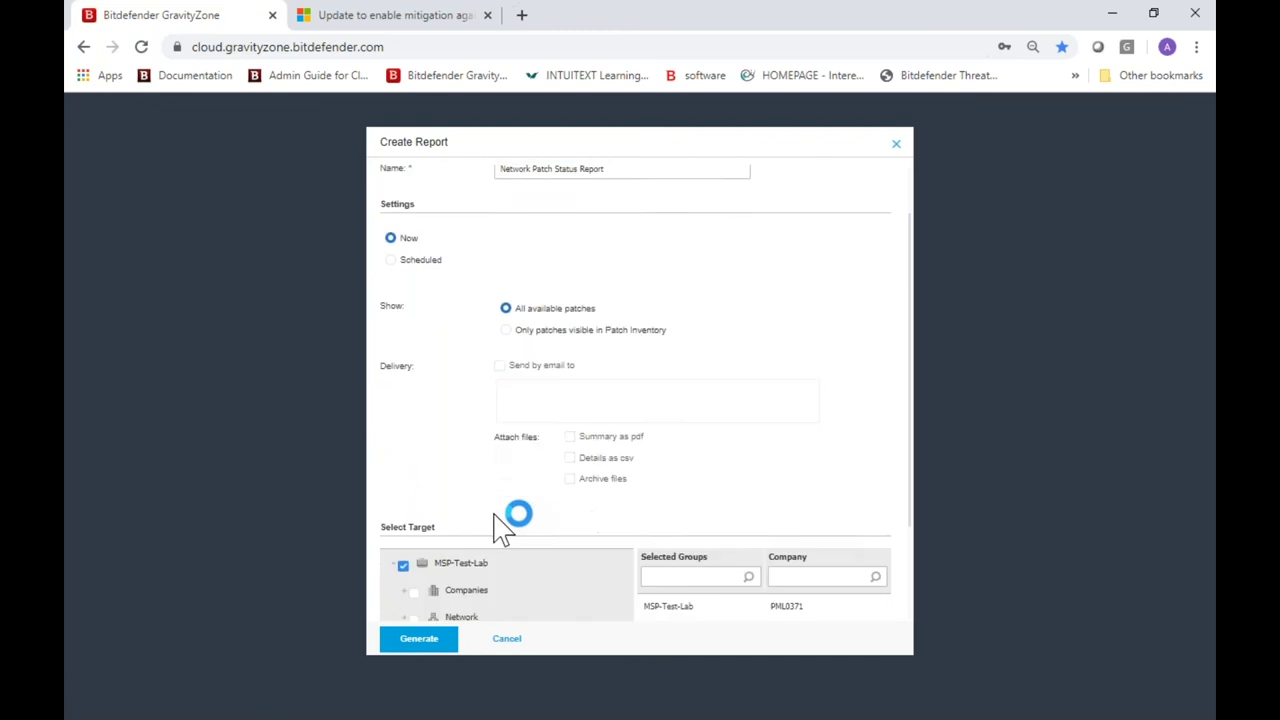
# Step: Limit the patch status report's target to the last company listed under Companies
pyautogui.scroll(-1, 495, 535)
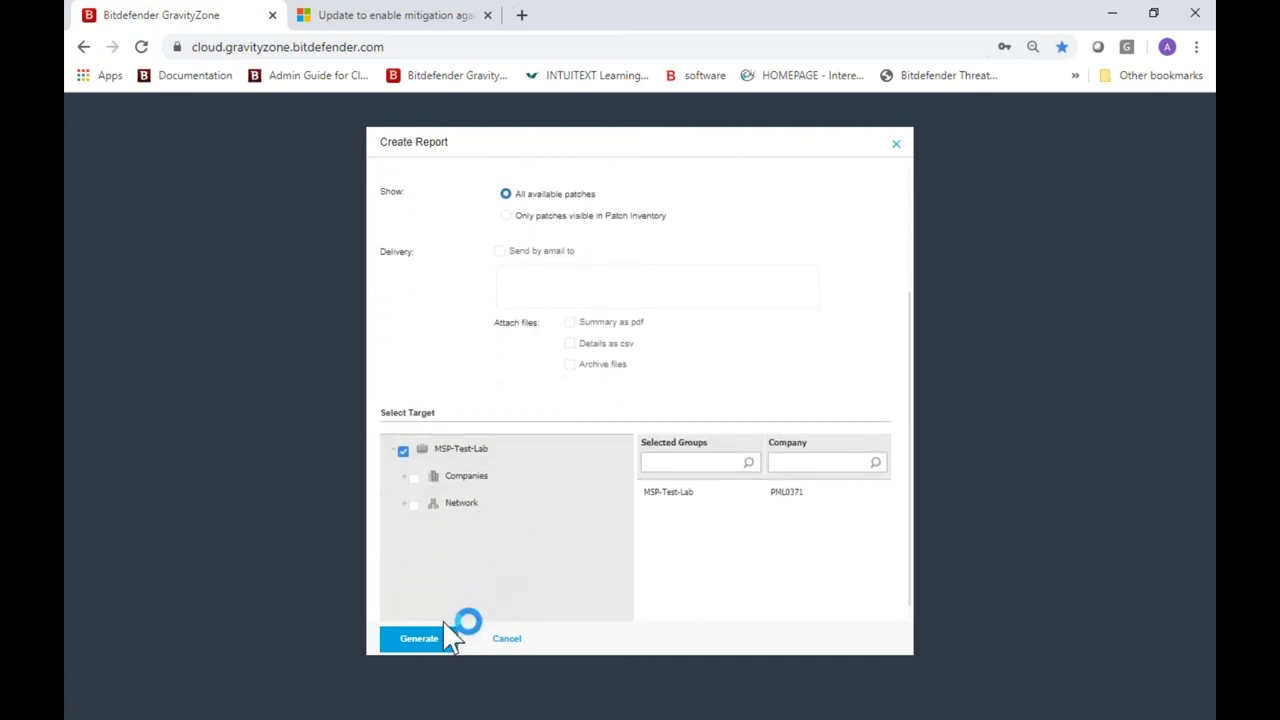
pyautogui.click(405, 478)
pyautogui.scroll(-5, 410, 520)
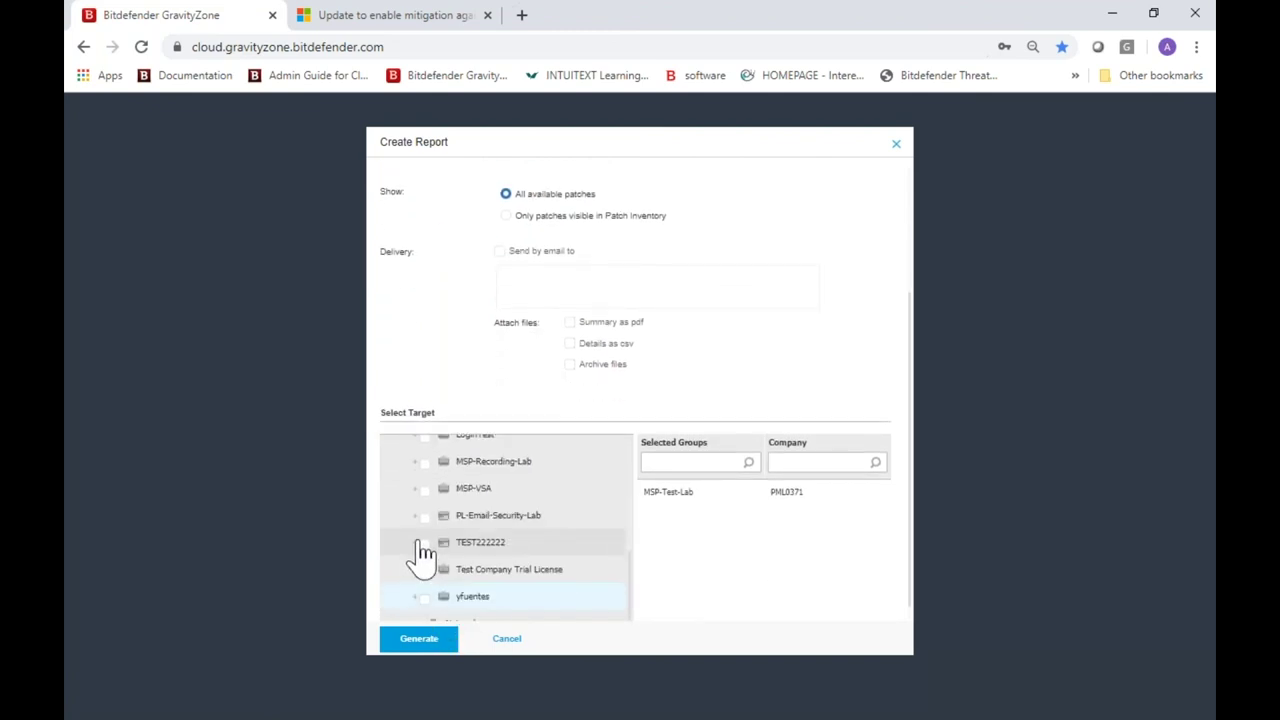
pyautogui.click(424, 598)
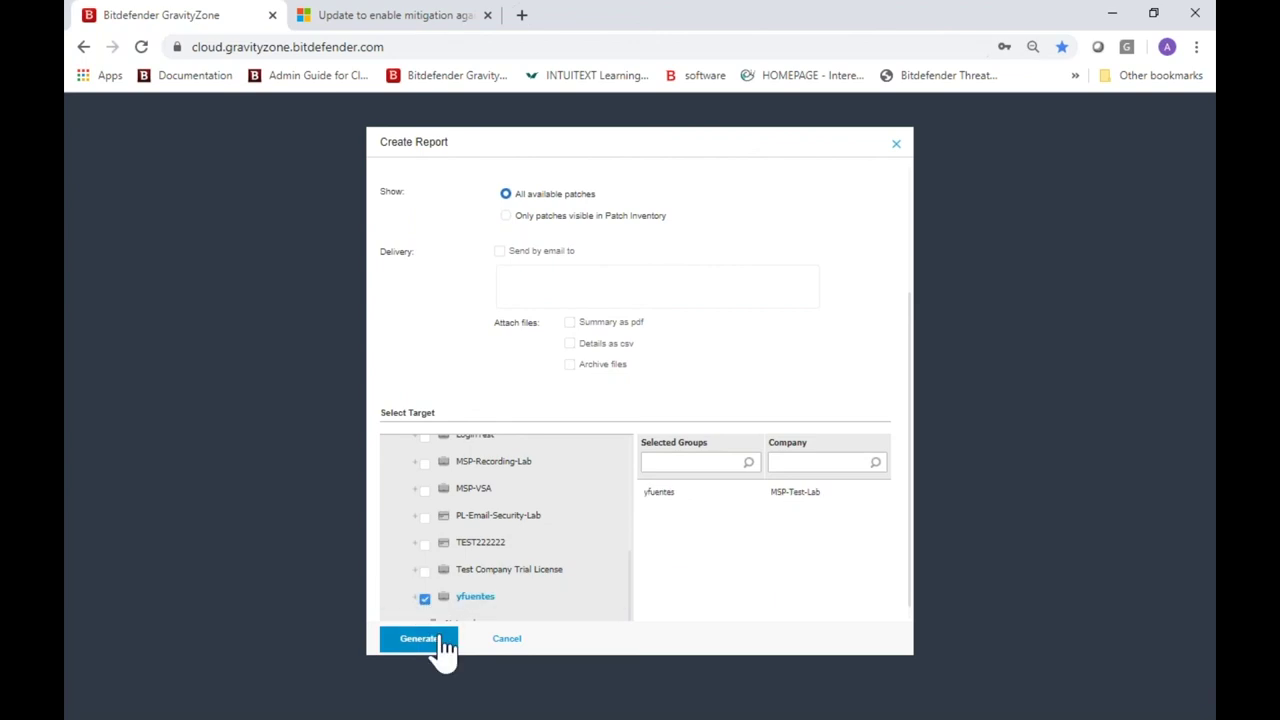
# Step: Generate the Network Patch Status report and sort its endpoints by installed patches, highest first
pyautogui.click(443, 645)
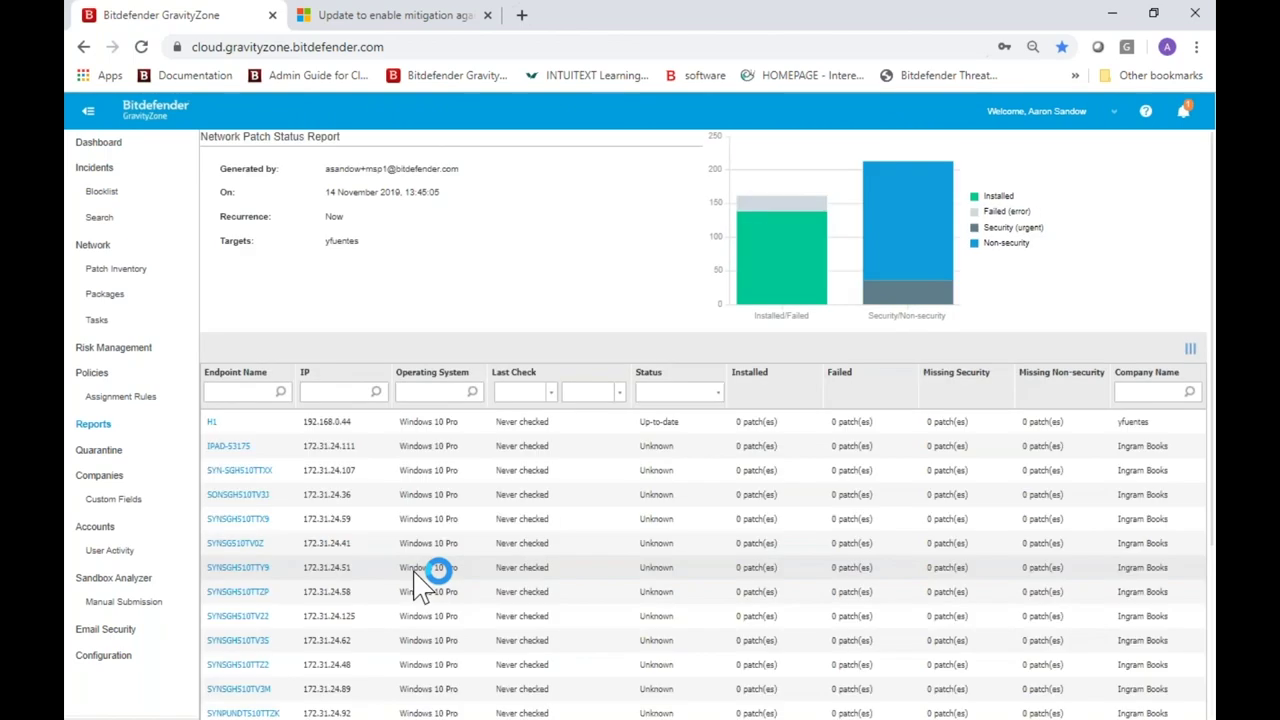
pyautogui.click(813, 375)
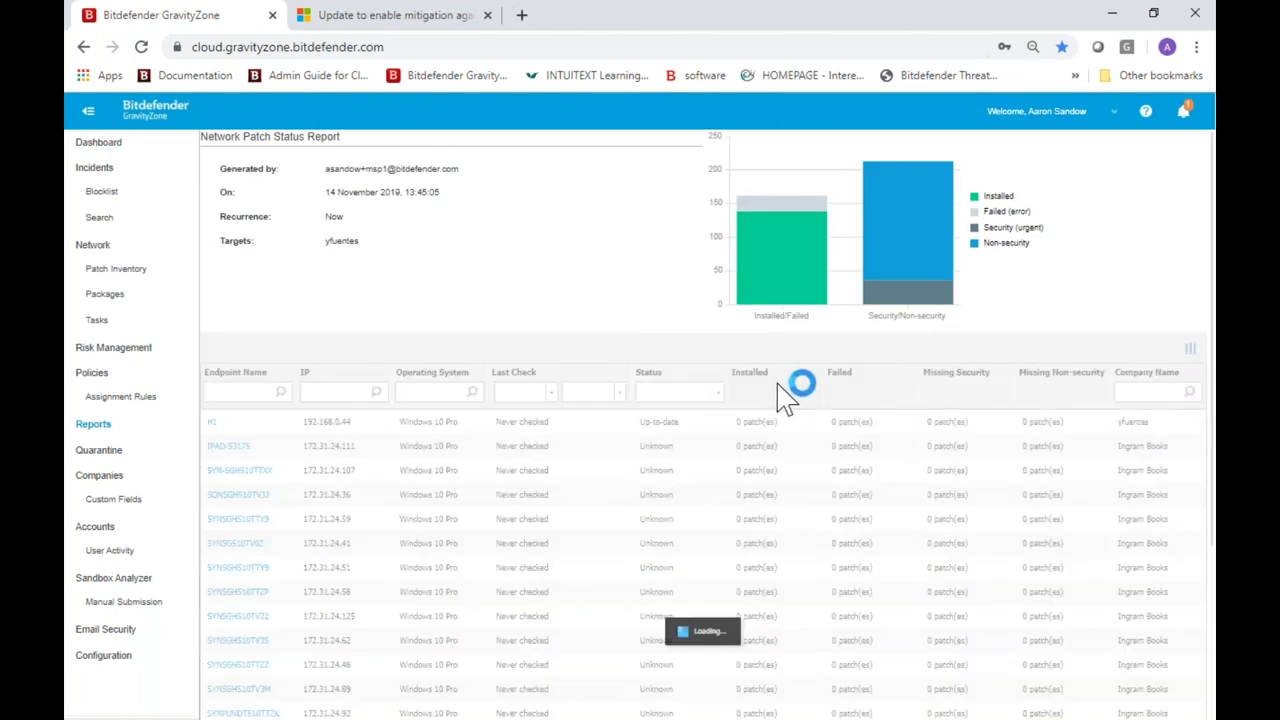
pyautogui.click(805, 378)
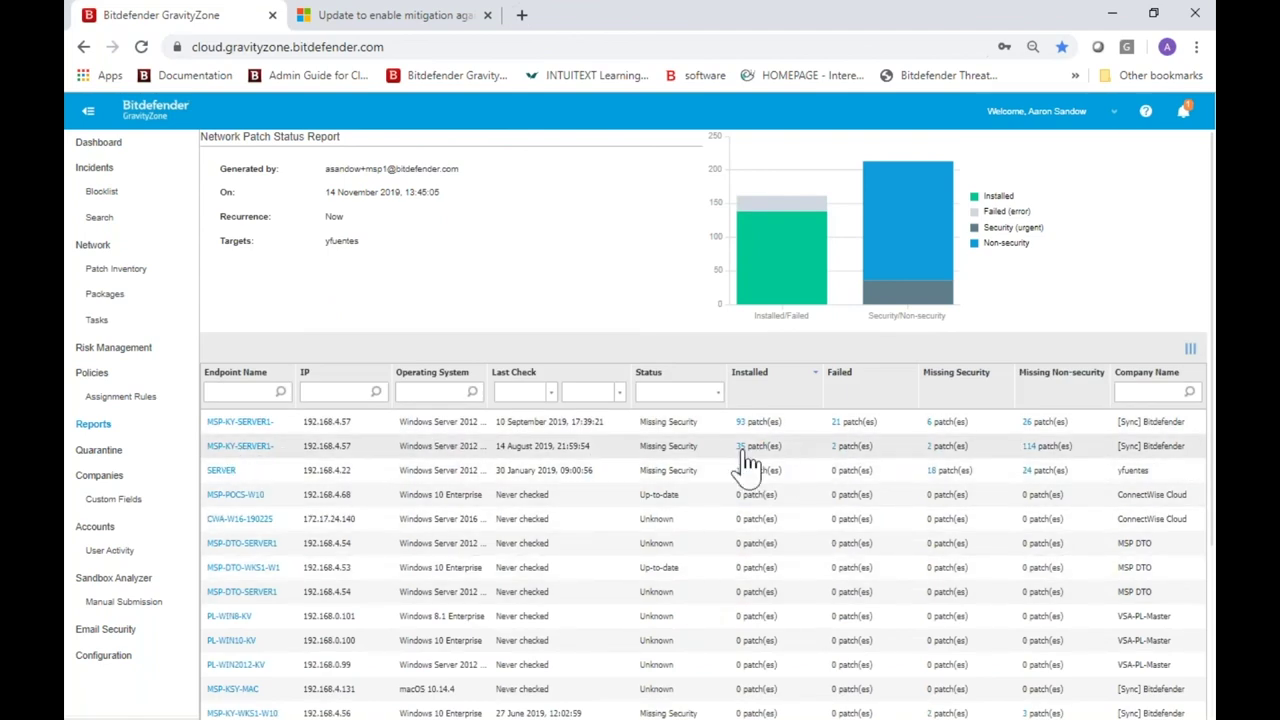
# Step: Look through the installed patches of the MSP-KY-SERVER1- endpoint last checked on 14 August 2019 and close the list
pyautogui.click(745, 450)
pyautogui.scroll(-5, 640, 360)
pyautogui.scroll(5, 640, 360)
pyautogui.click(909, 144)
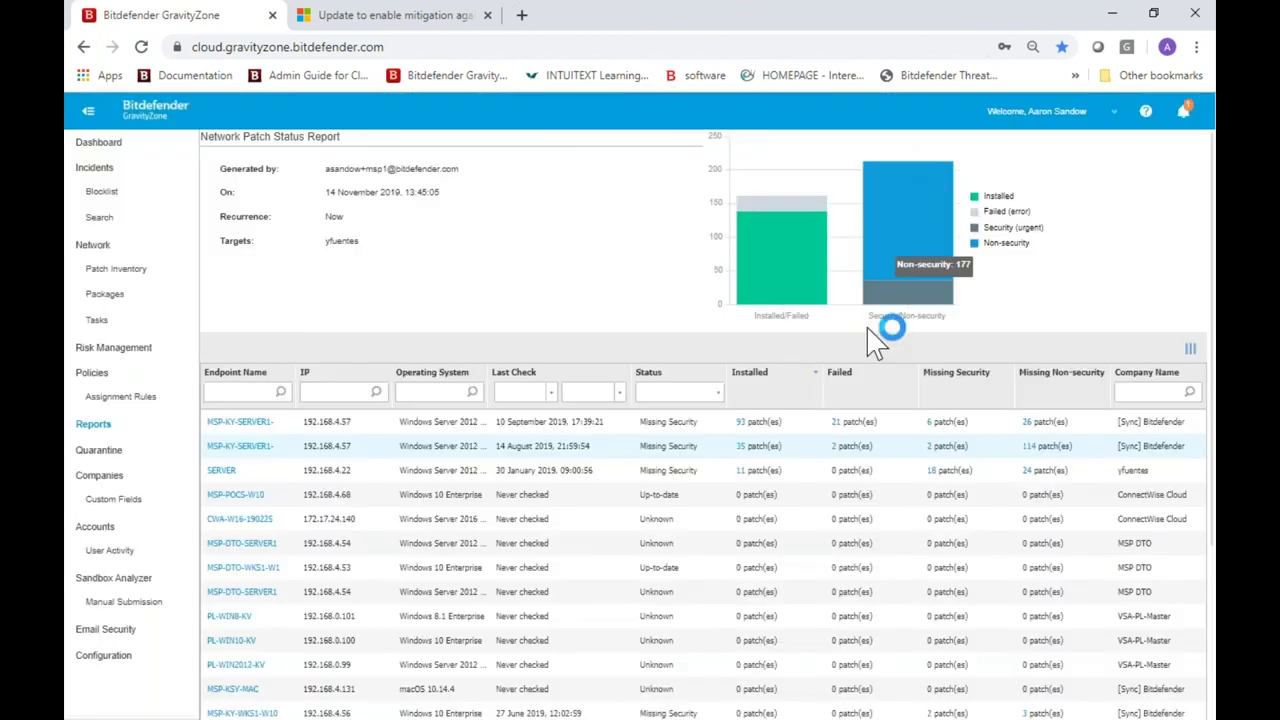
# Step: View the missing security patches of the MSP-KY-SERVER1- endpoint last checked on 14 August 2019 and close the list without installing any
pyautogui.click(836, 448)
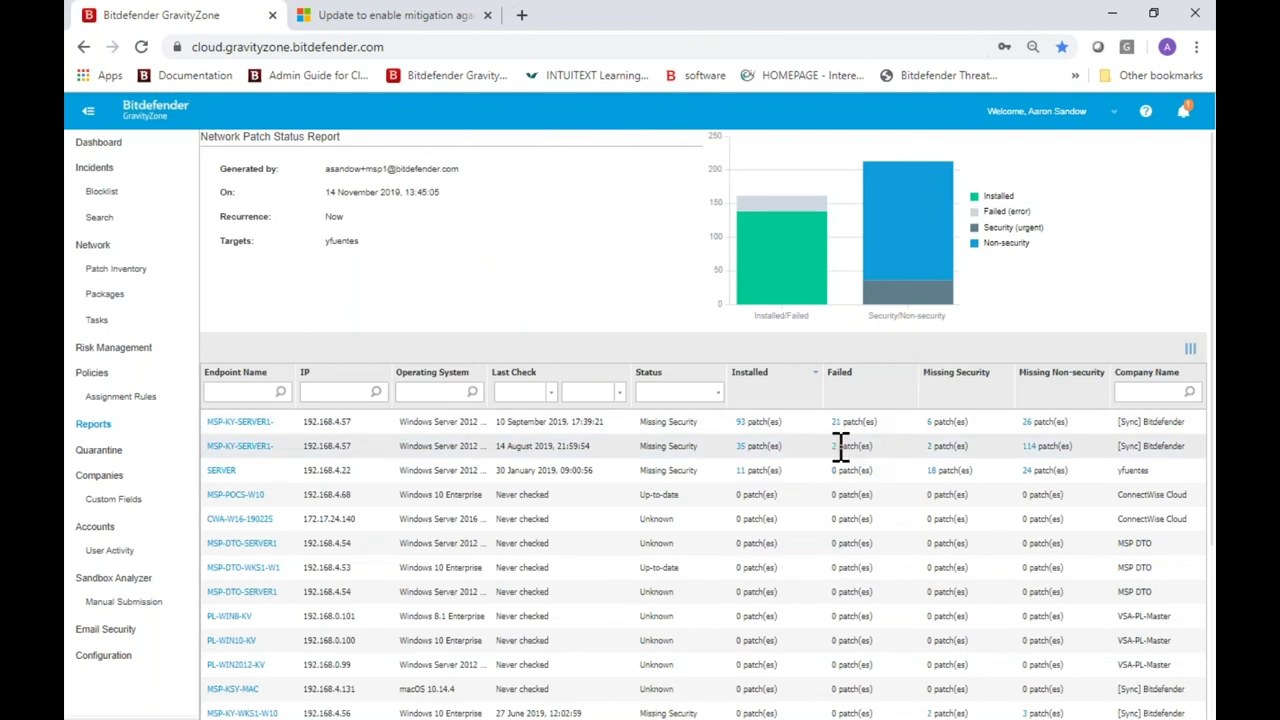
pyautogui.click(931, 452)
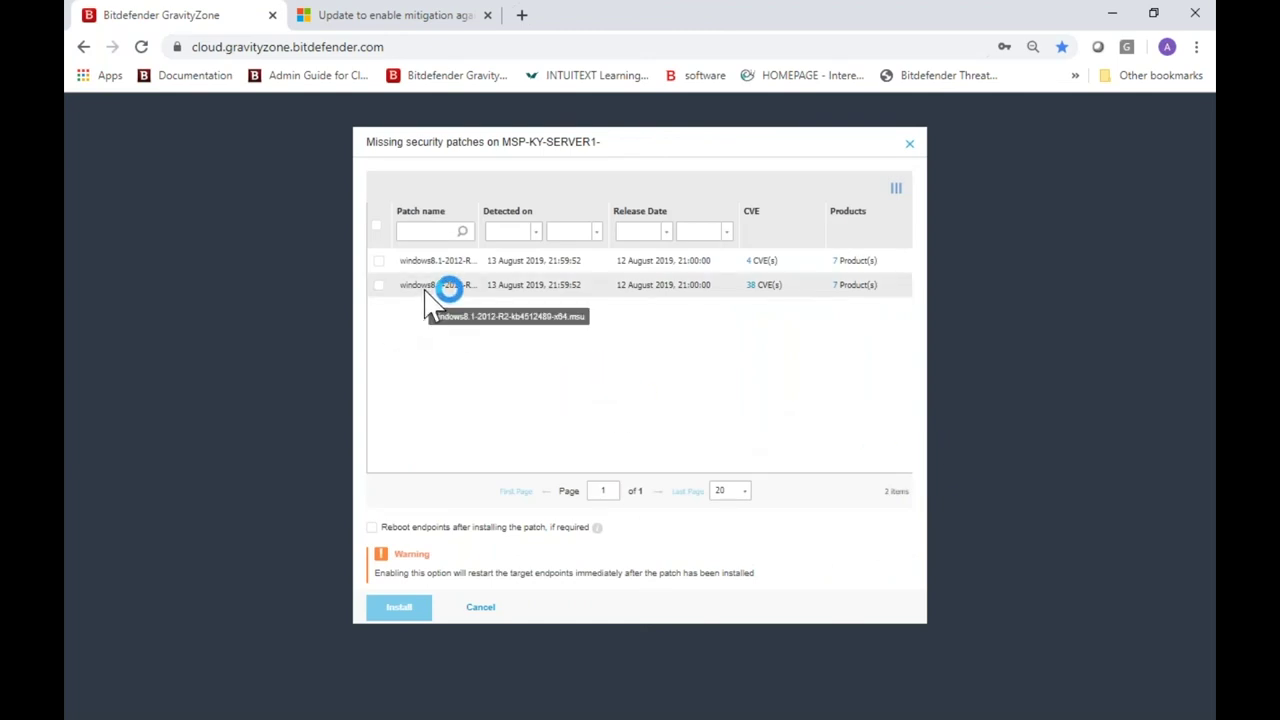
pyautogui.click(909, 145)
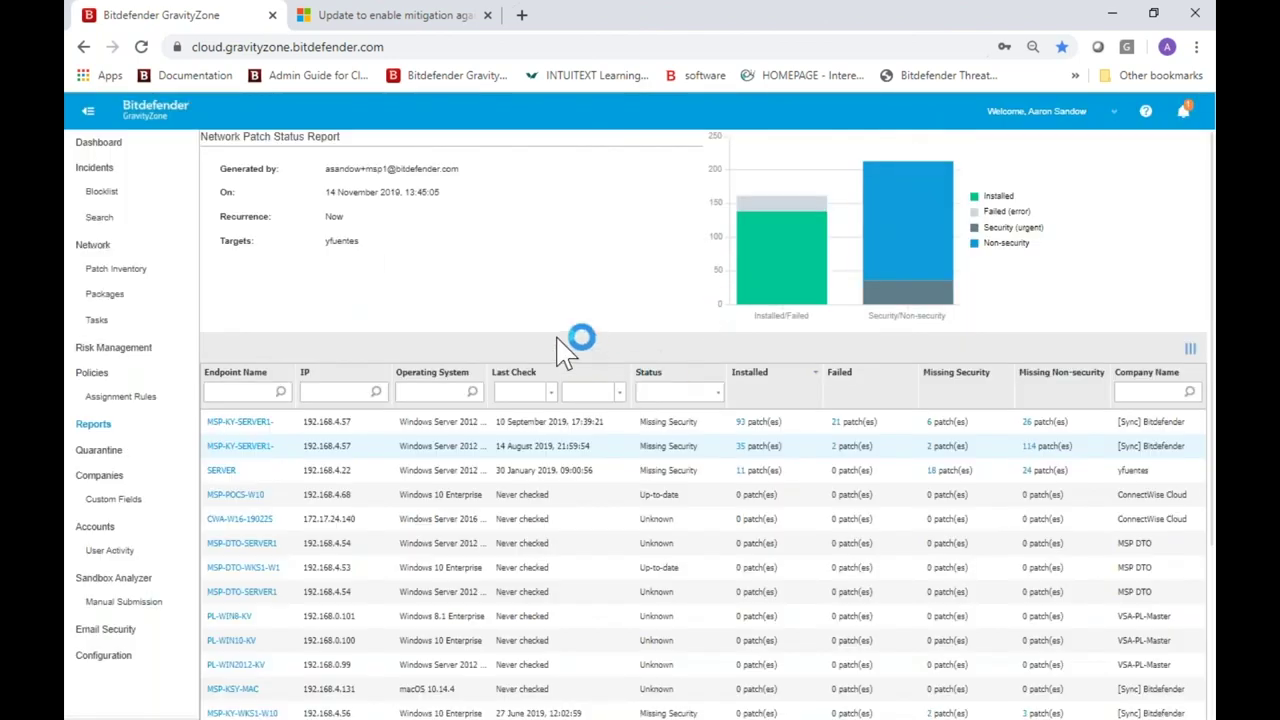
# Step: Show the patch status report's export options for a PDF summary and CSV details
pyautogui.scroll(-5, 620, 400)
pyautogui.click(238, 705)
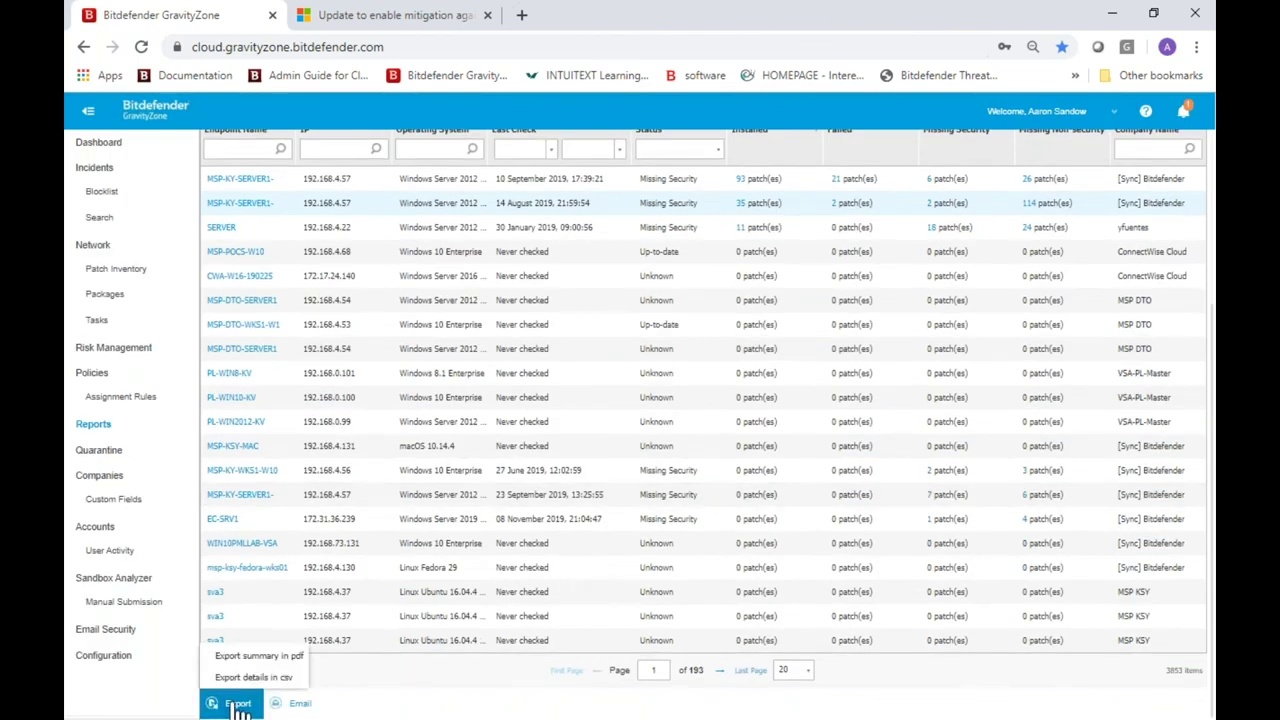
pyautogui.click(283, 680)
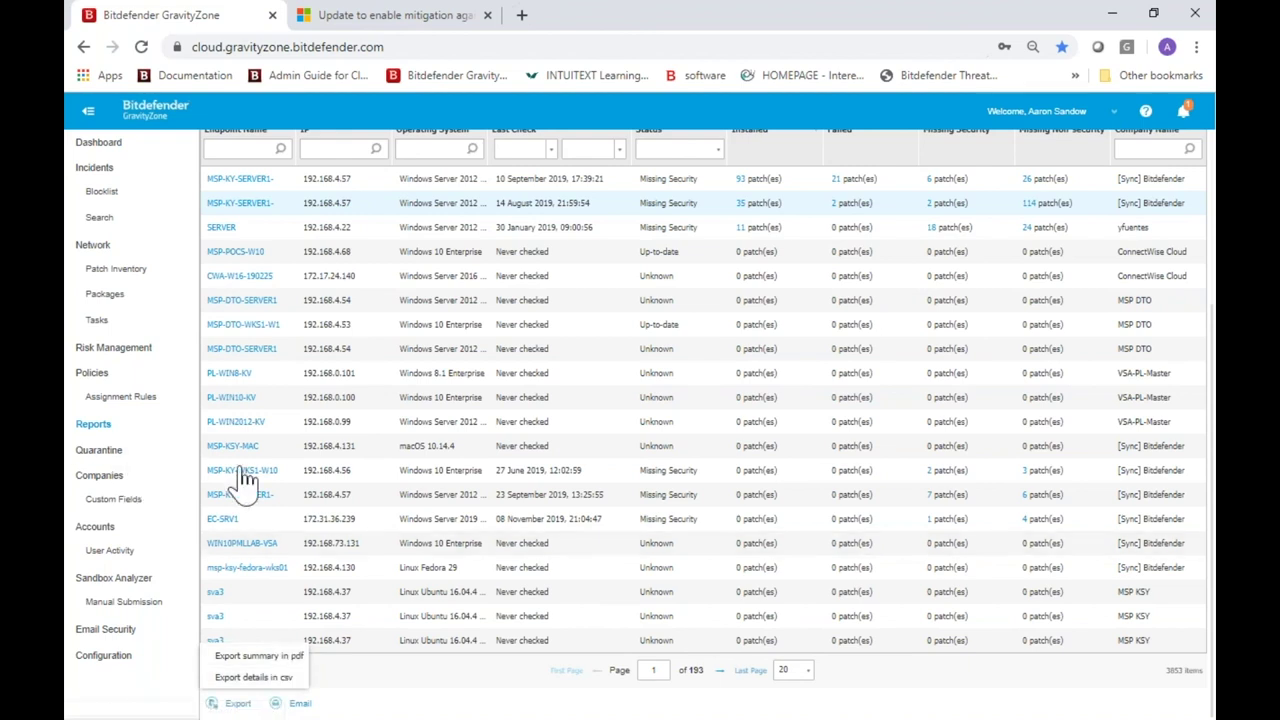
pyautogui.scroll(3, 386, 434)
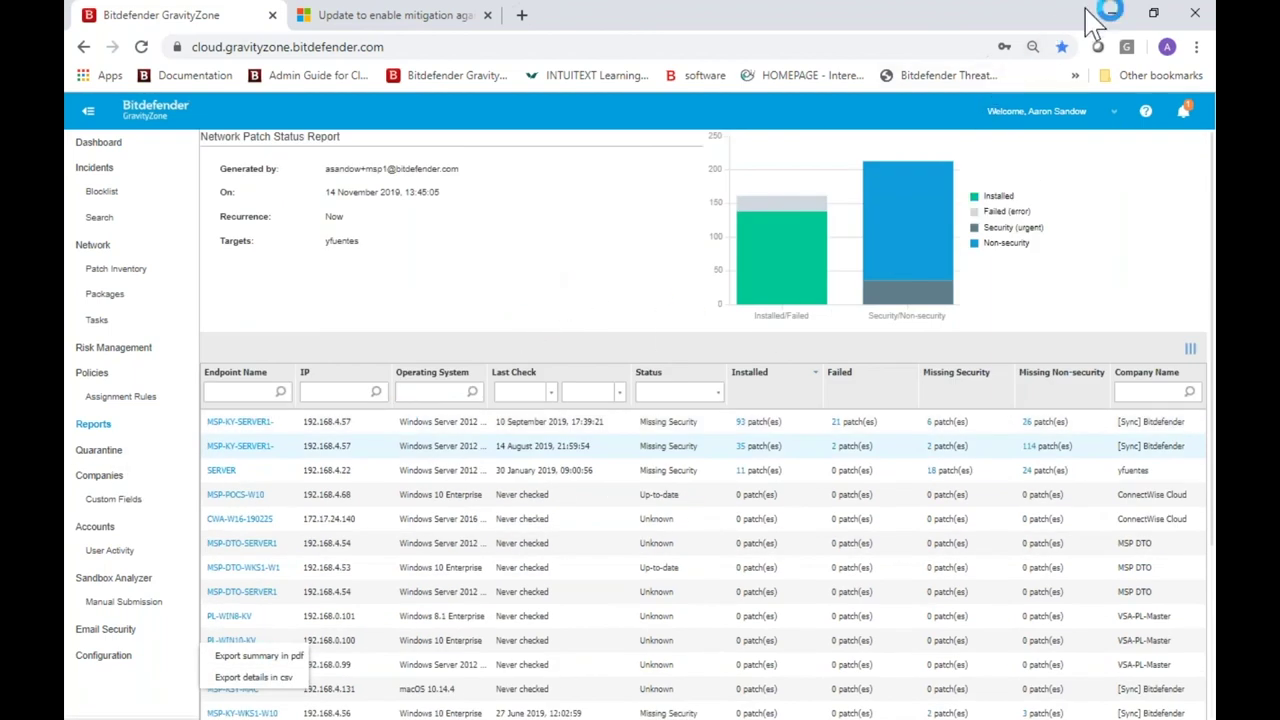